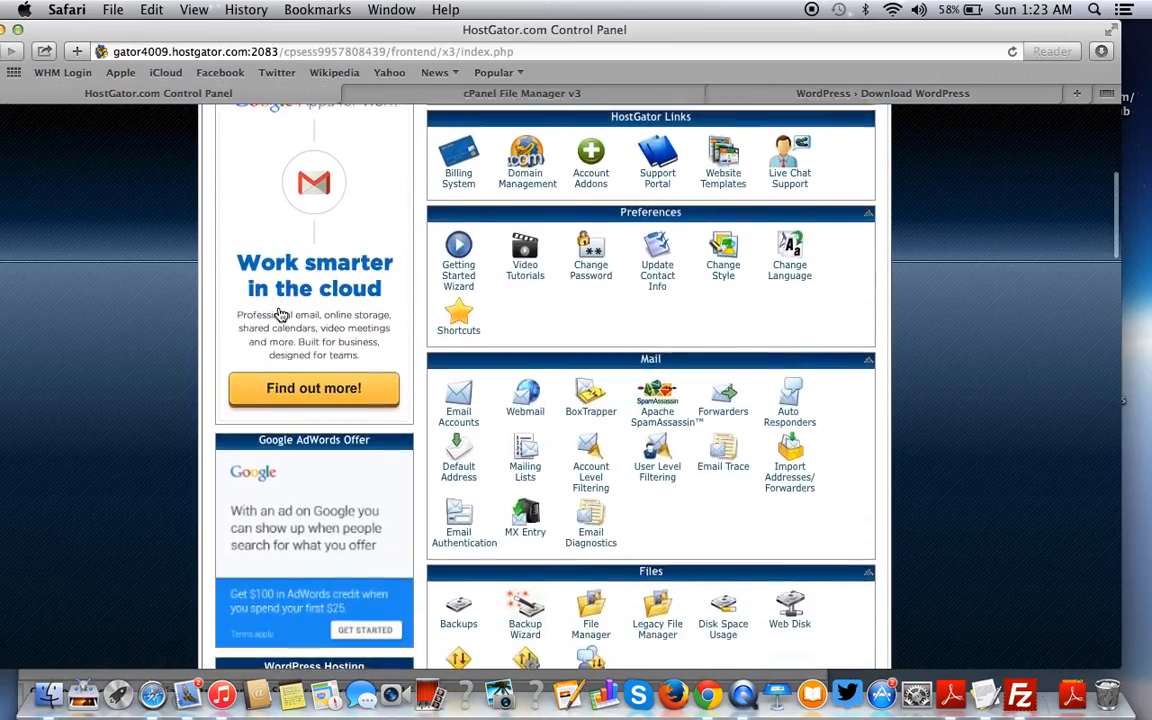
- Read through the five-step manual WordPress install checklist in TextEdit, then bring Safari forward
scroll(281, 315, "up", 6)
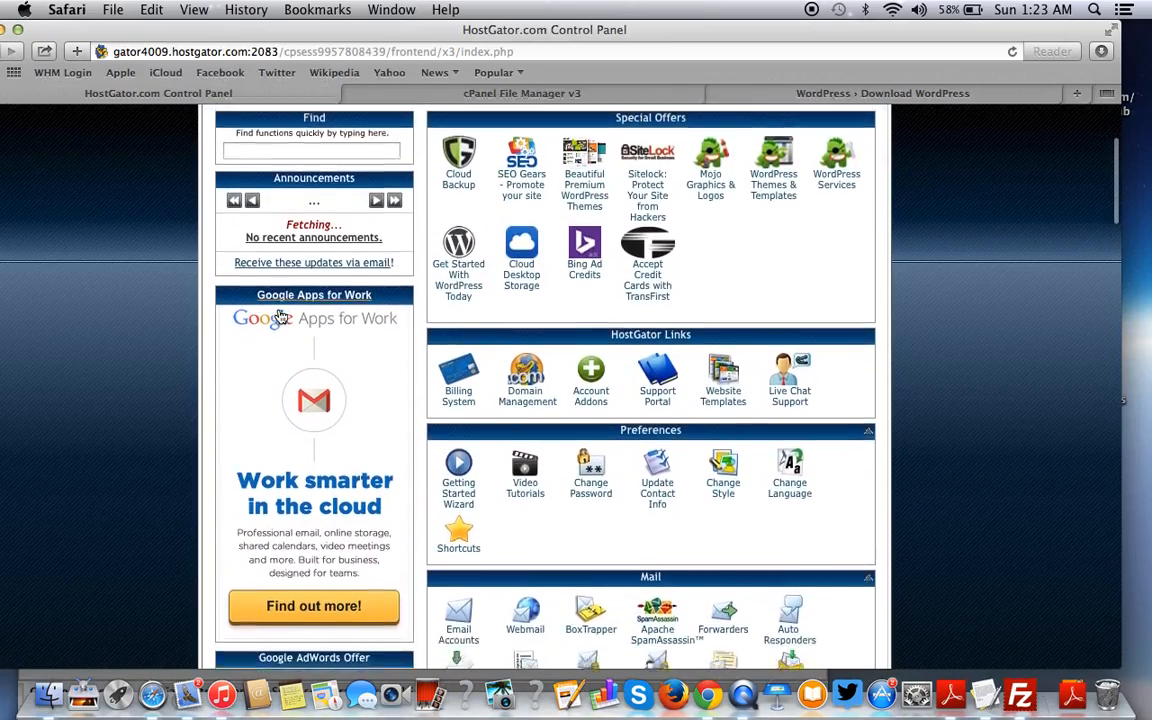
scroll(281, 315, "up", 2)
scroll(281, 315, "down", 2)
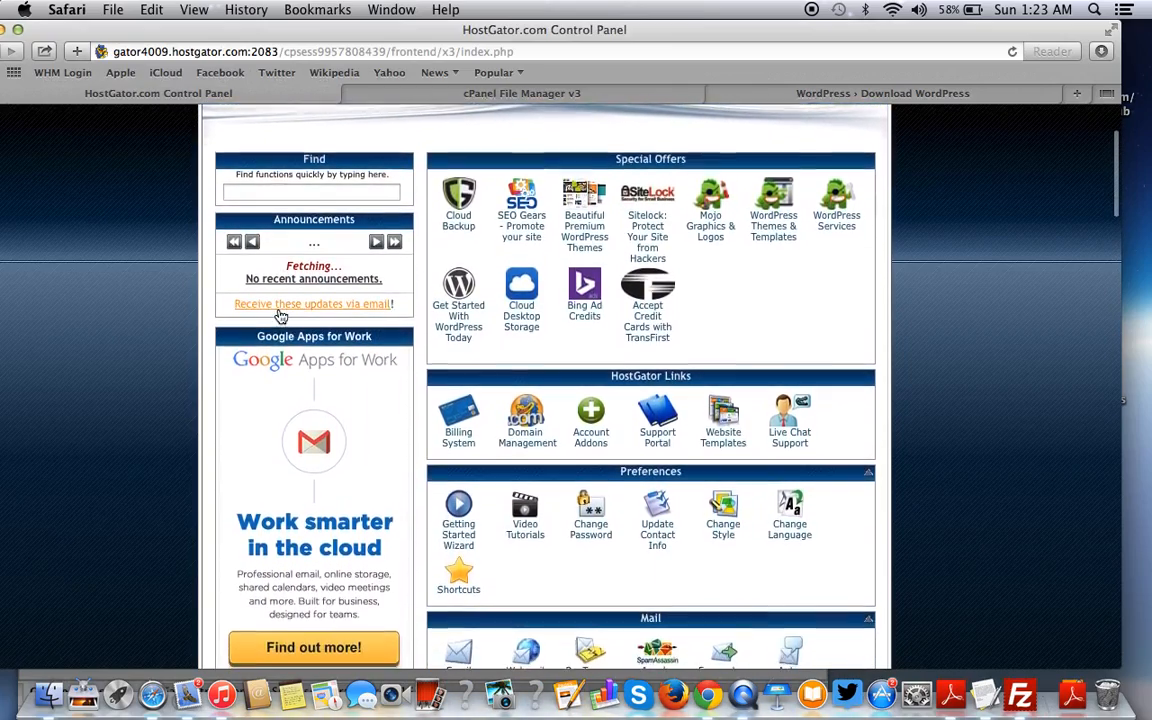
scroll(281, 315, "down", 4)
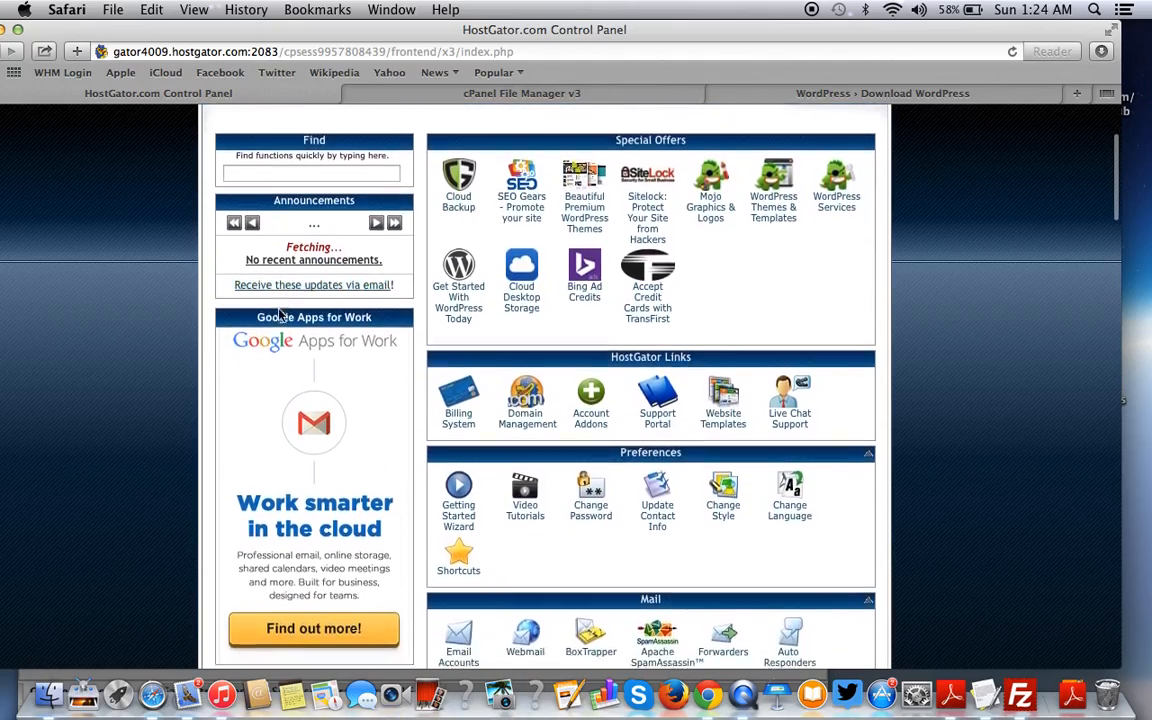
scroll(281, 315, "up", 3)
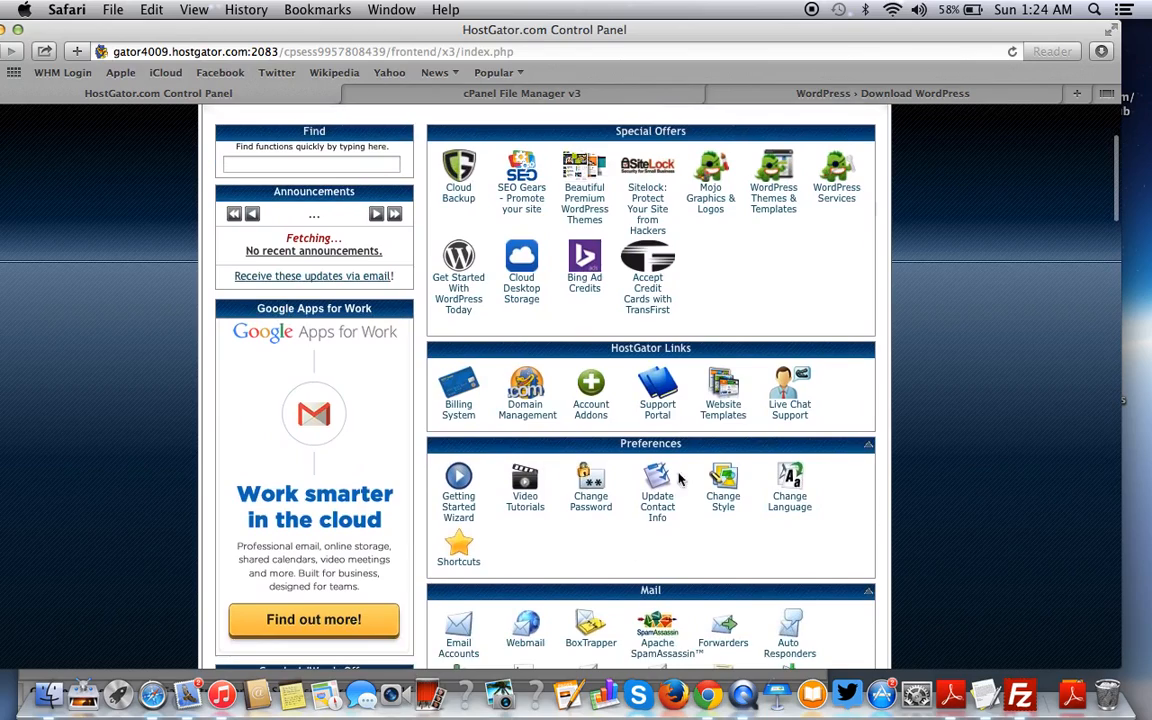
left_click(985, 693)
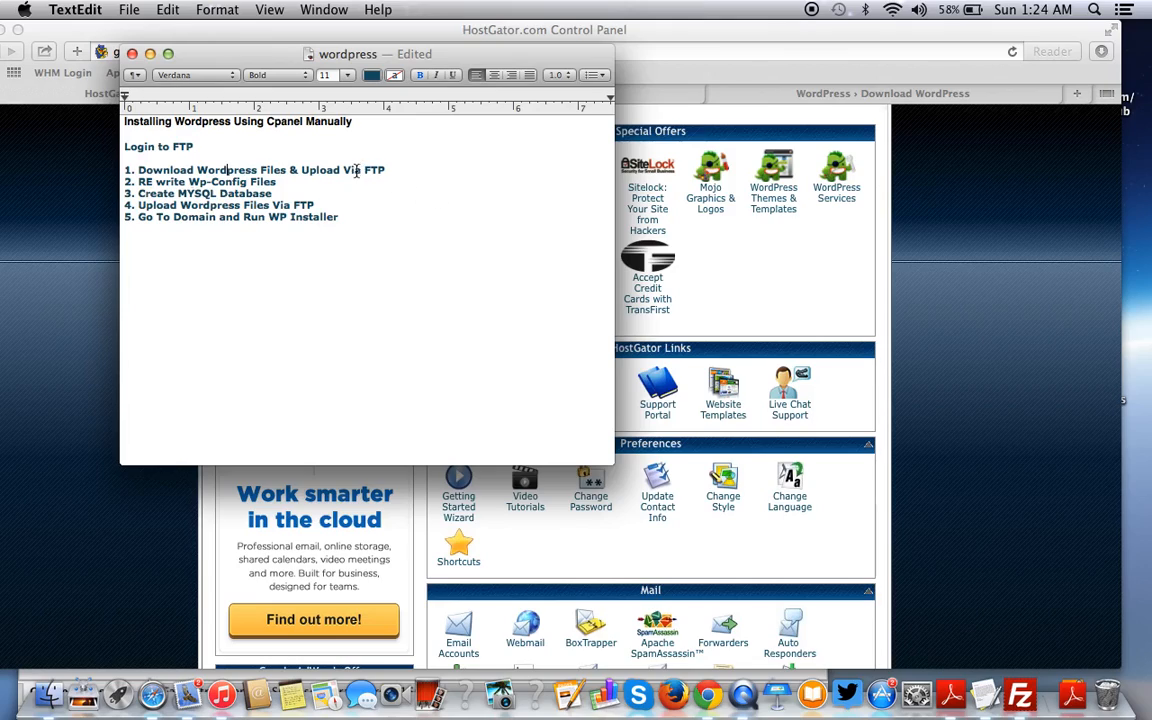
left_click(1011, 314)
- View the WordPress 4.0 download page, then minimise Safari and FileZilla
left_click(918, 95)
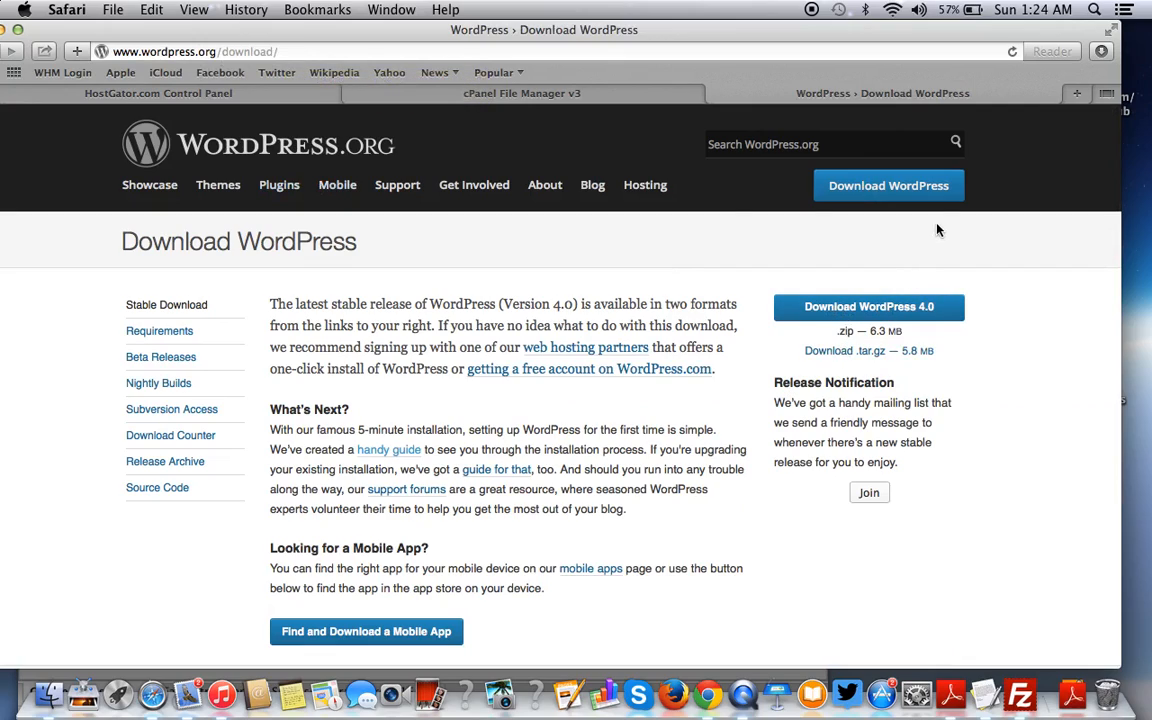
left_click_drag(50, 35, 101, 35)
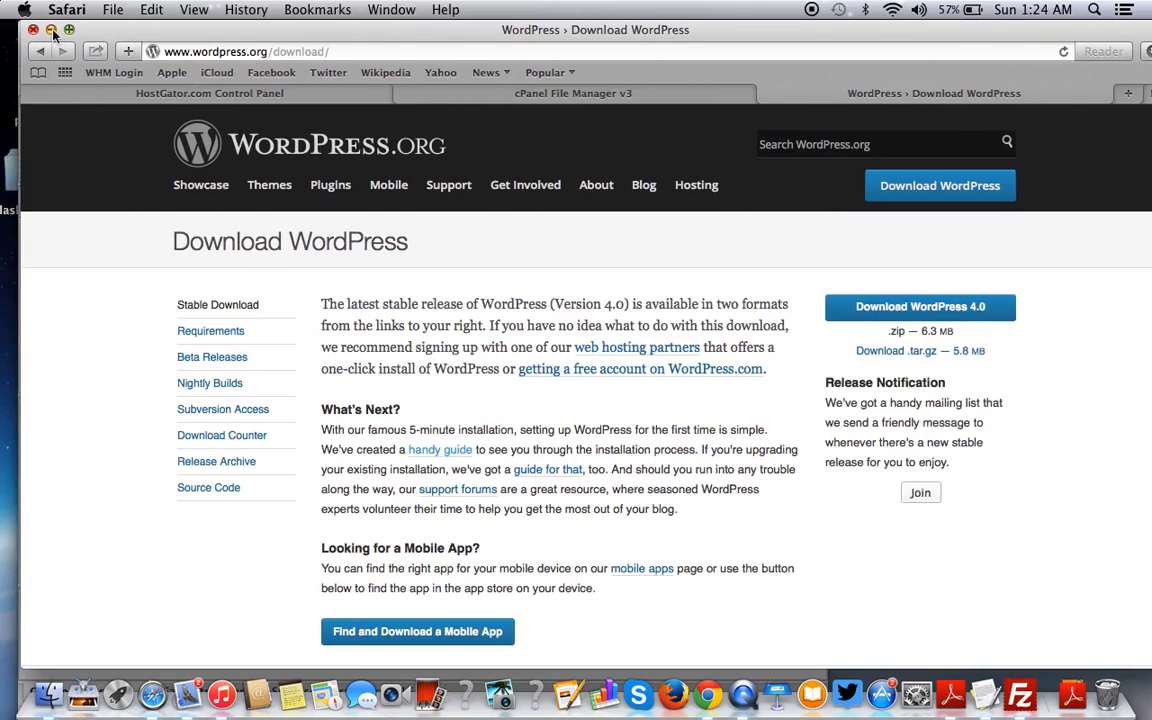
left_click(50, 31)
left_click(46, 30)
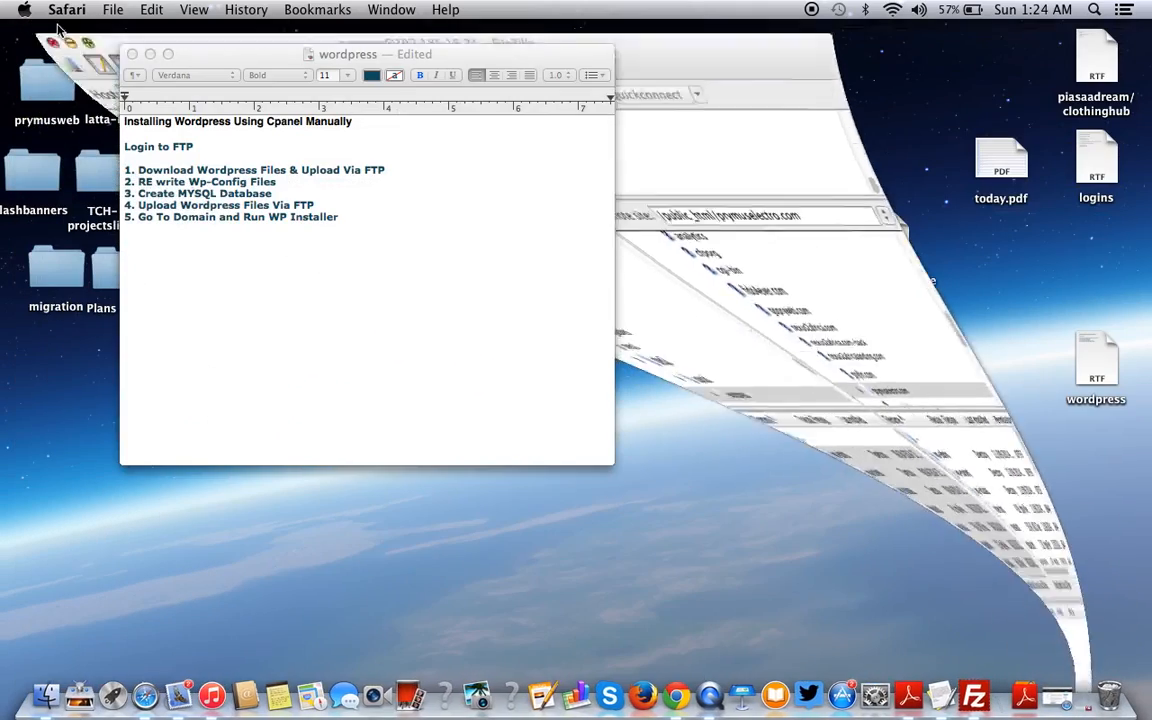
- Minimise the TextEdit checklist and check that Applications holds the wordpress folder and wordpress.zip
left_click(150, 54)
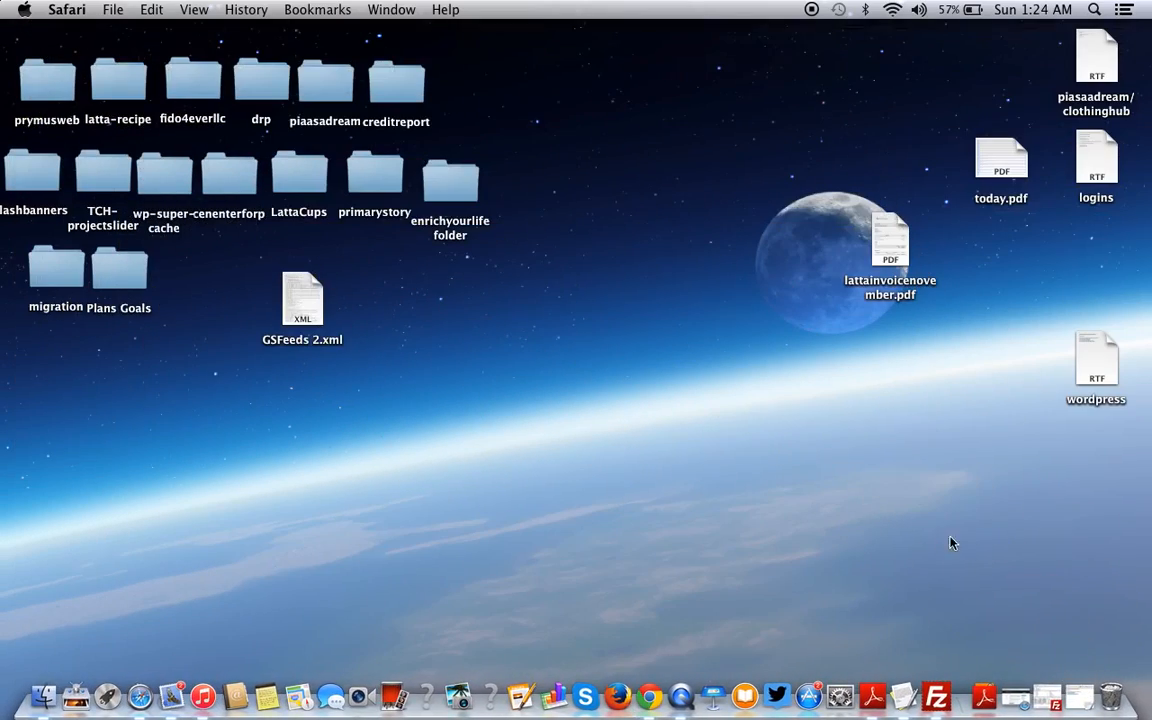
left_click(987, 697)
scroll(893, 451, "down", 10)
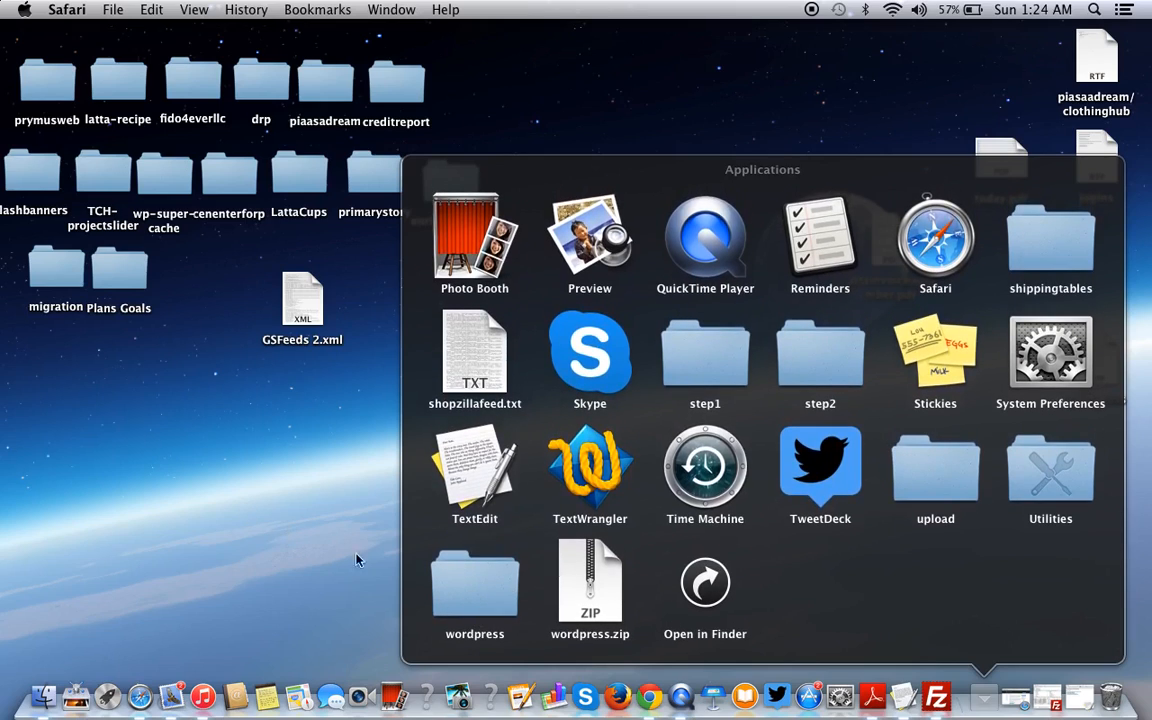
left_click(275, 548)
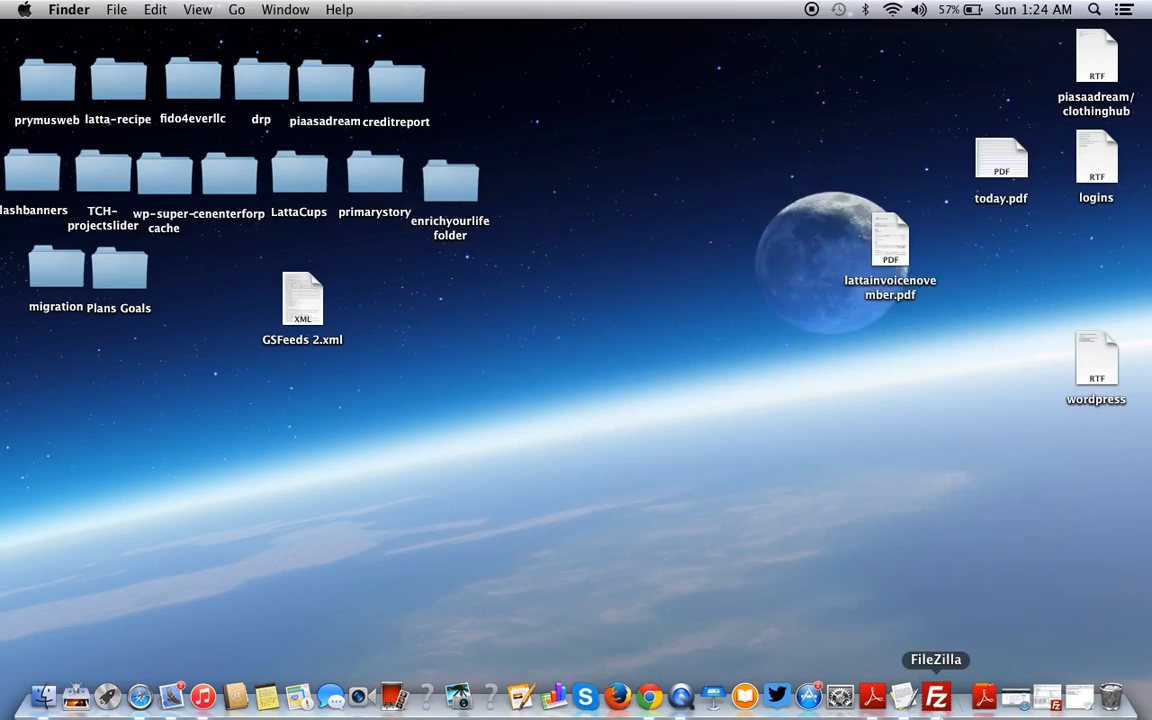
- Quickconnect FileZilla to the hosting server on port 21 as an additional connection
left_click(940, 698)
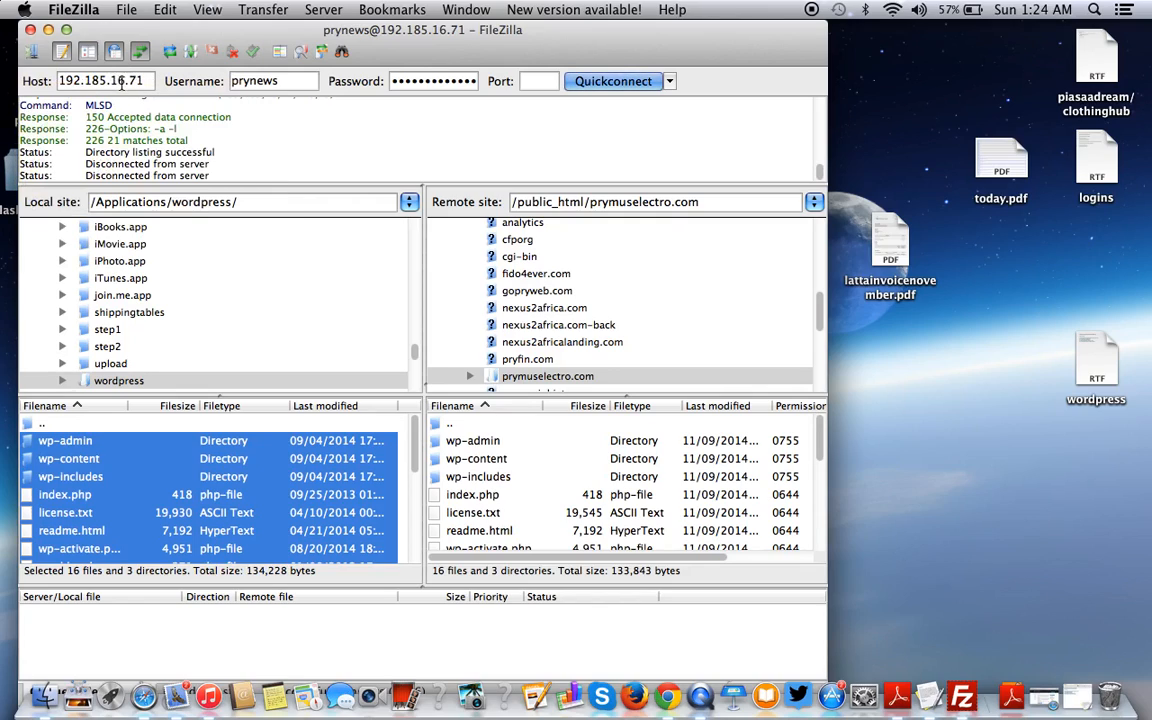
left_click(120, 86)
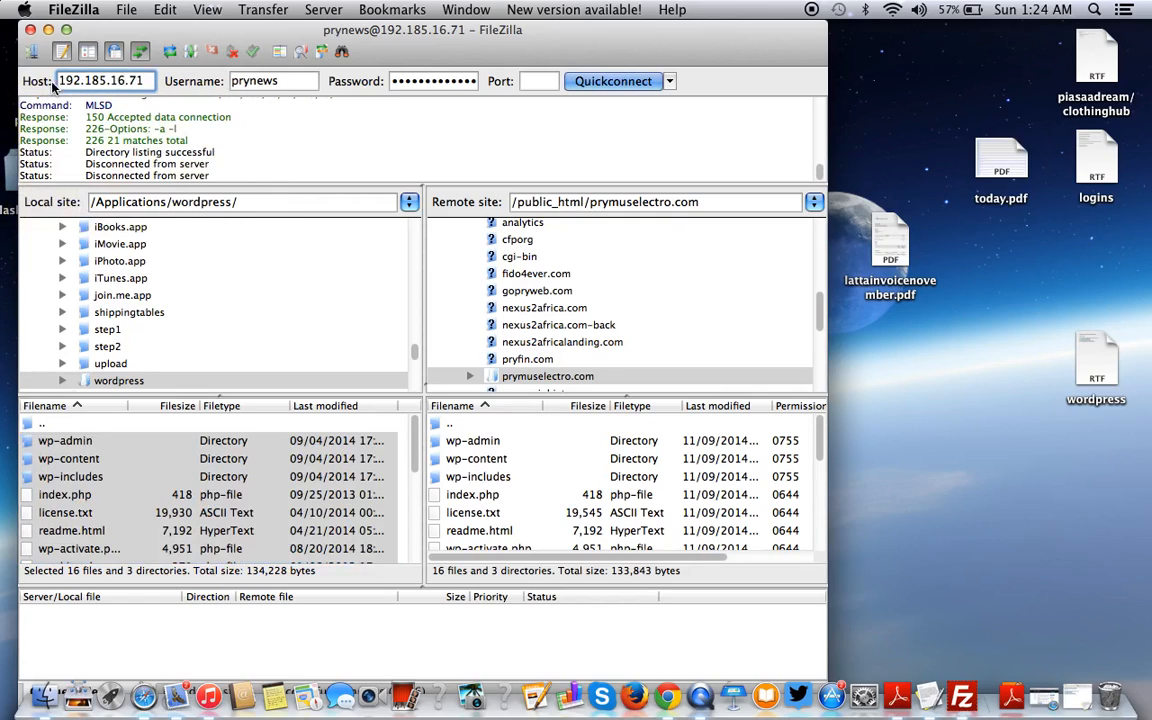
left_click(250, 82)
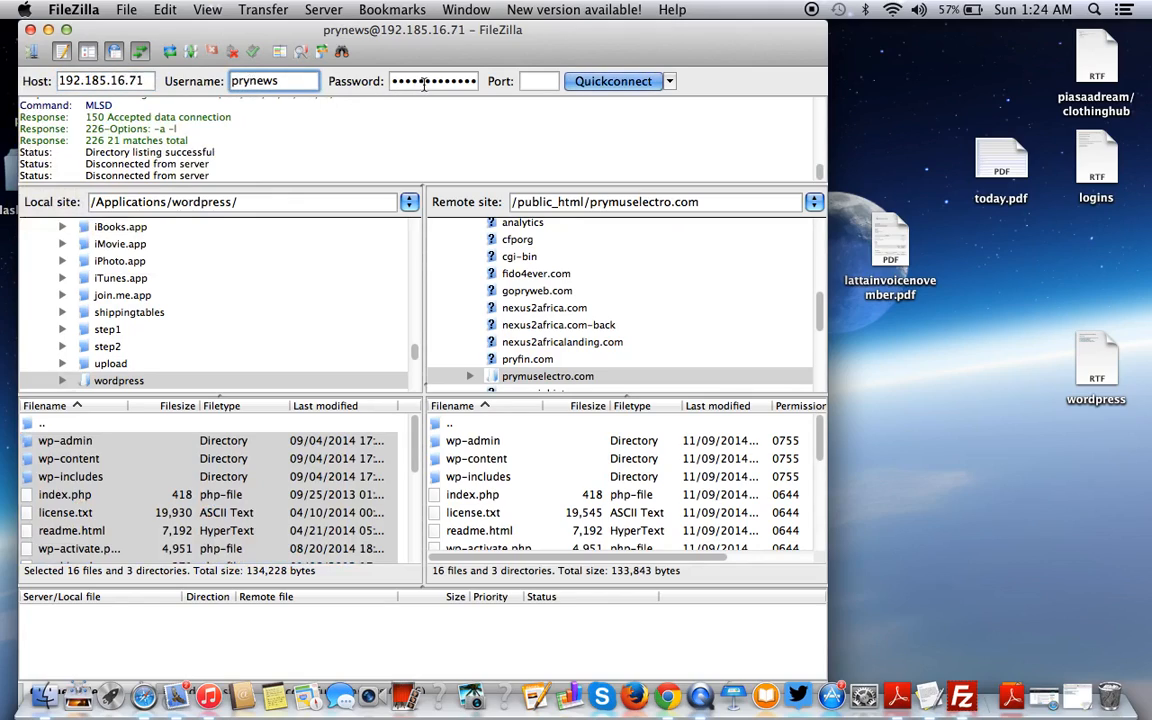
left_click(538, 81)
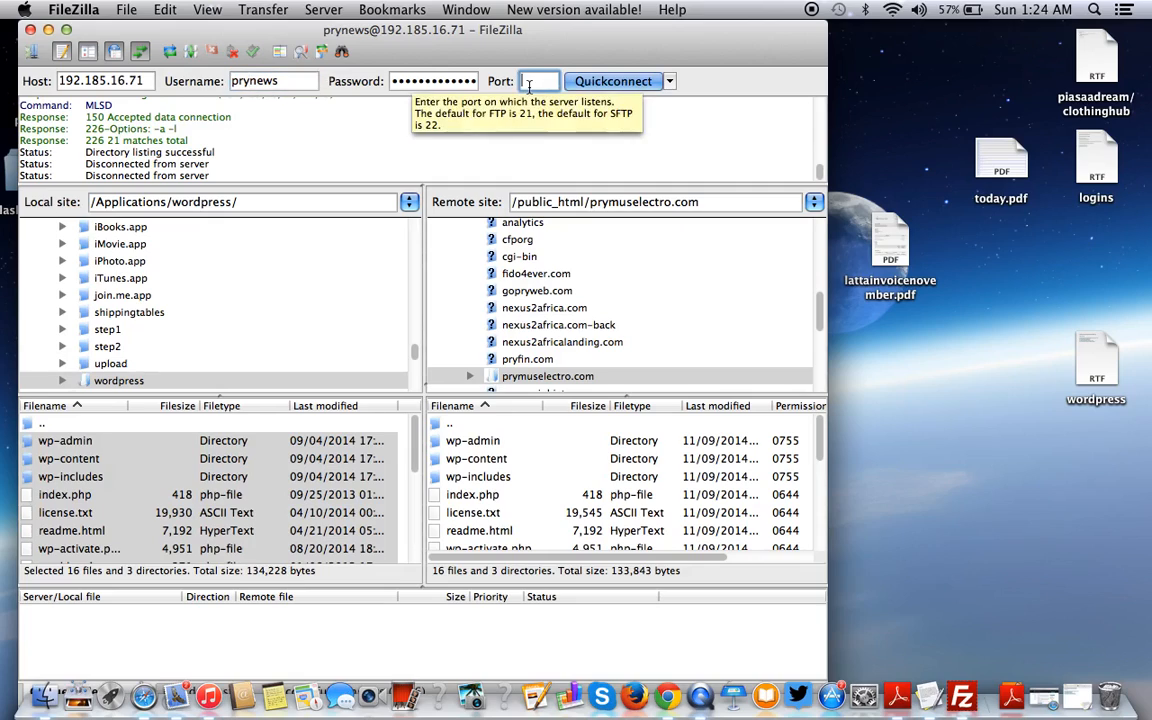
type("21")
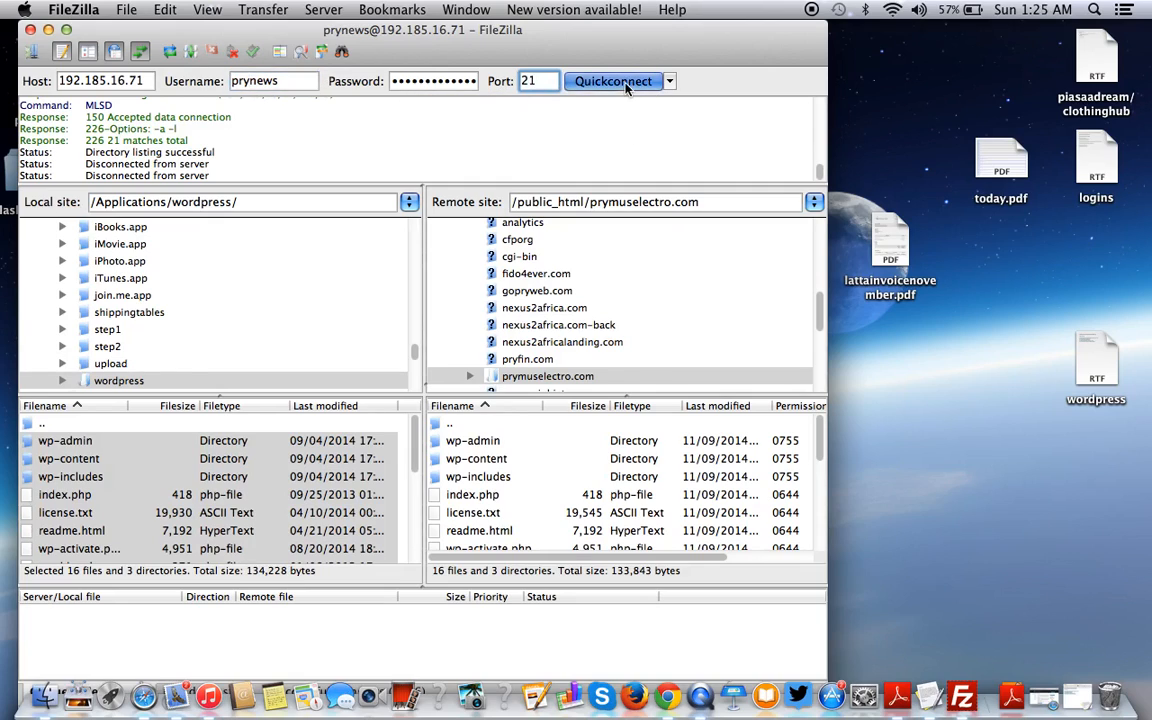
left_click(600, 81)
left_click(370, 416)
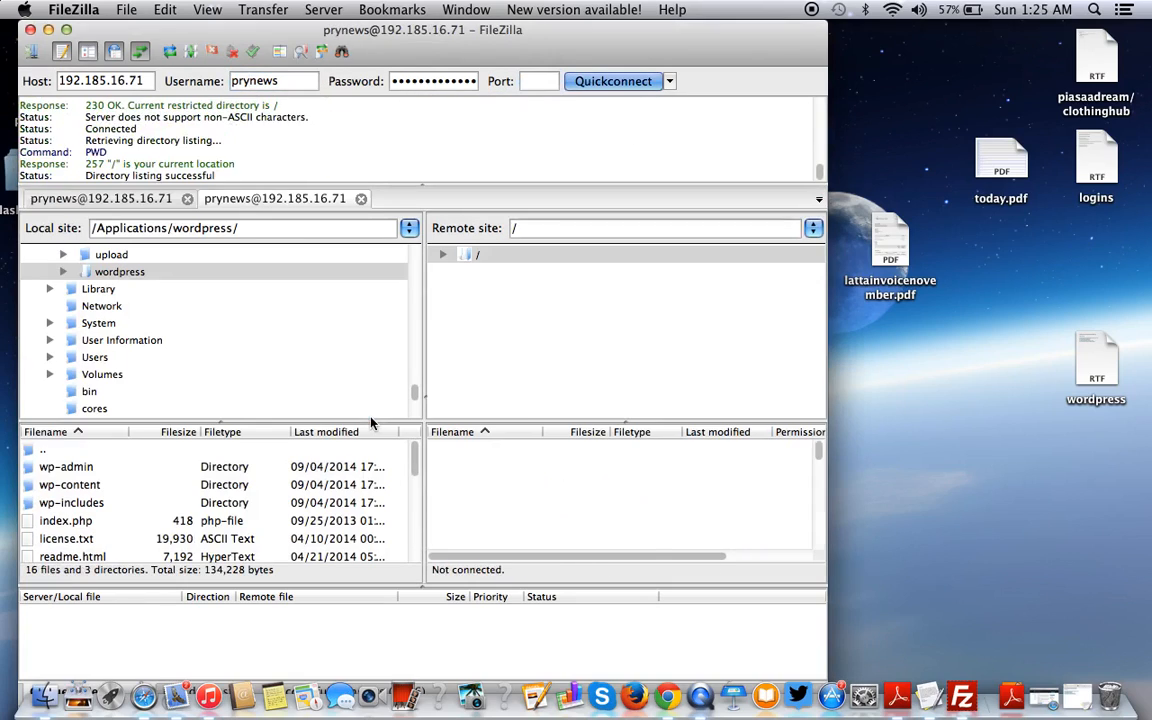
- On the local side, open the wordpress folder inside Applications to list its files
scroll(494, 502, "down", 2)
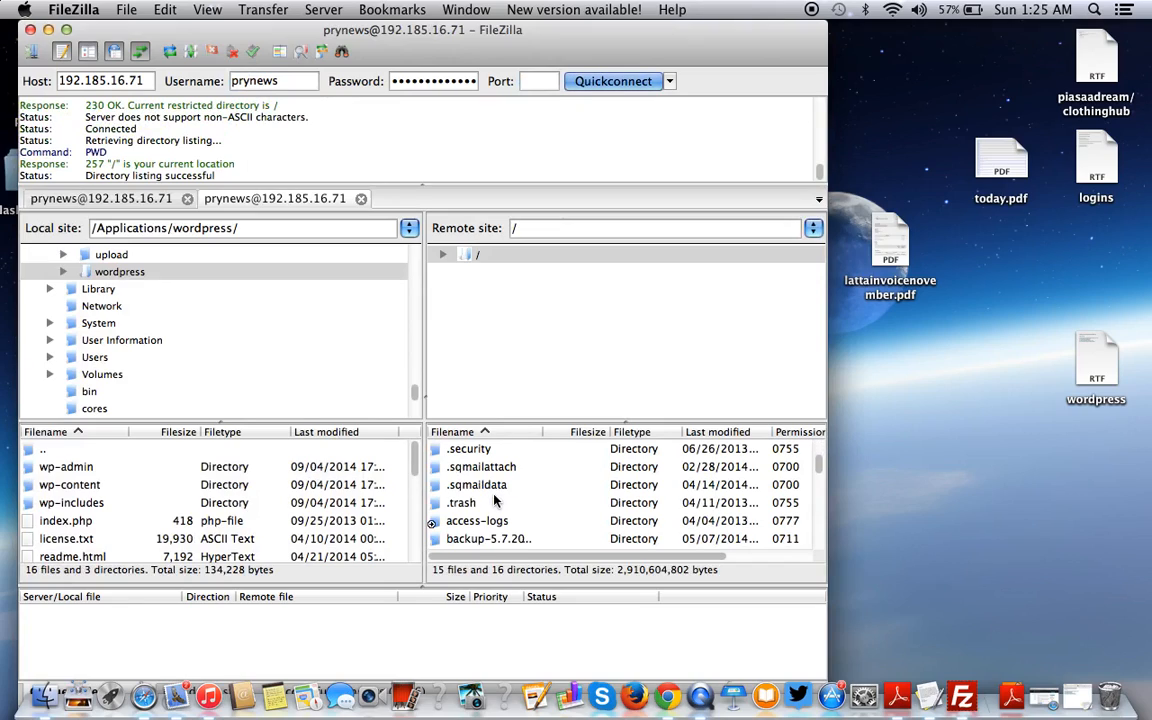
scroll(193, 363, "up", 5)
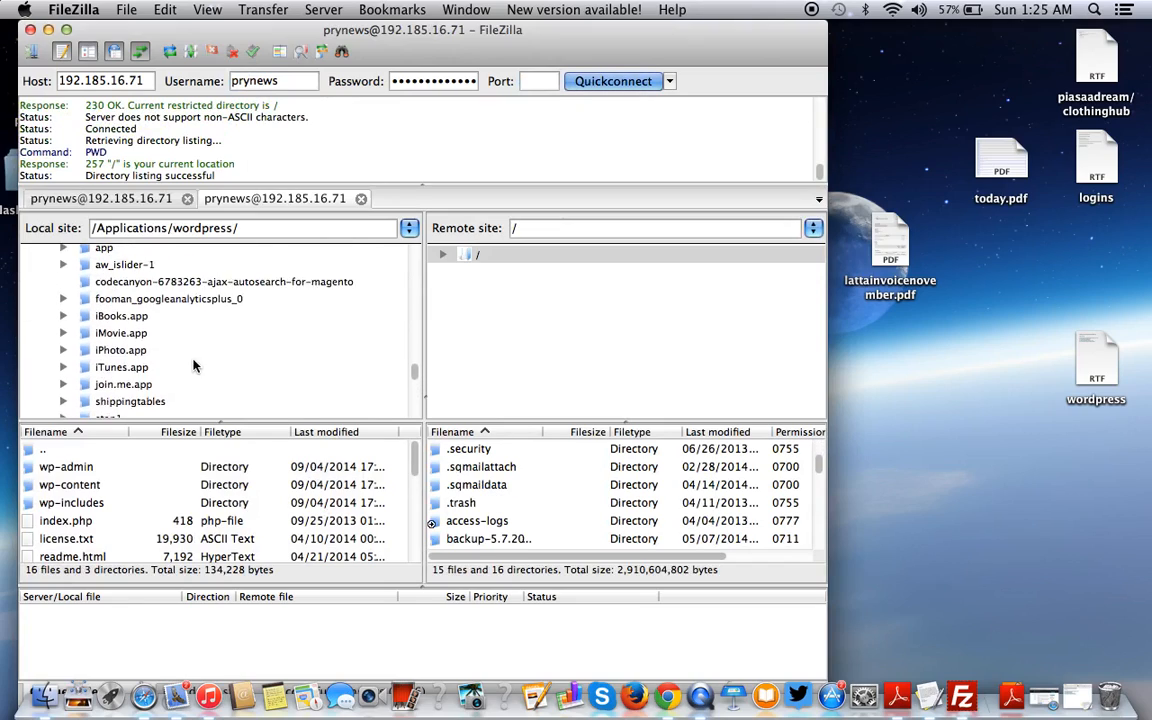
scroll(203, 340, "up", 15)
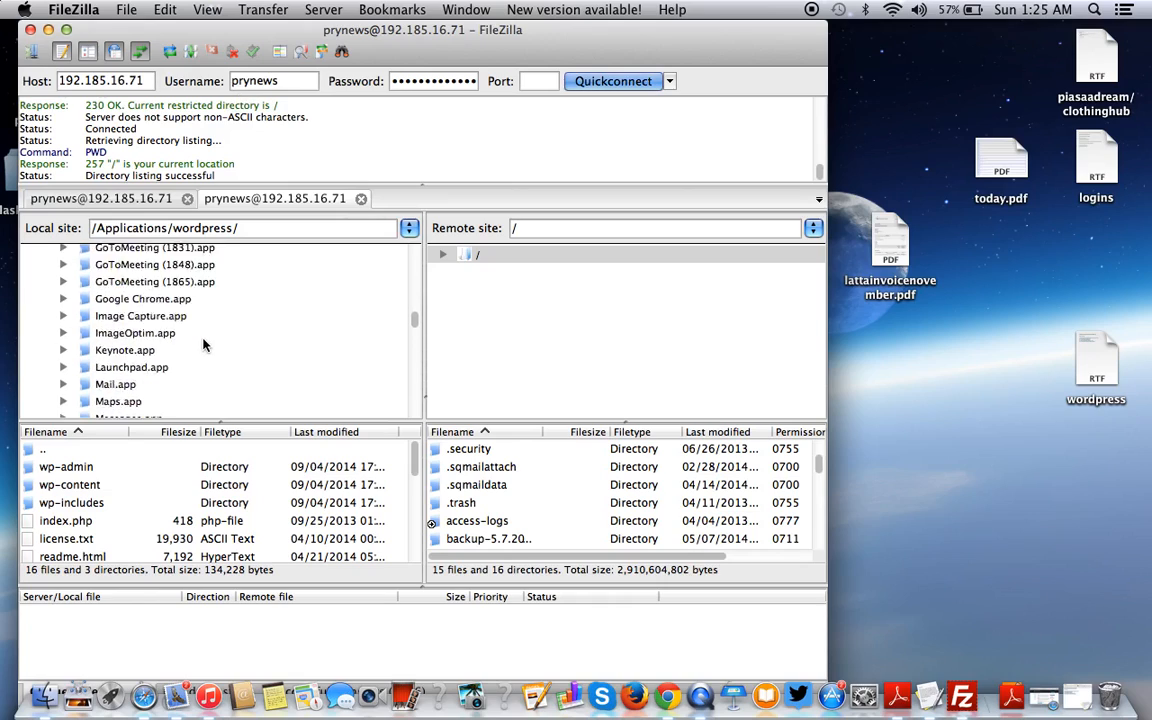
scroll(203, 345, "down", 4)
scroll(206, 342, "up", 2)
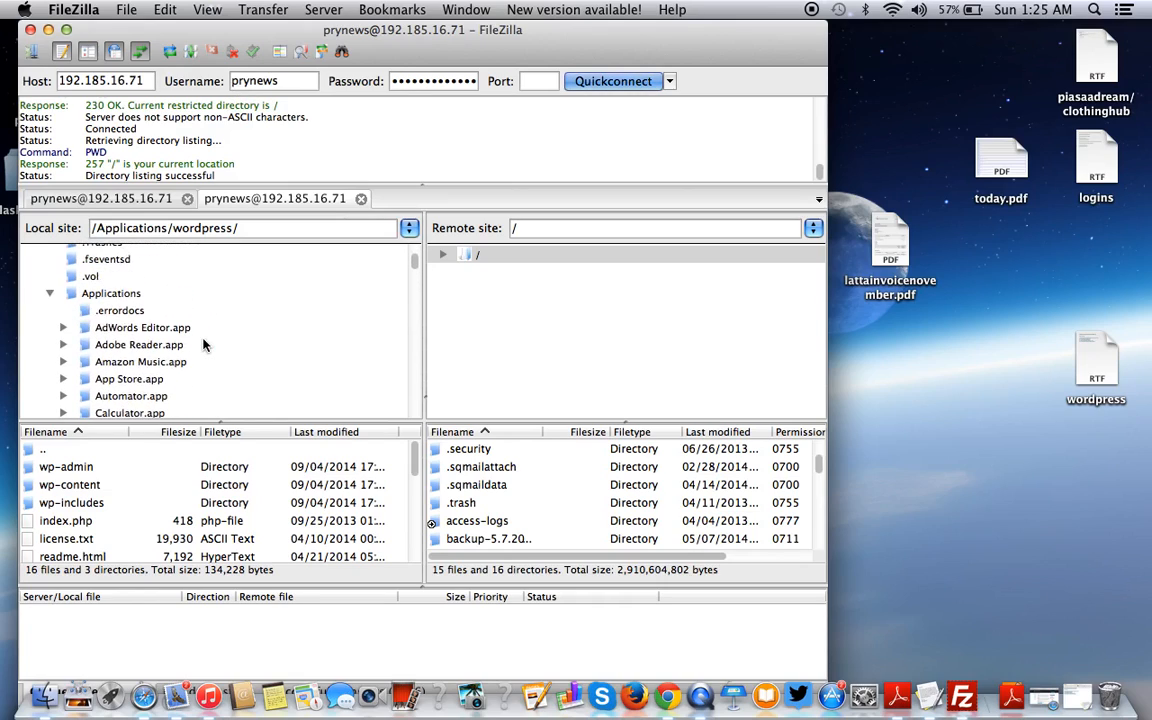
left_click(115, 304)
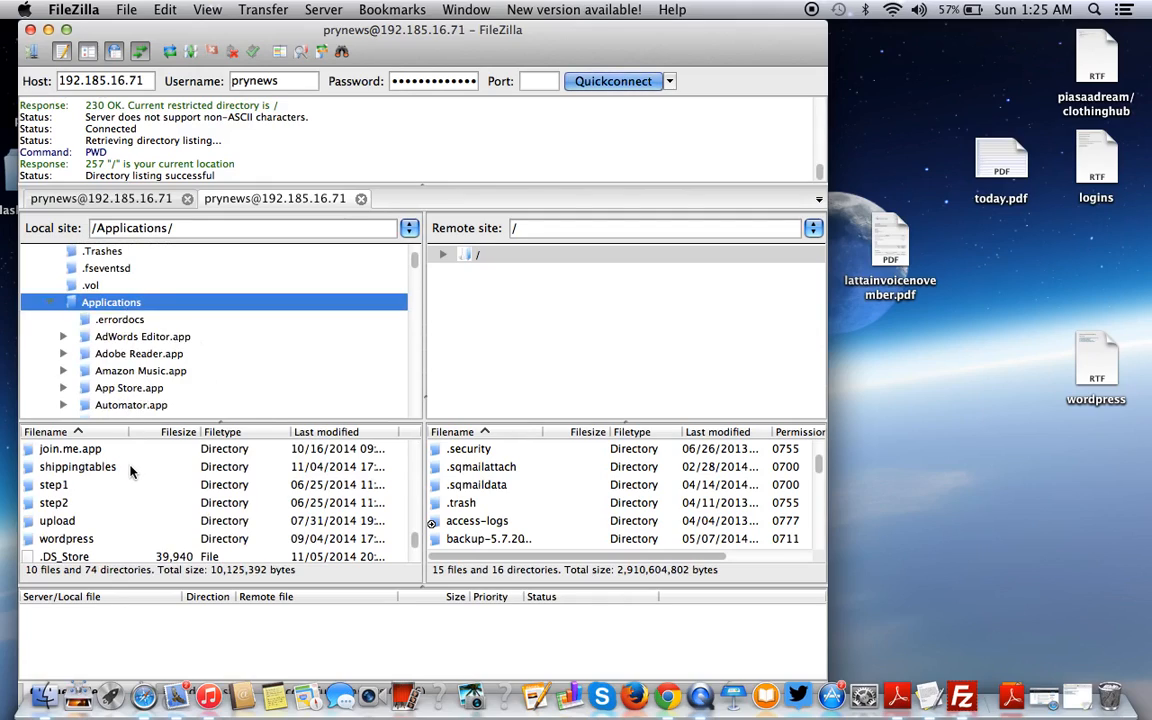
scroll(120, 258, "up", 4)
scroll(128, 276, "down", 7)
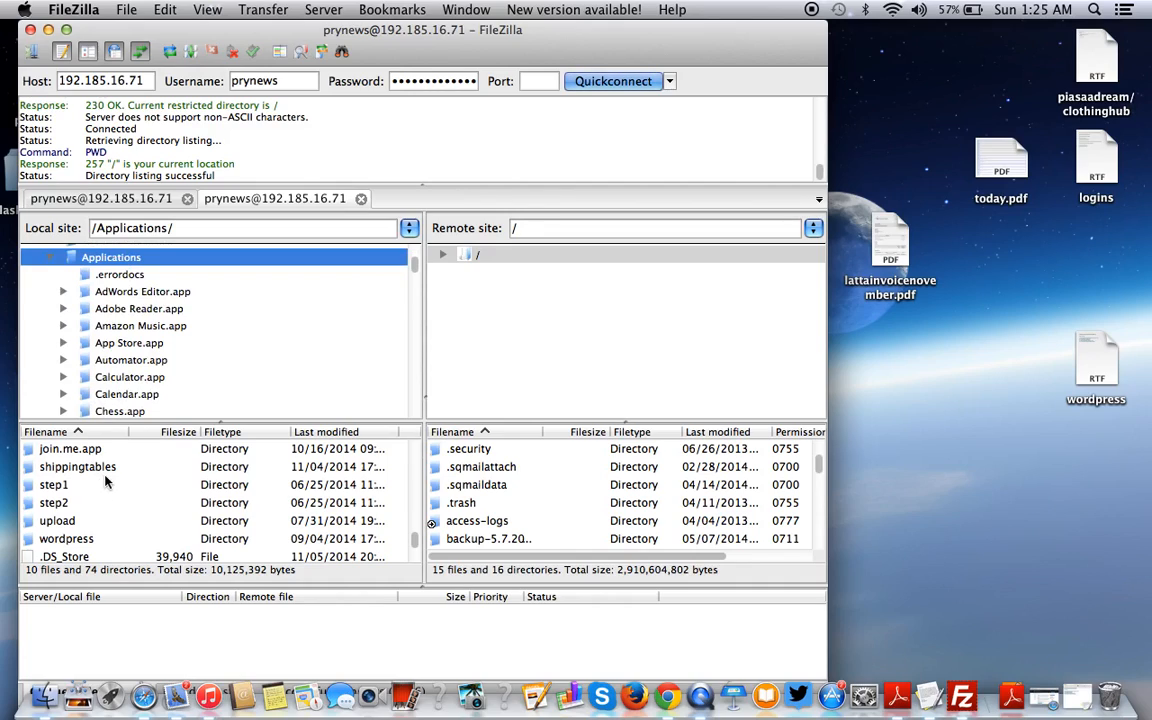
scroll(115, 471, "down", 5)
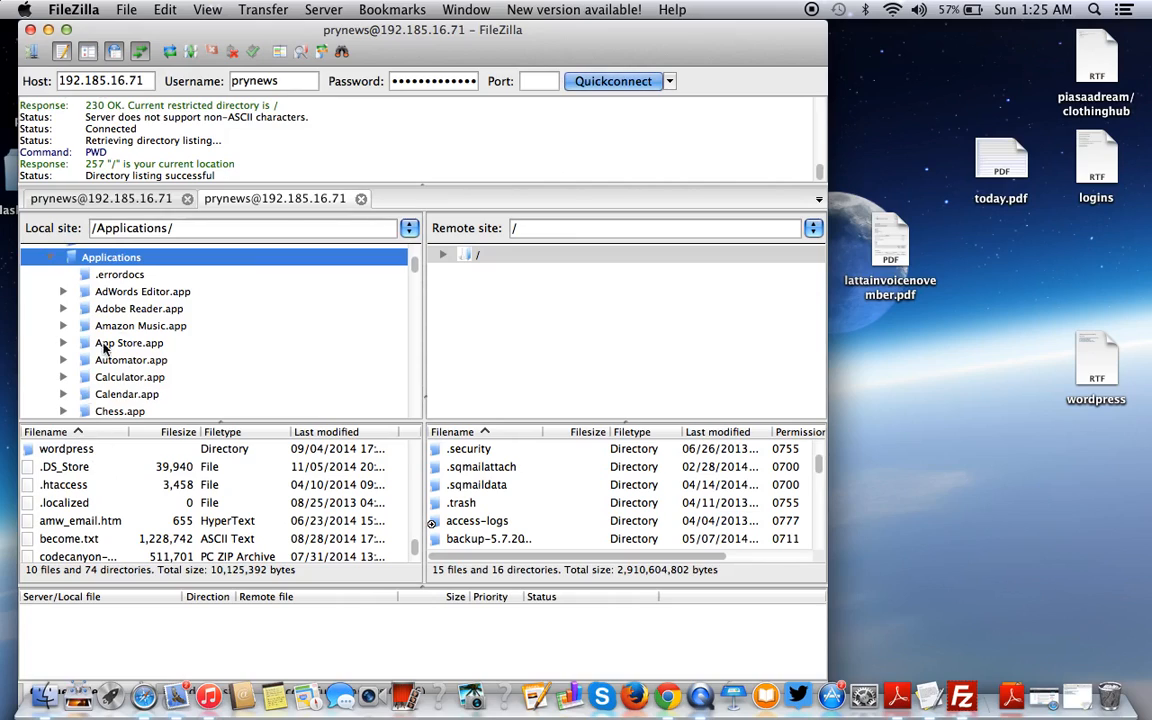
double_click(70, 449)
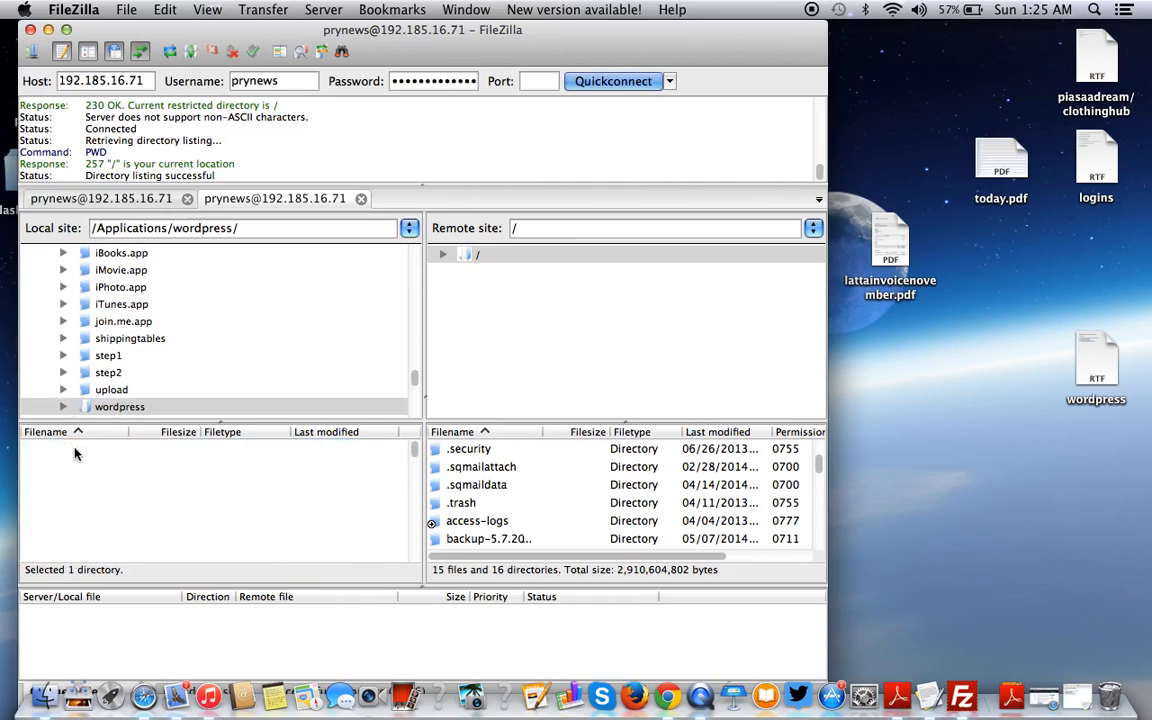
- On the server, open public_html and then the prymuselectro.com folder
scroll(68, 480, "down", 5)
scroll(68, 480, "up", 5)
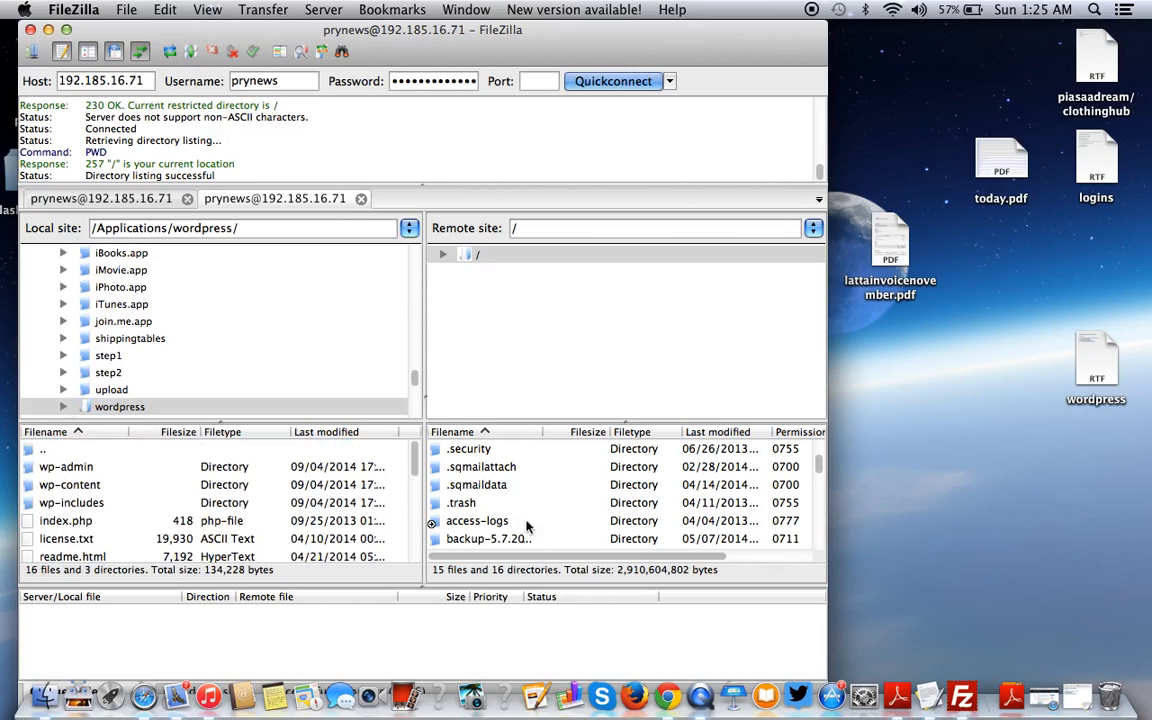
scroll(527, 527, "down", 5)
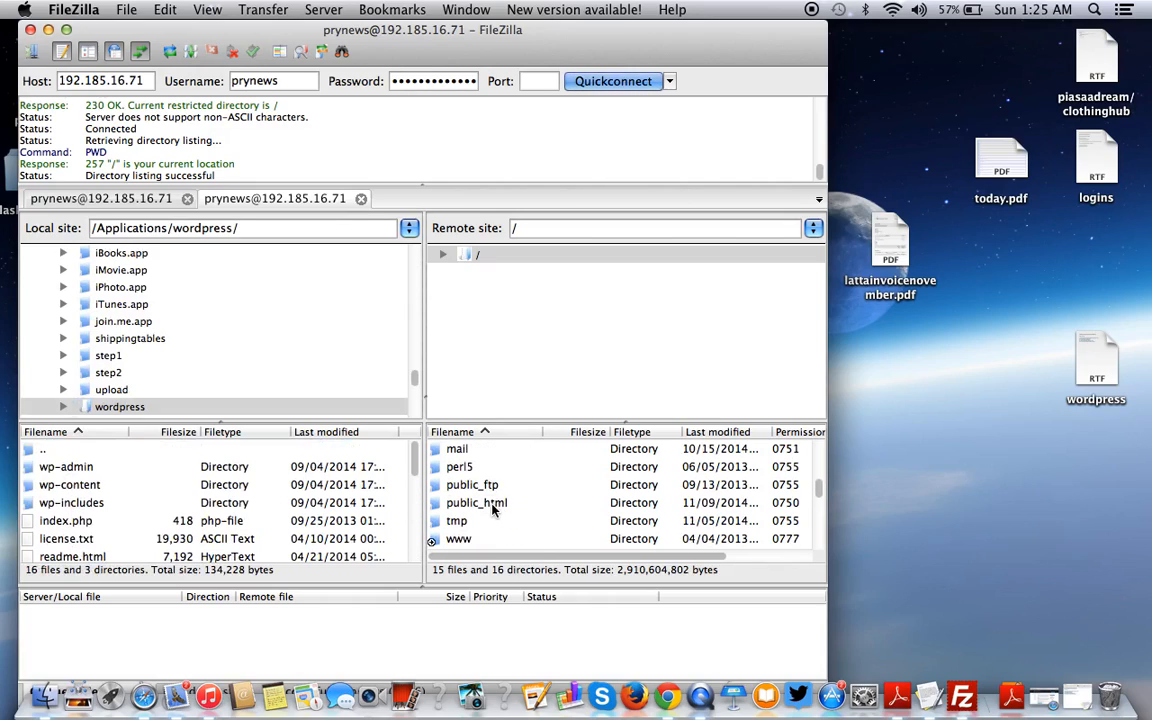
double_click(478, 503)
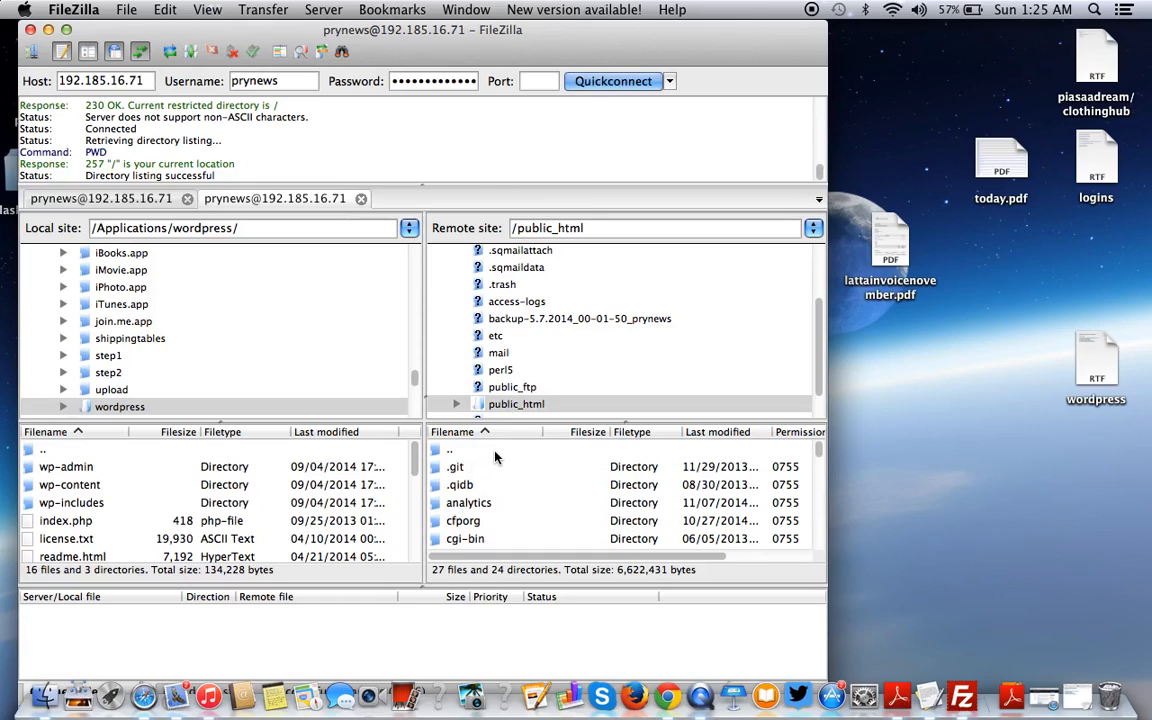
scroll(492, 457, "down", 6)
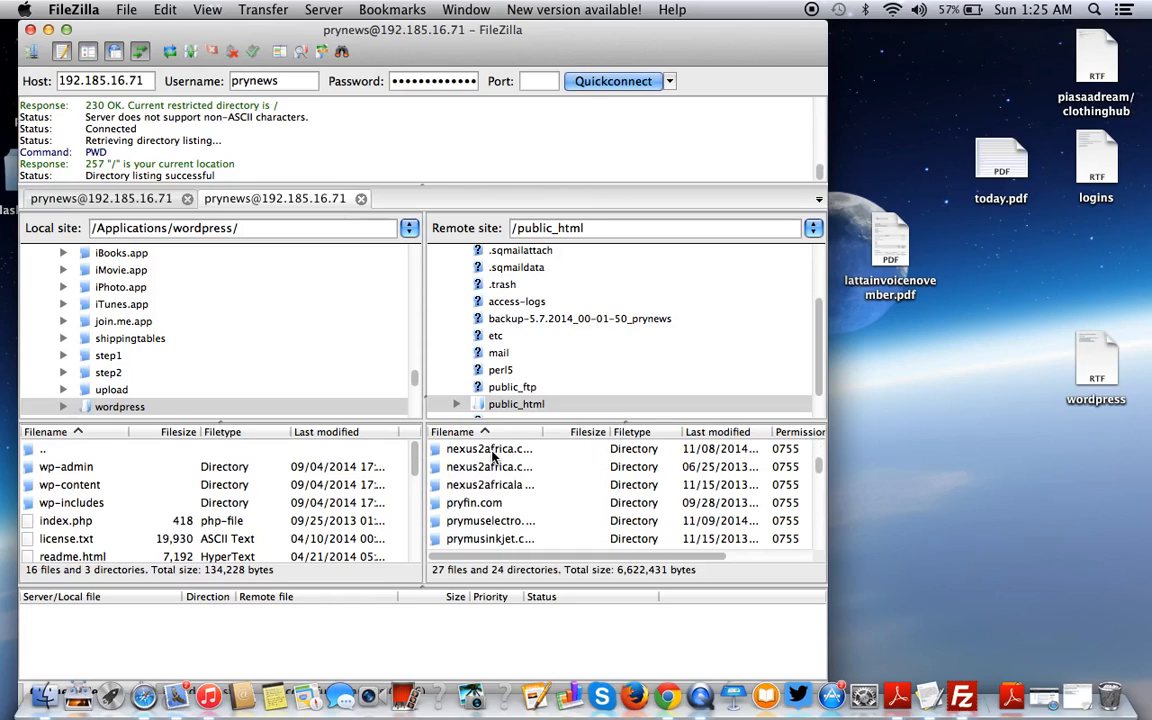
double_click(490, 521)
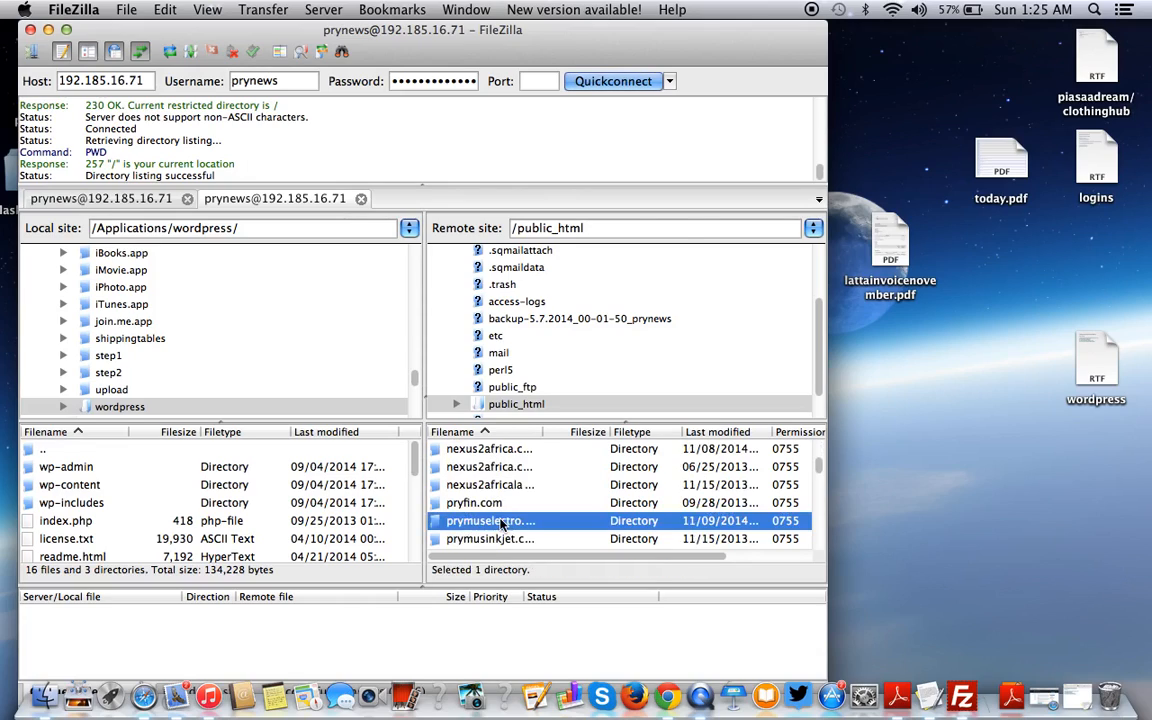
left_click(65, 467)
key("super+a")
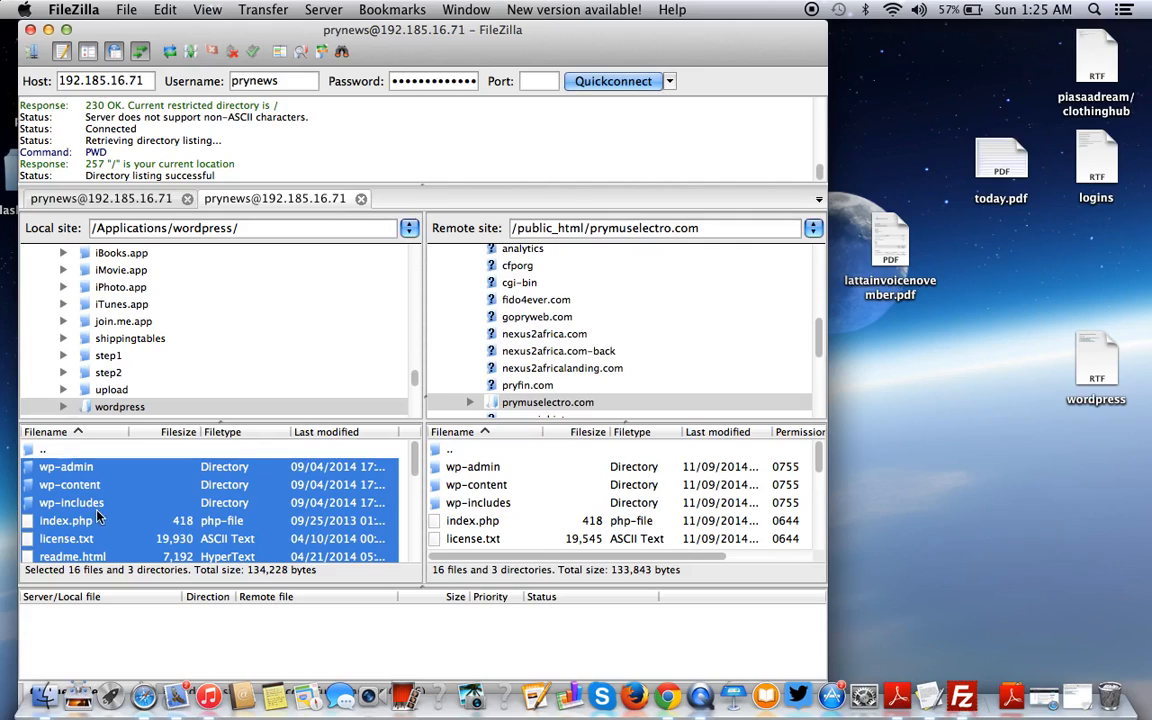
scroll(97, 515, "down", 5)
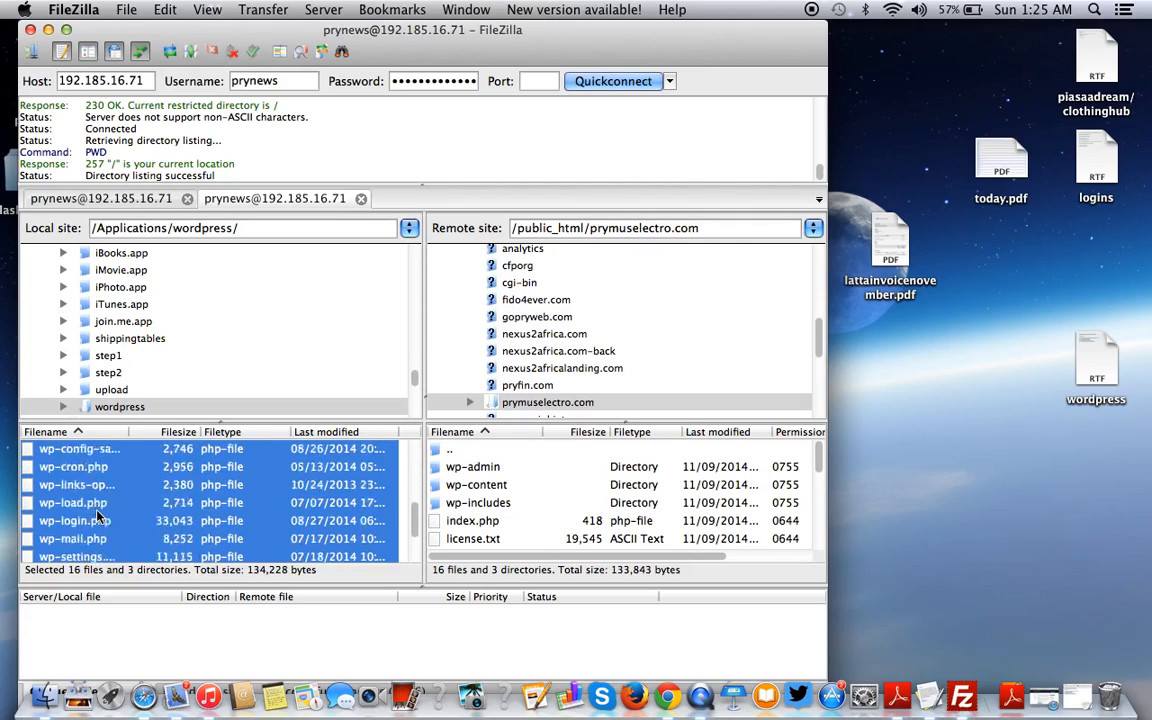
scroll(97, 515, "up", 5)
right_click(97, 514)
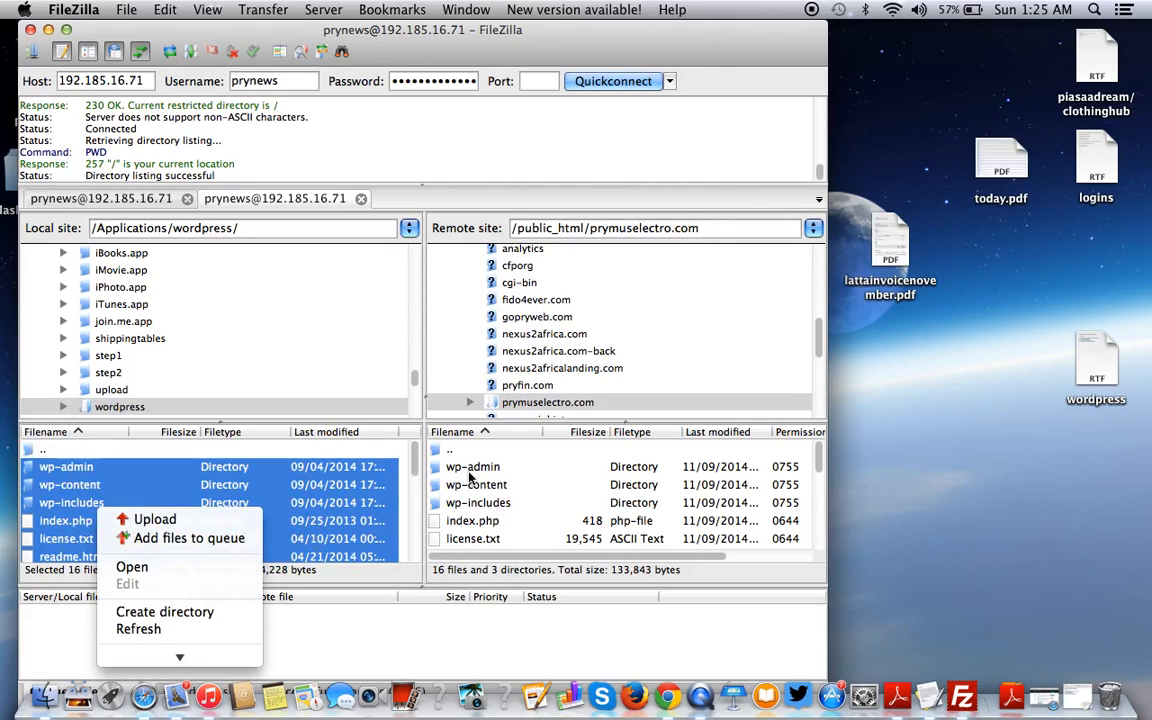
left_click(474, 584)
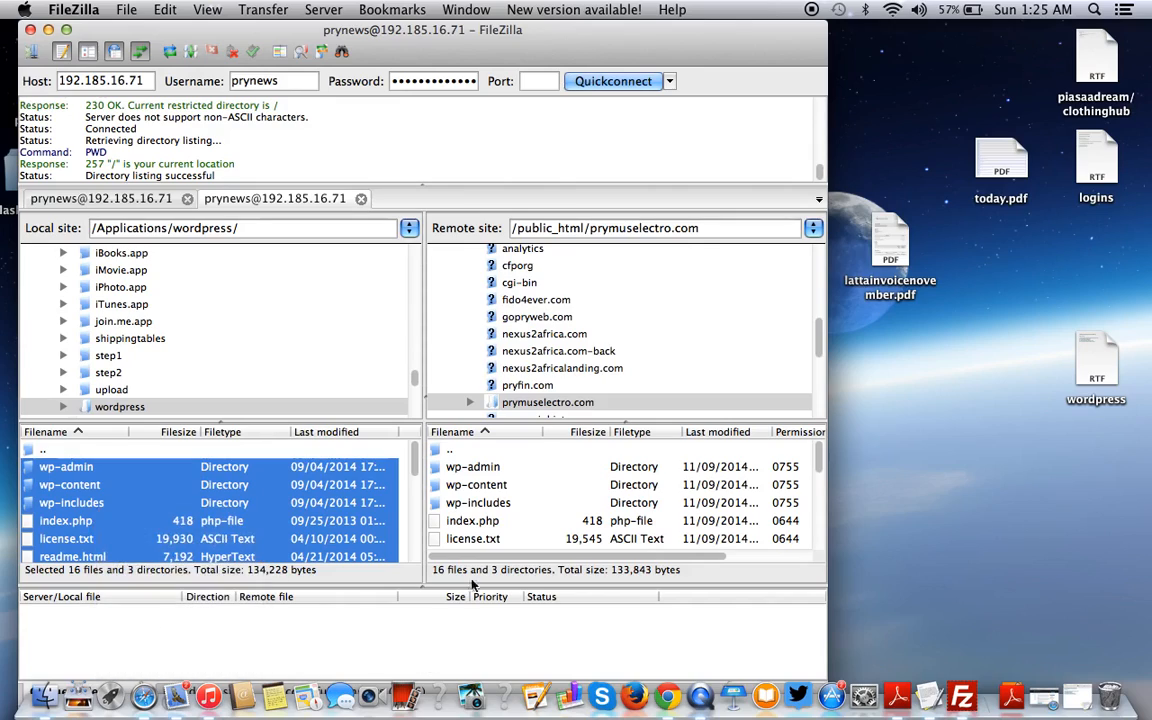
left_click(509, 474)
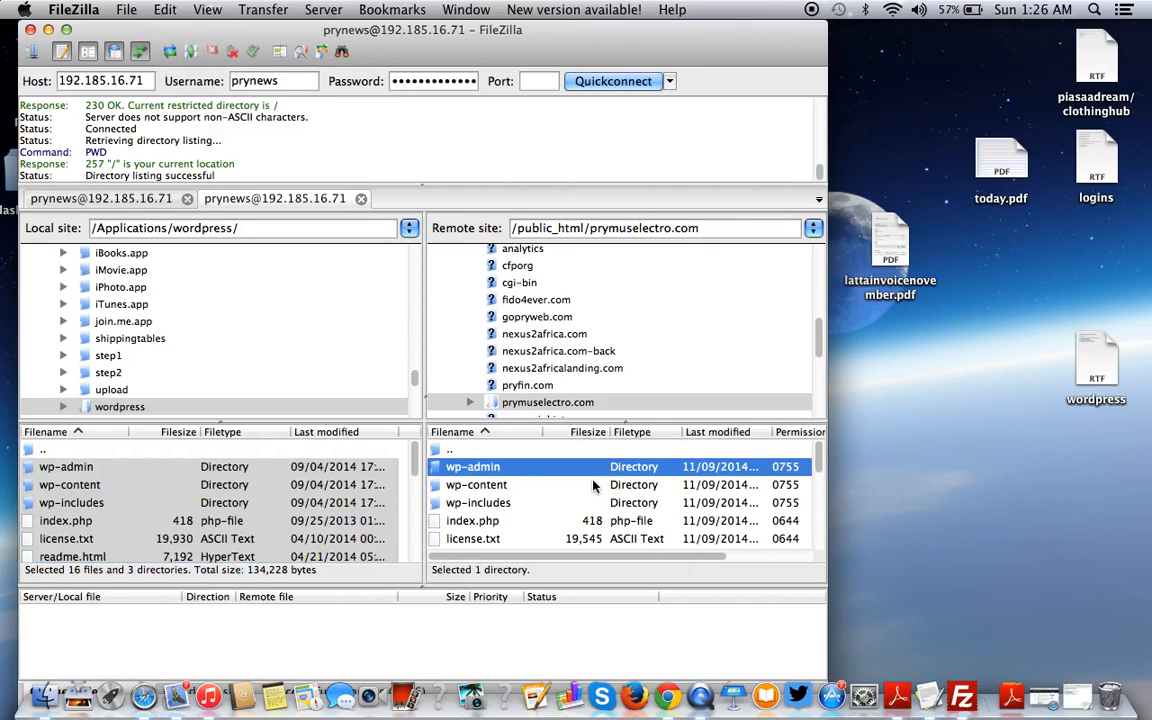
left_click(979, 518)
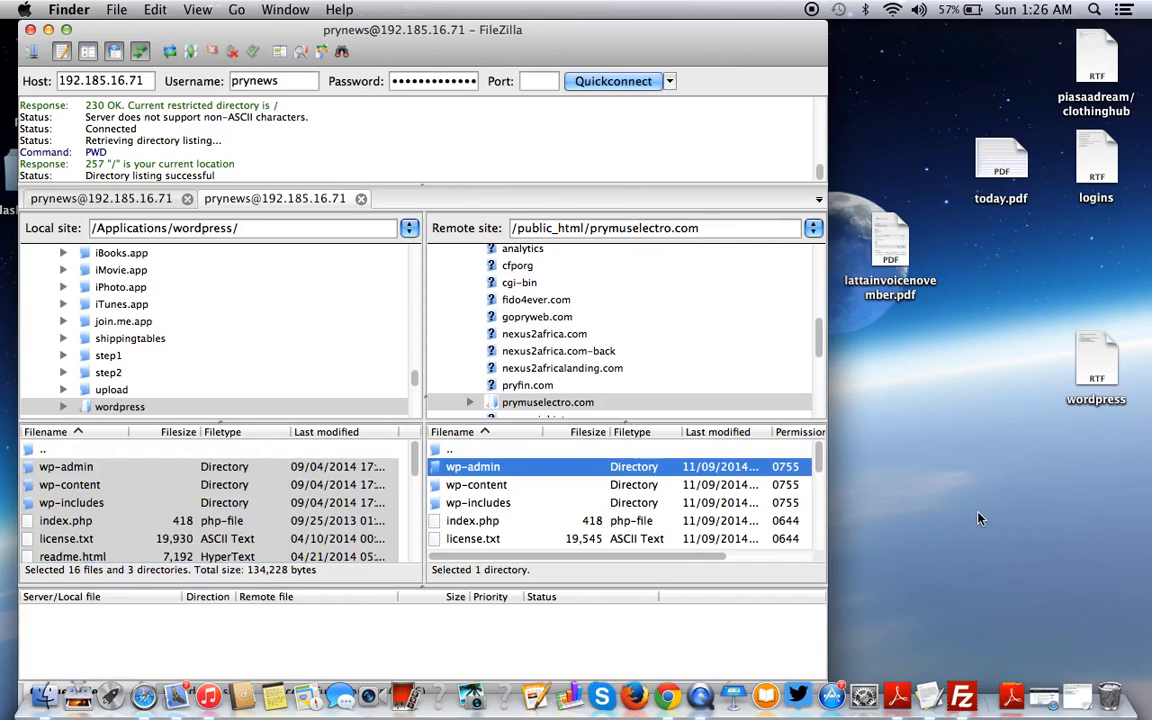
- Review the WordPress install checklist in TextEdit, then bring FileZilla forward
left_click(930, 697)
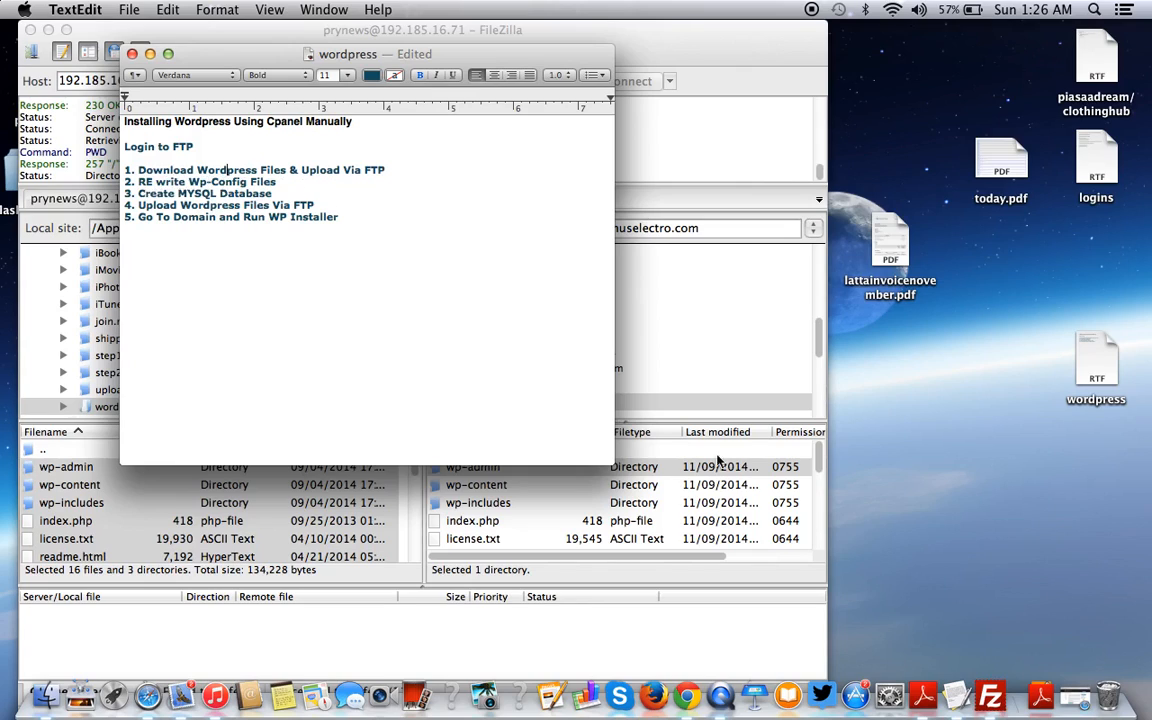
key("ctrl+Up")
left_click(538, 291)
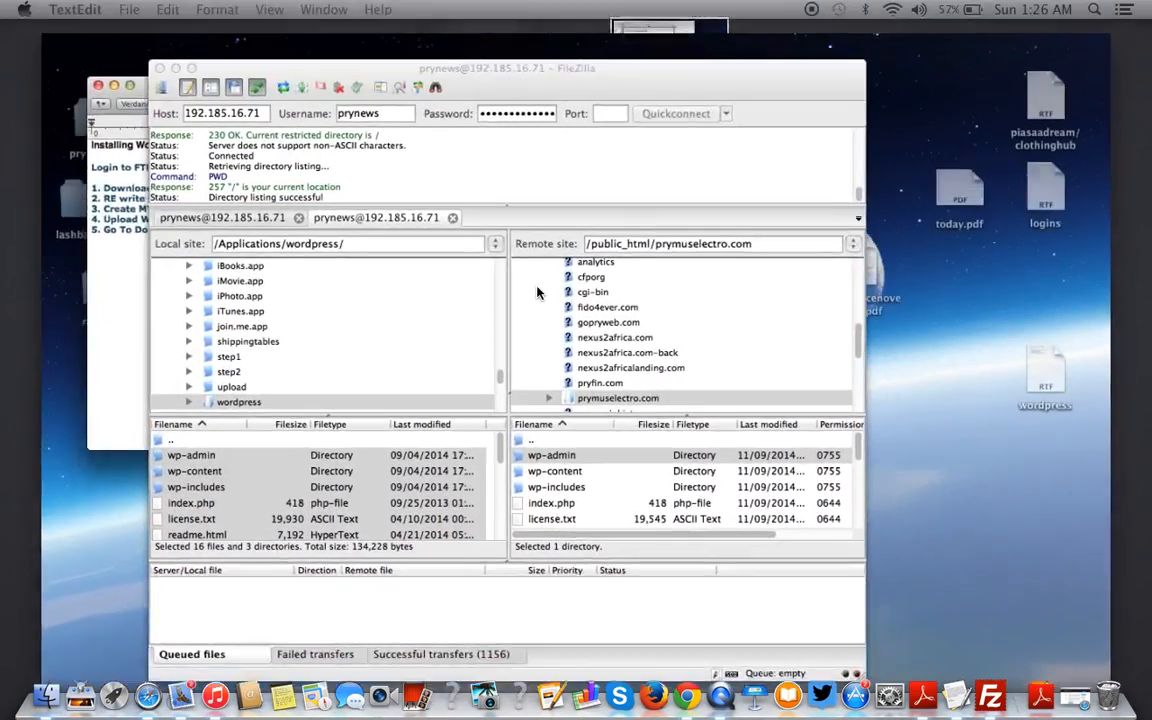
- Restore Safari on the HostGator cPanel home page and scroll to its Files tools
left_click(1072, 700)
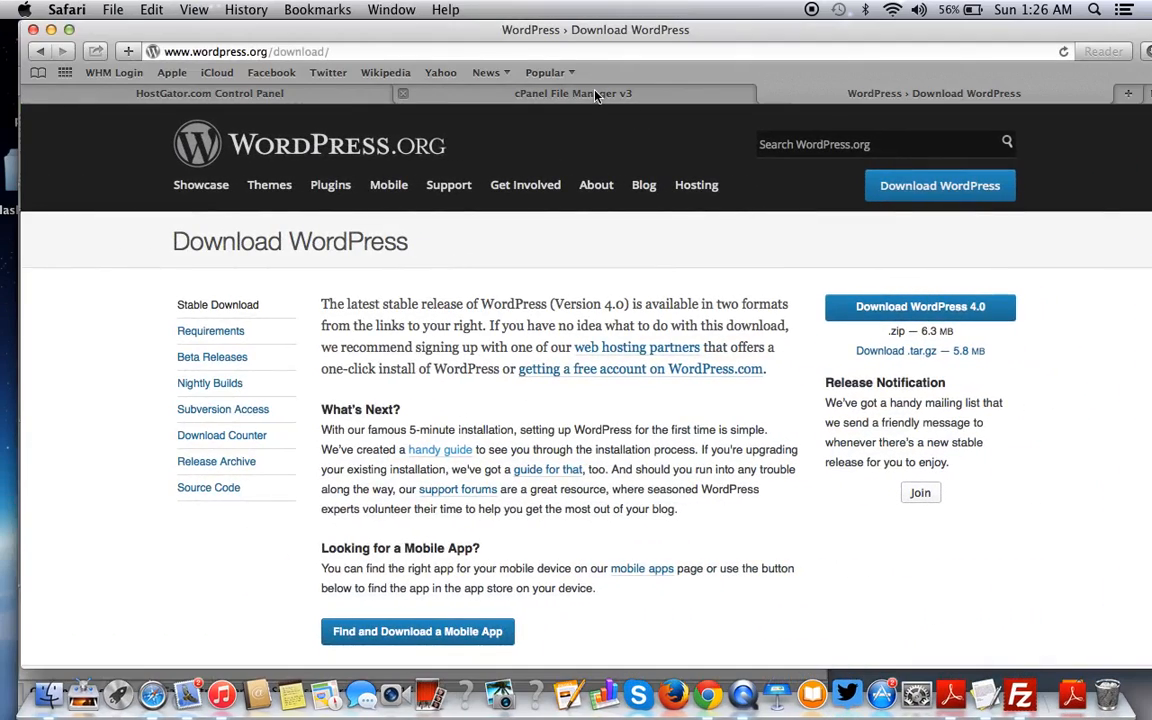
left_click(311, 90)
scroll(504, 458, "down", 5)
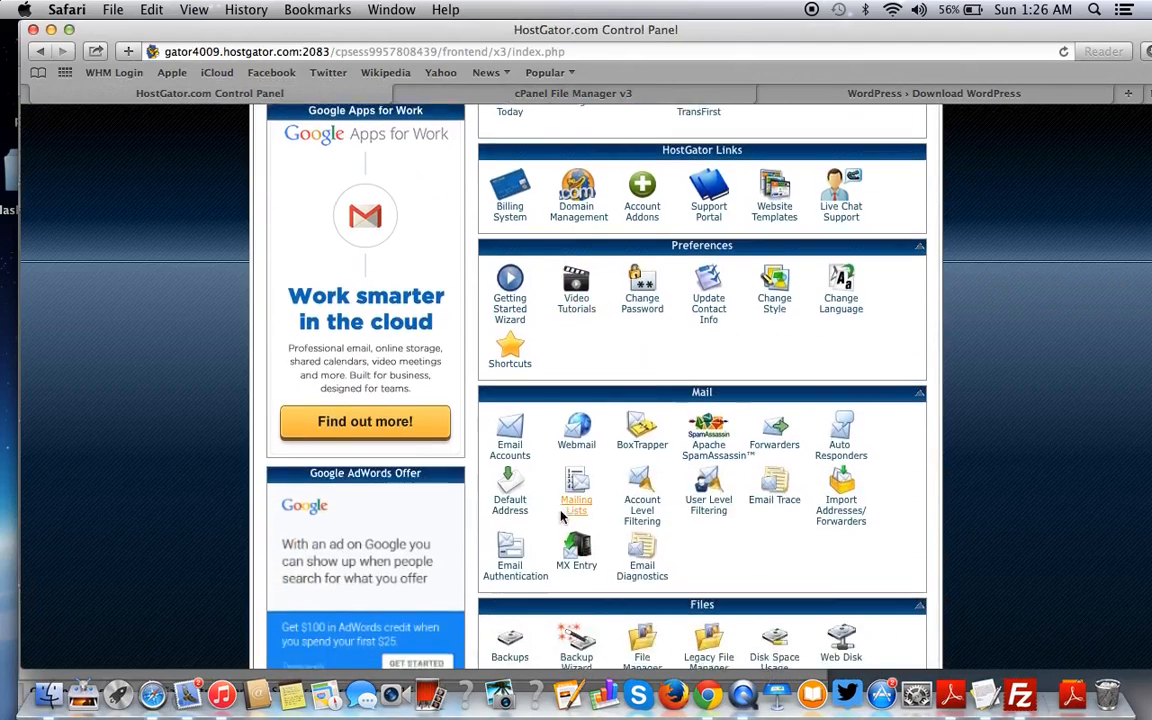
scroll(563, 518, "down", 4)
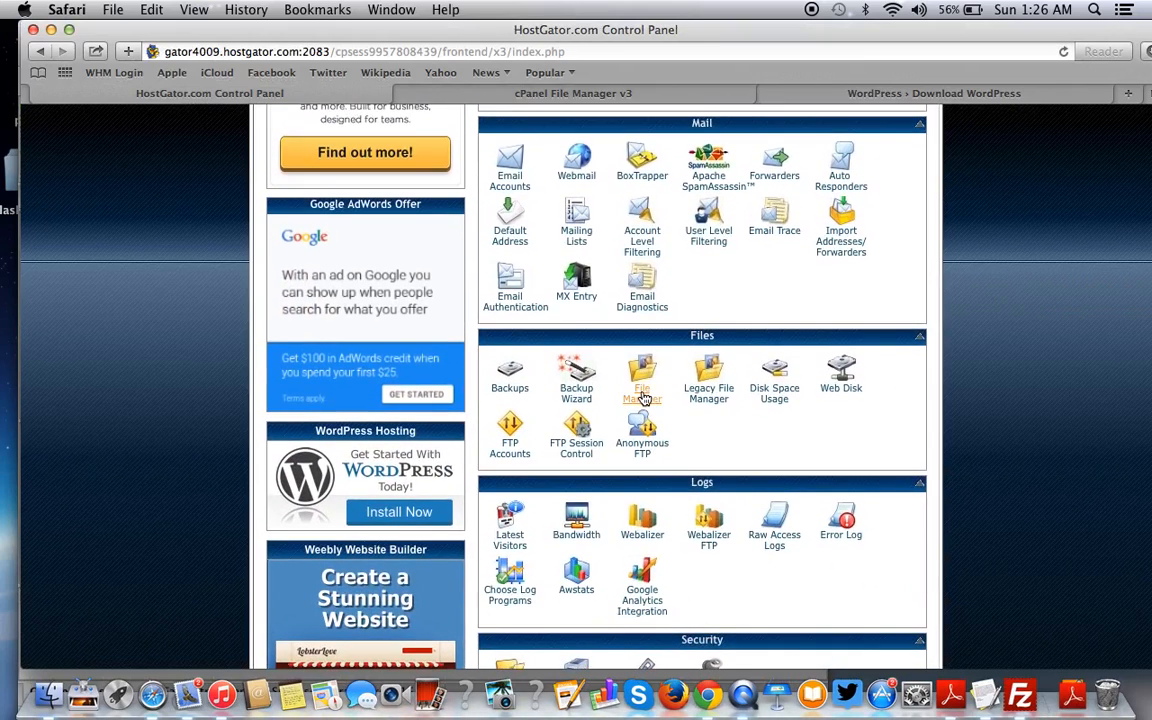
- Open File Manager at the prymuselectro.com document root and select wp-config-sample.php
left_click(643, 397)
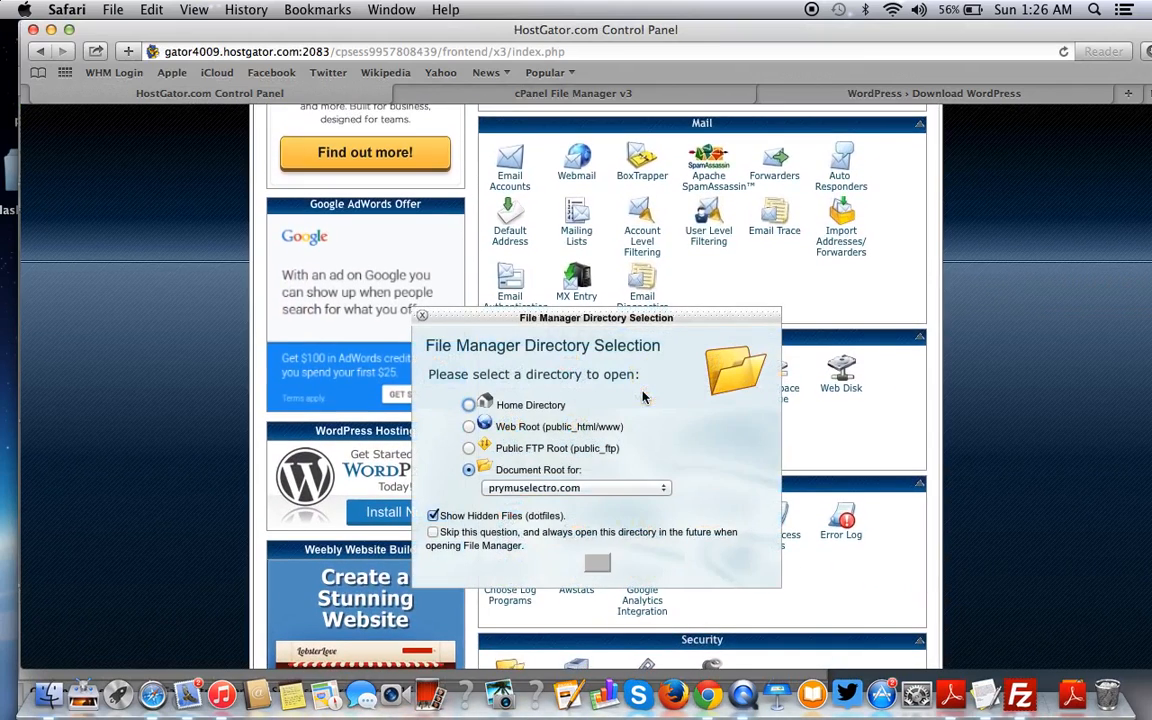
left_click(469, 470)
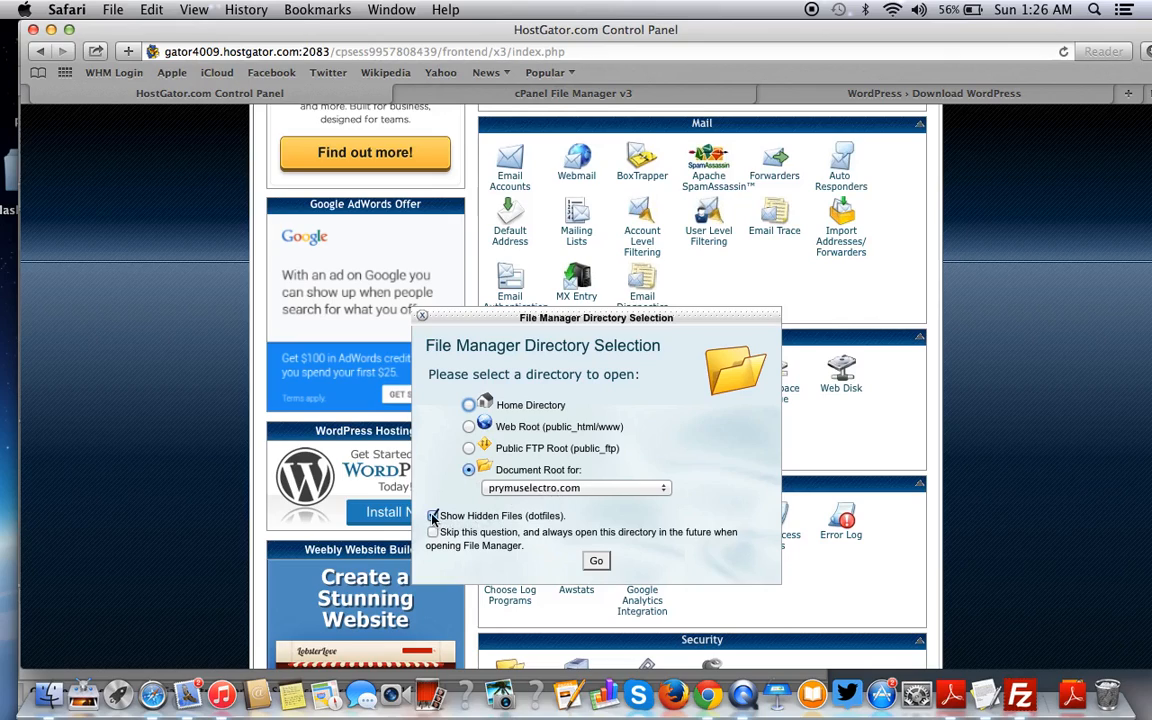
left_click(596, 561)
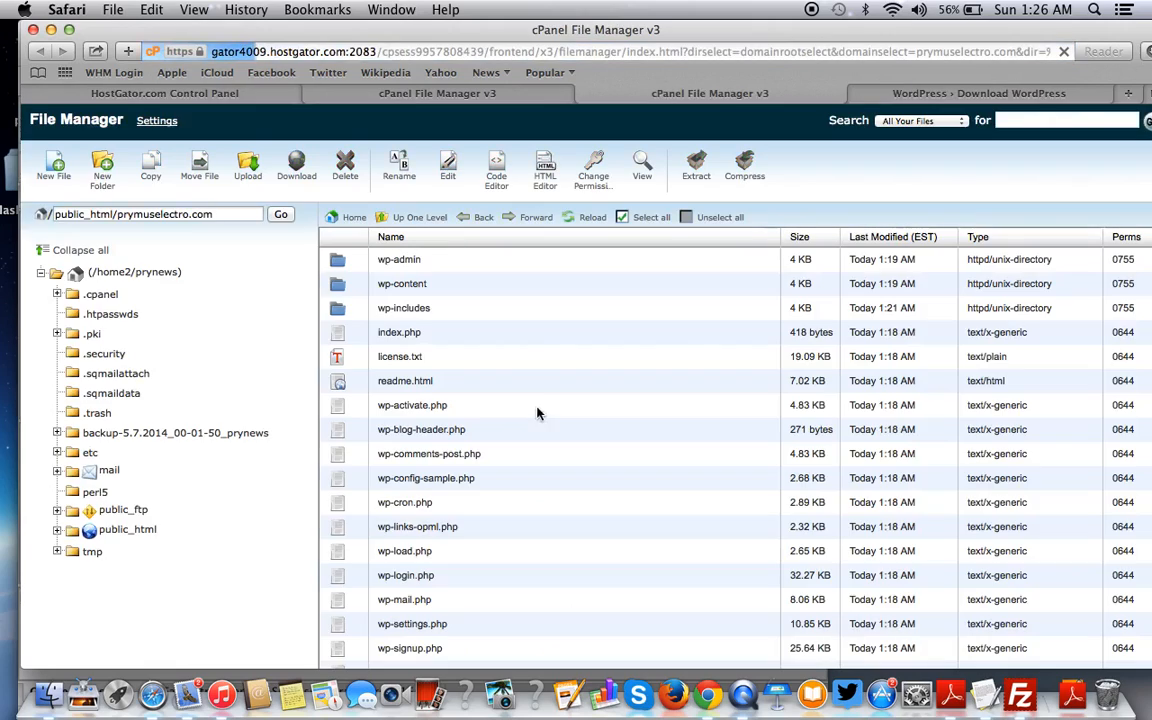
scroll(538, 309, "down", 1)
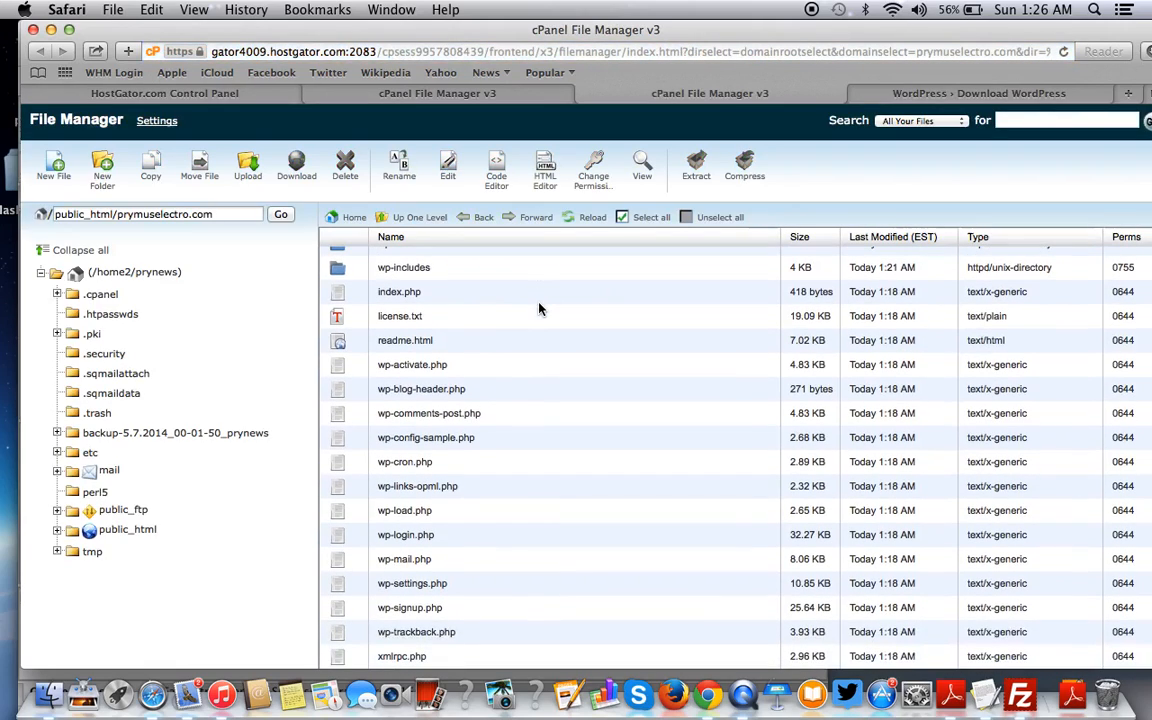
left_click(402, 437)
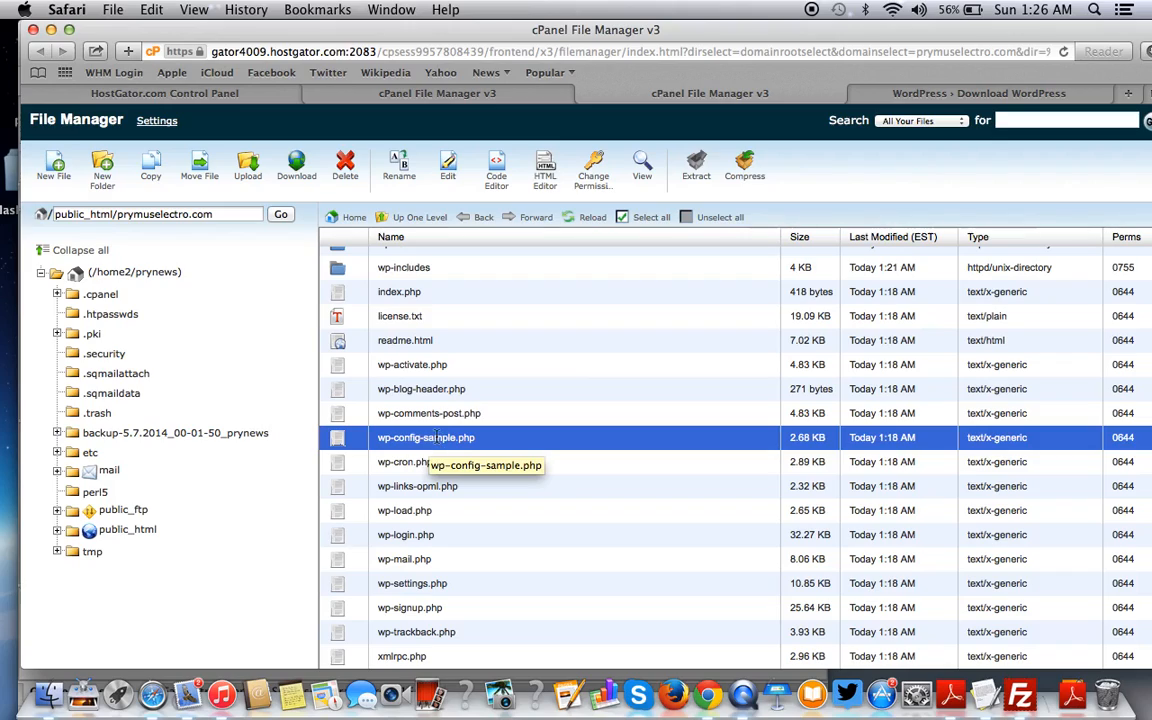
- Rename wp-config-sample.php to wp-config.php, then bring the TextEdit checklist forward
right_click(507, 447)
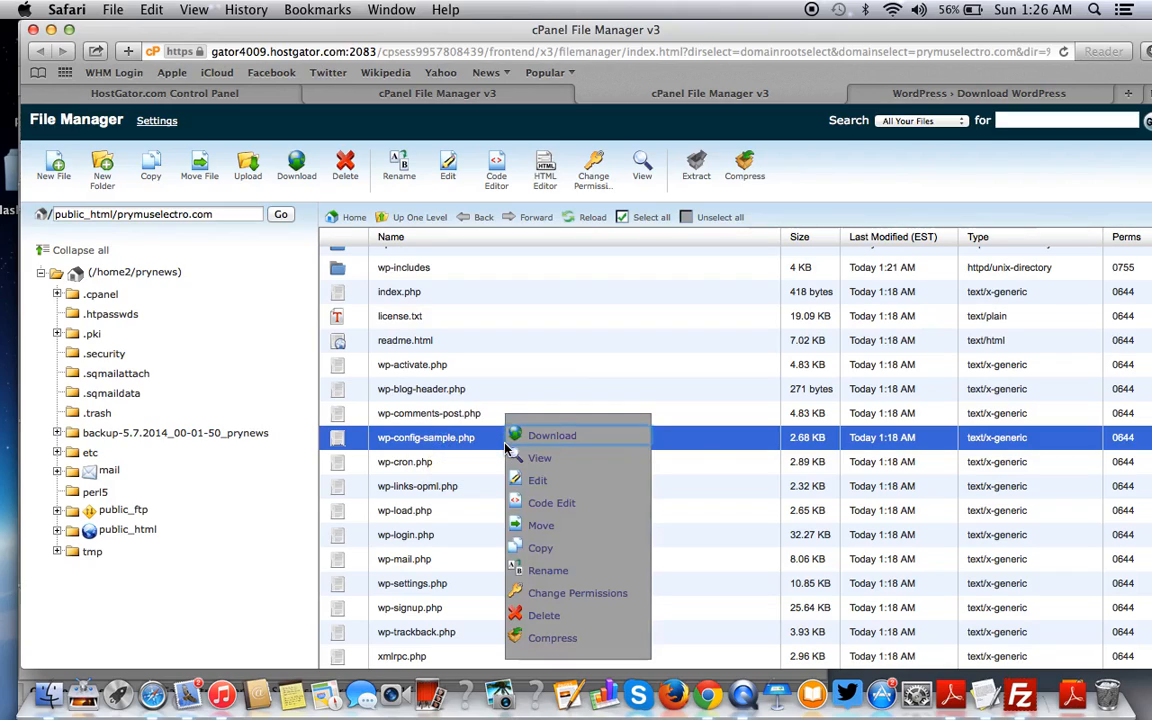
left_click(548, 571)
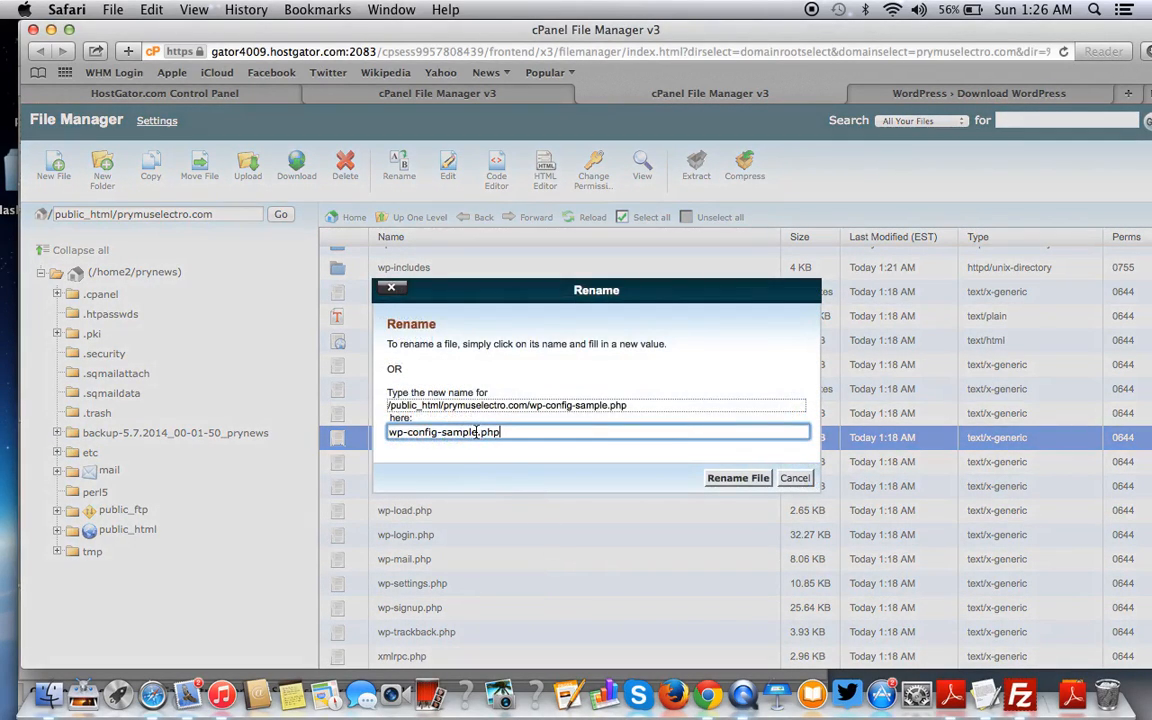
left_click(477, 432)
key("BackSpace")
key("BackSpace")
key("BackSpace")
key("BackSpace")
key("BackSpace")
key("BackSpace")
key("BackSpace")
left_click(745, 479)
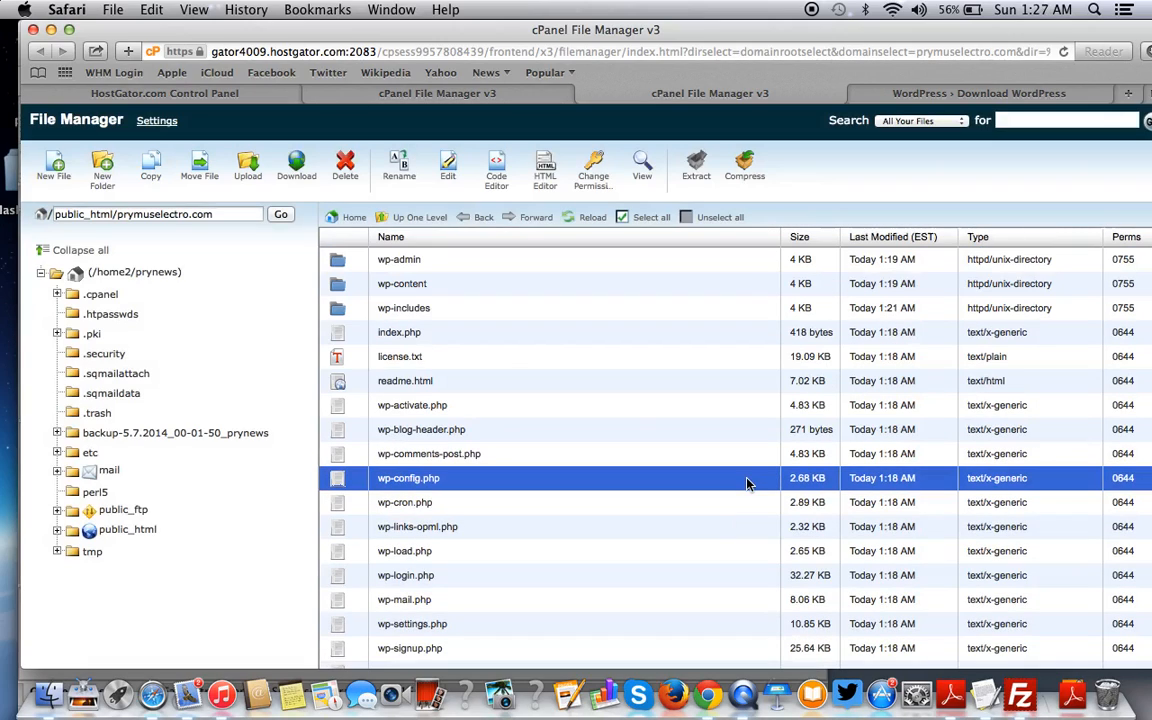
left_click(993, 695)
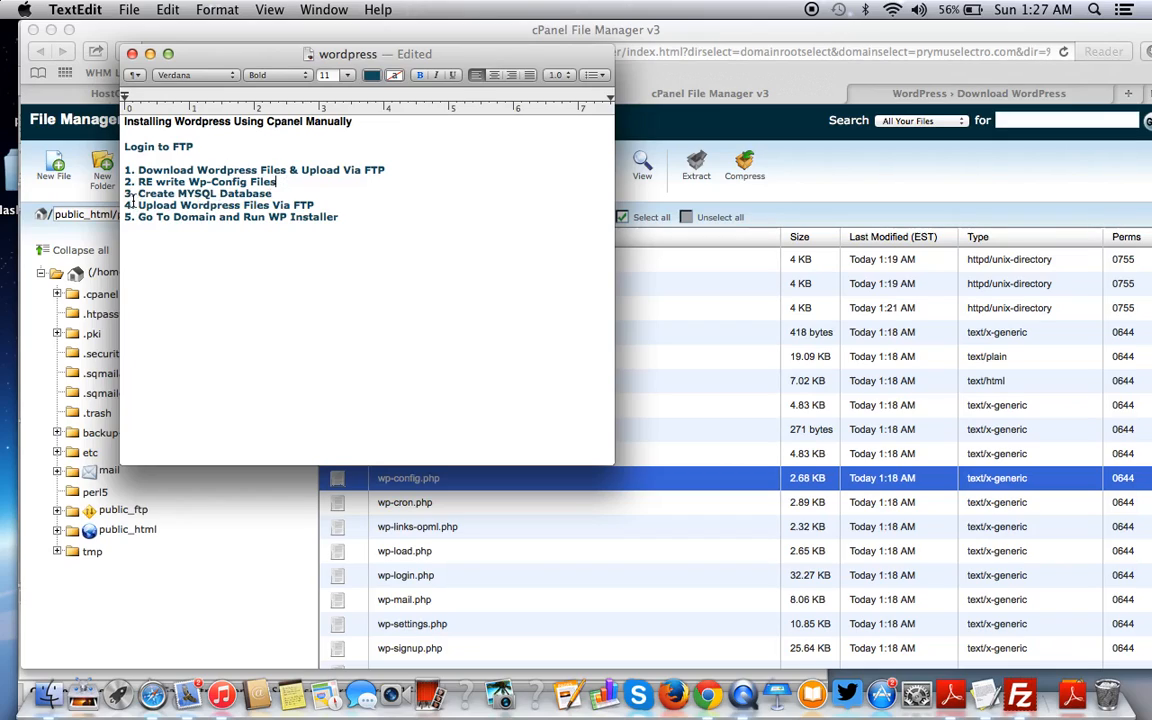
- Delete the trailing 's' so step 2 reads 'RE write Wp-Config File', then return to Safari
left_click(350, 180)
key("BackSpace")
key("F3")
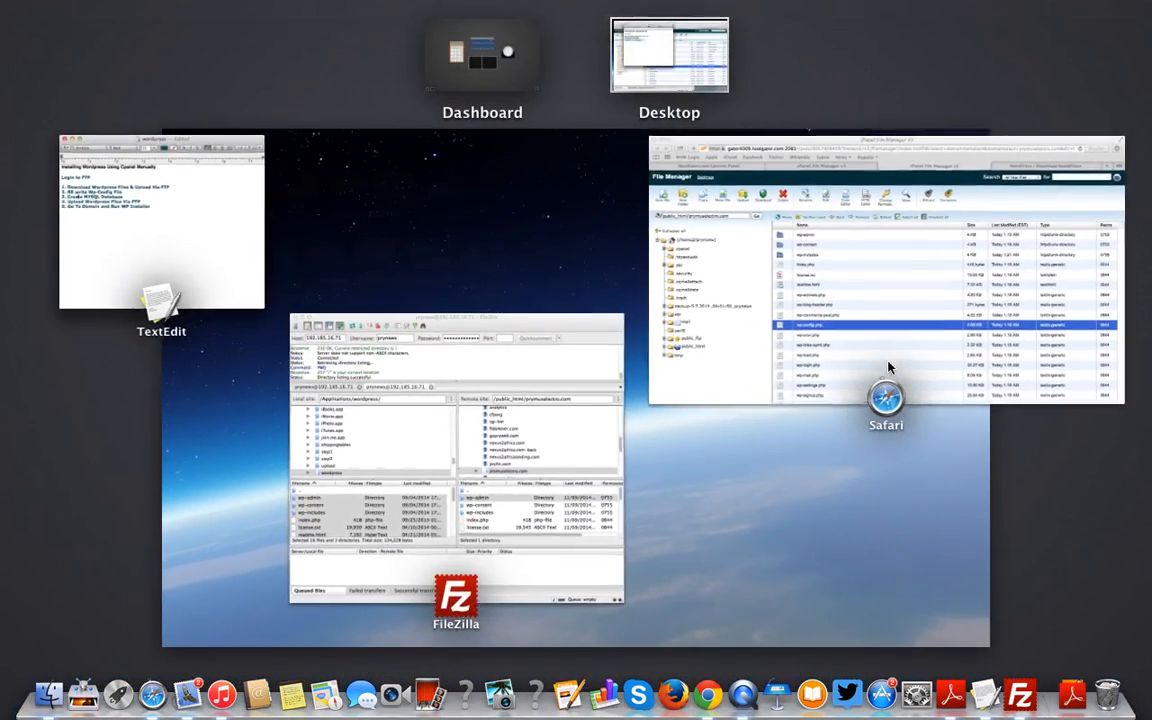
left_click(711, 221)
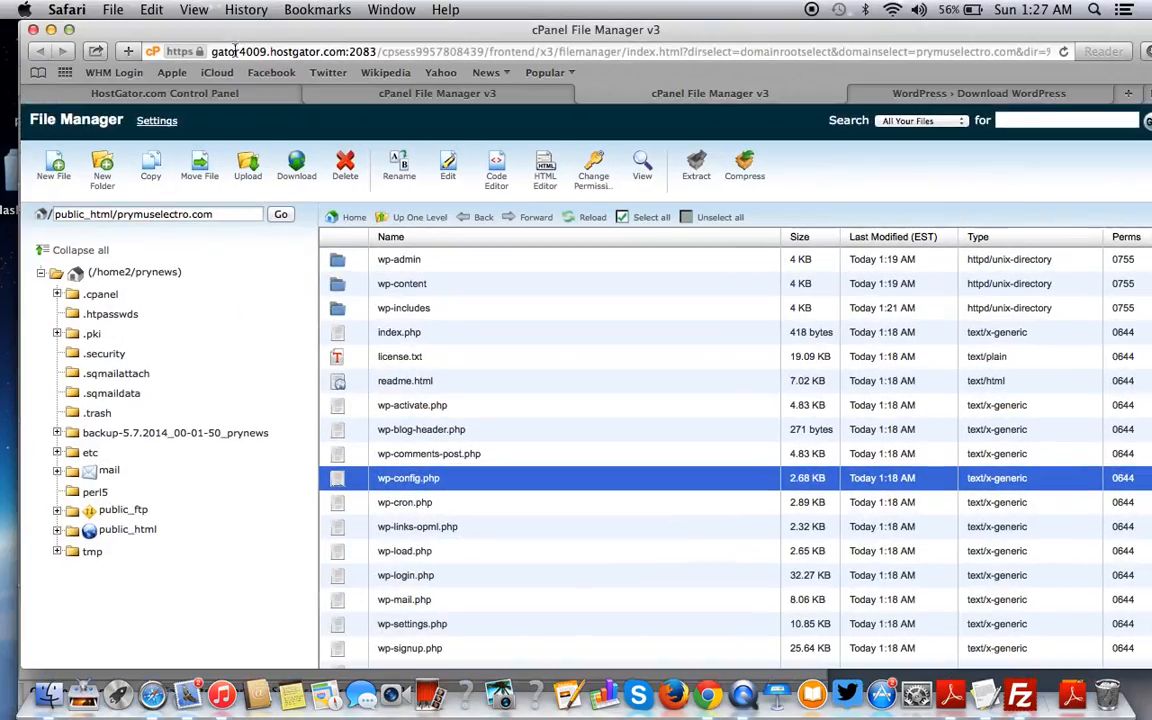
- From the HostGator Control Panel tab, open MySQL Databases in the Databases section
left_click(195, 92)
scroll(490, 410, "up", 4)
scroll(490, 410, "down", 2)
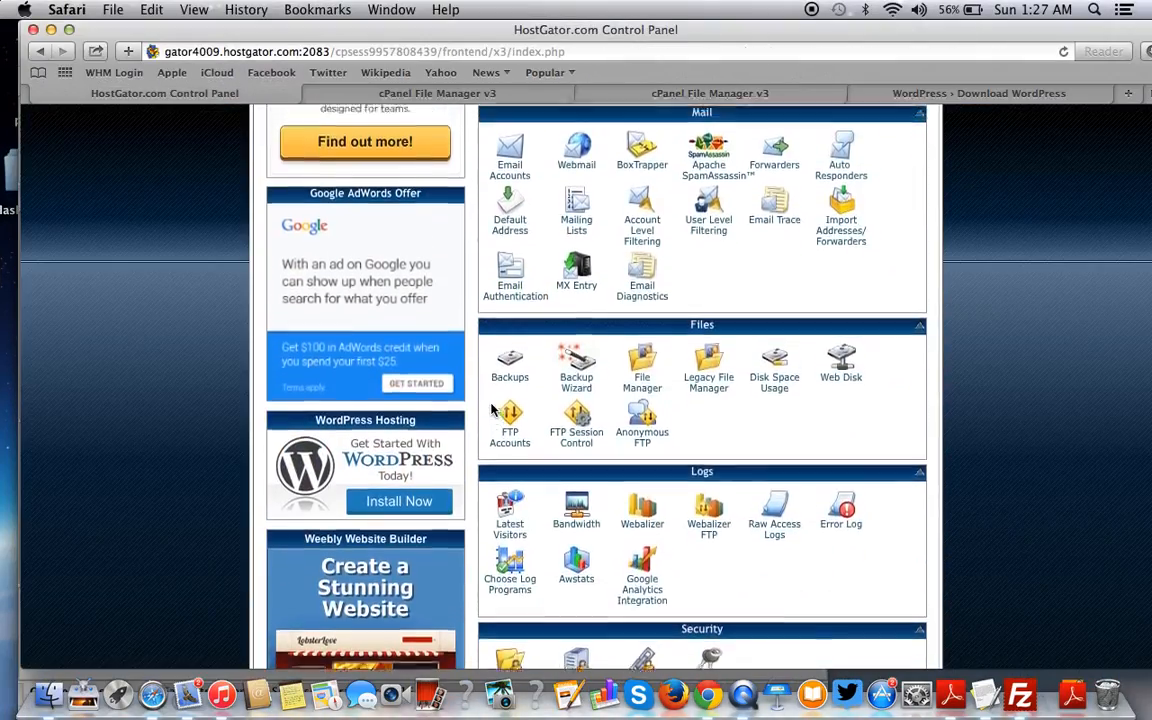
scroll(490, 410, "up", 7)
scroll(490, 410, "down", 8)
scroll(491, 410, "down", 10)
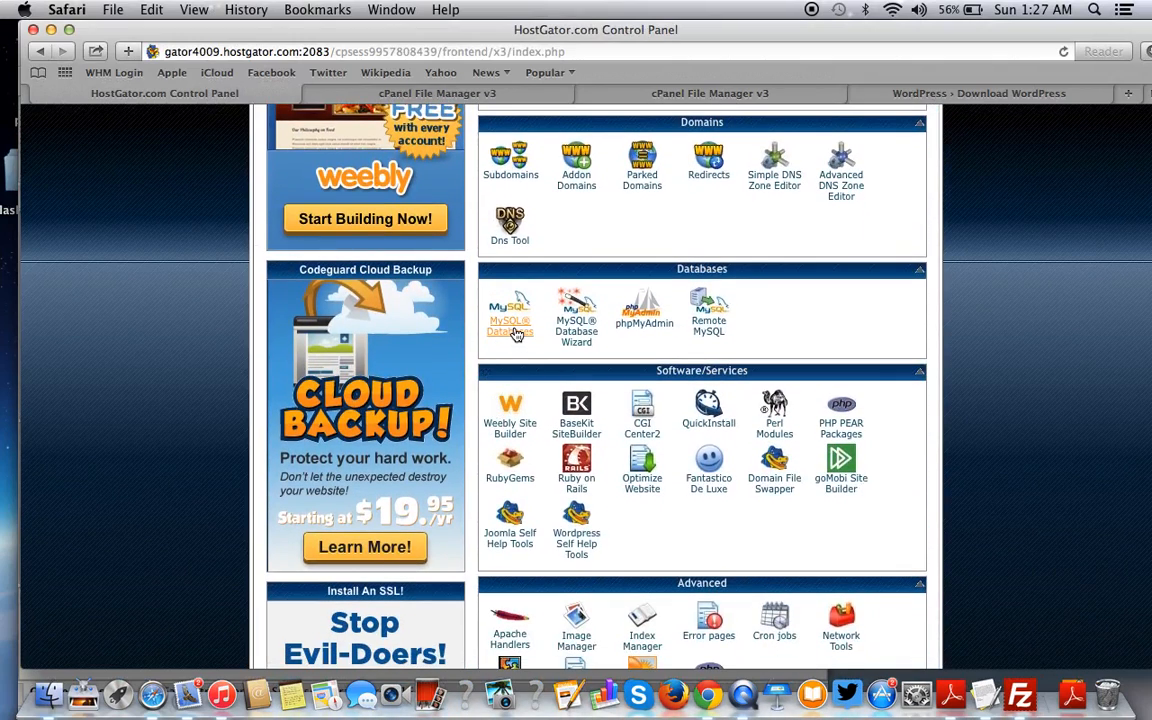
left_click(513, 333)
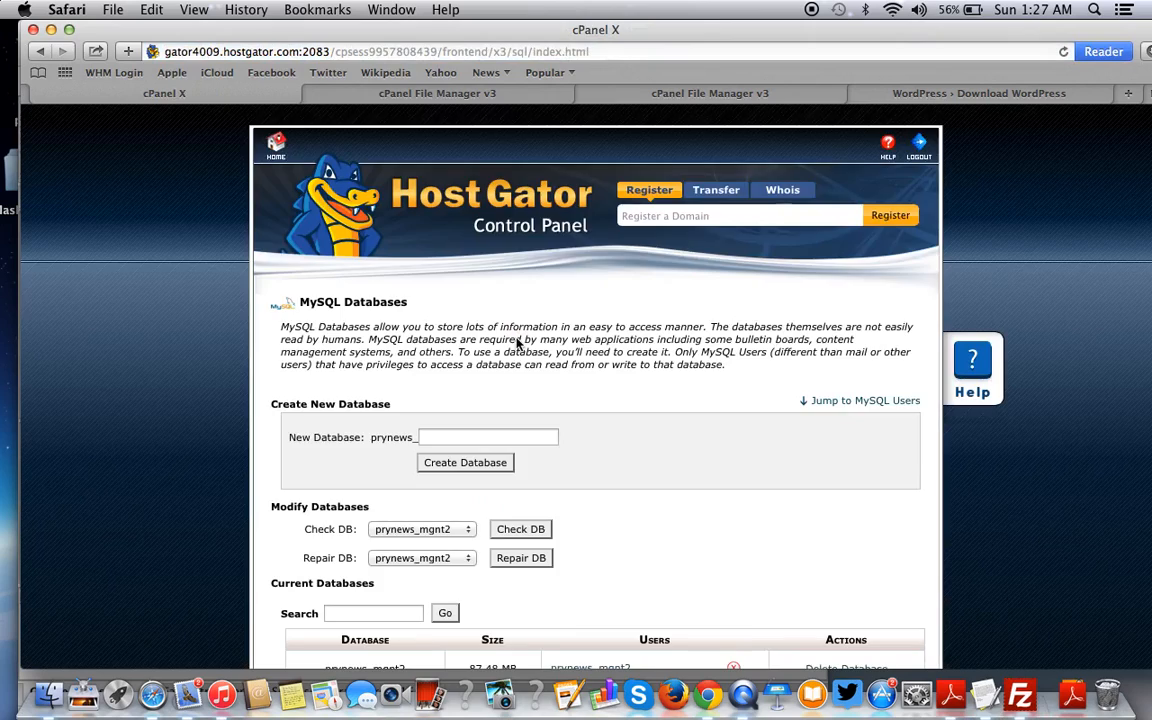
- Create a MySQL database named 'electro', which cPanel prefixes to prynews_electro
scroll(516, 335, "down", 3)
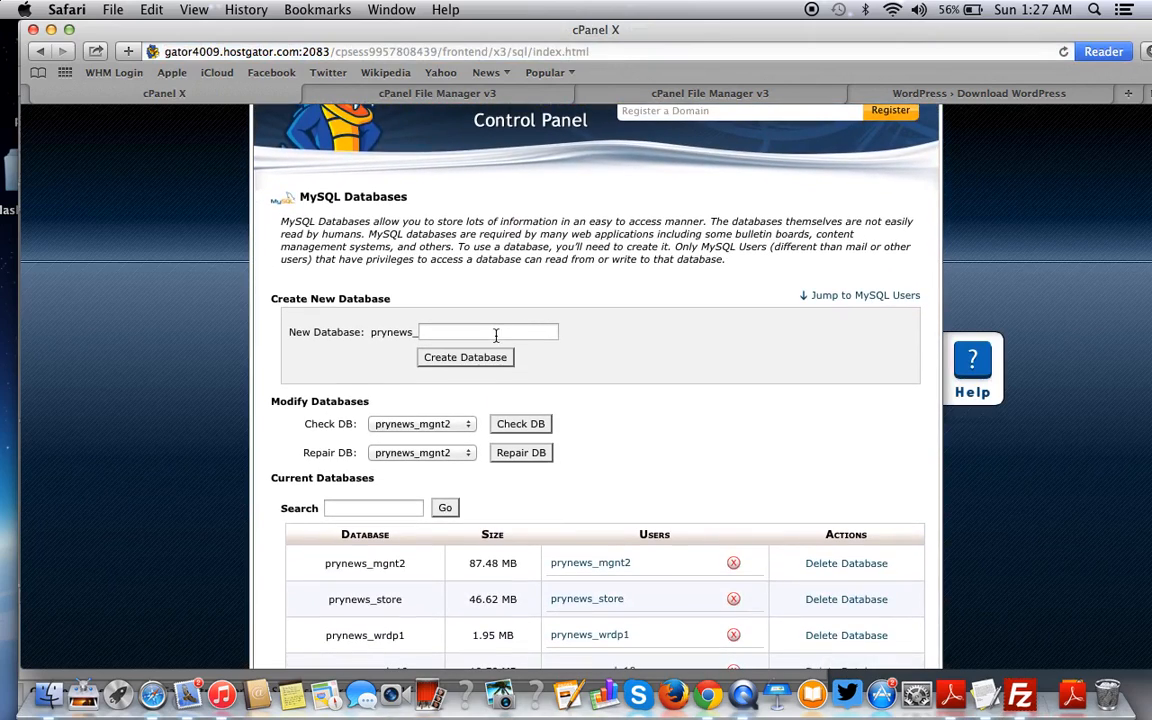
left_click(495, 336)
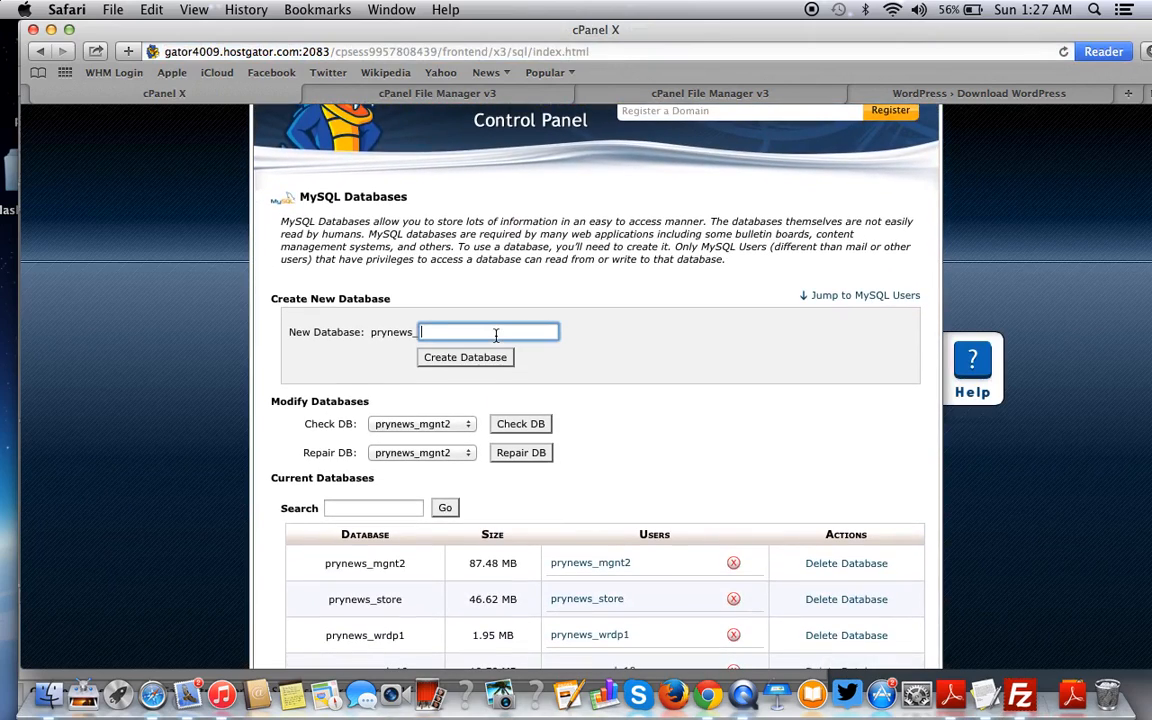
type("electro")
left_click_drag(371, 332, 411, 332)
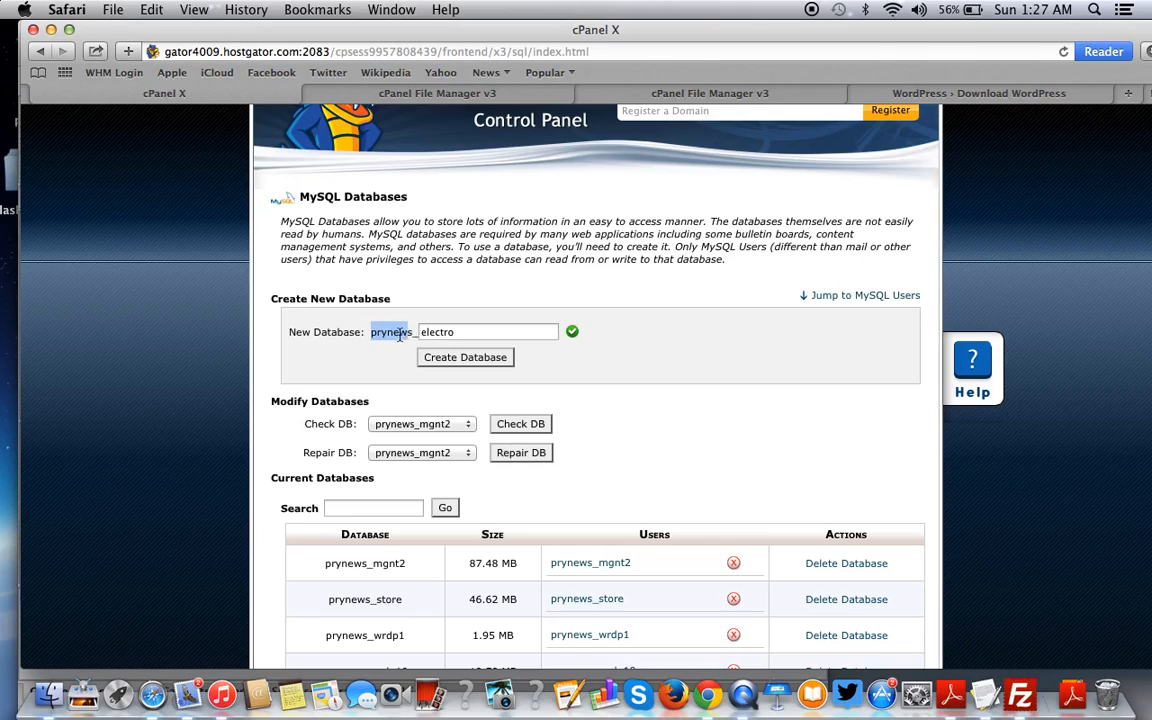
left_click(458, 333)
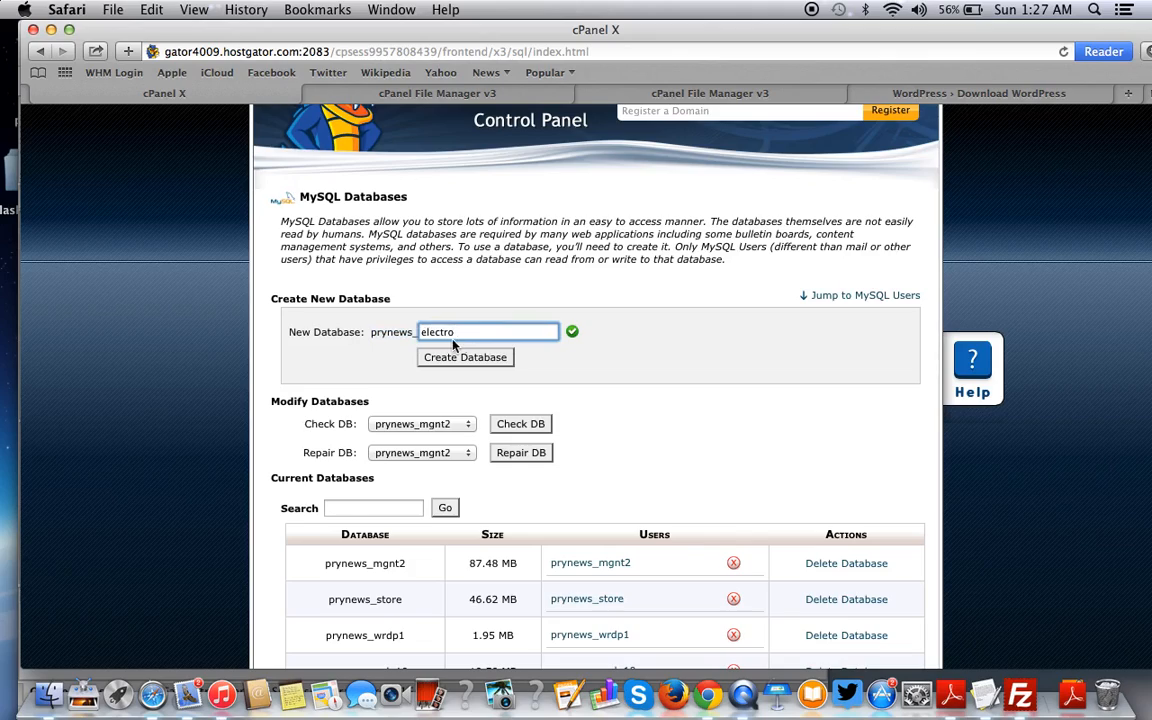
left_click(471, 364)
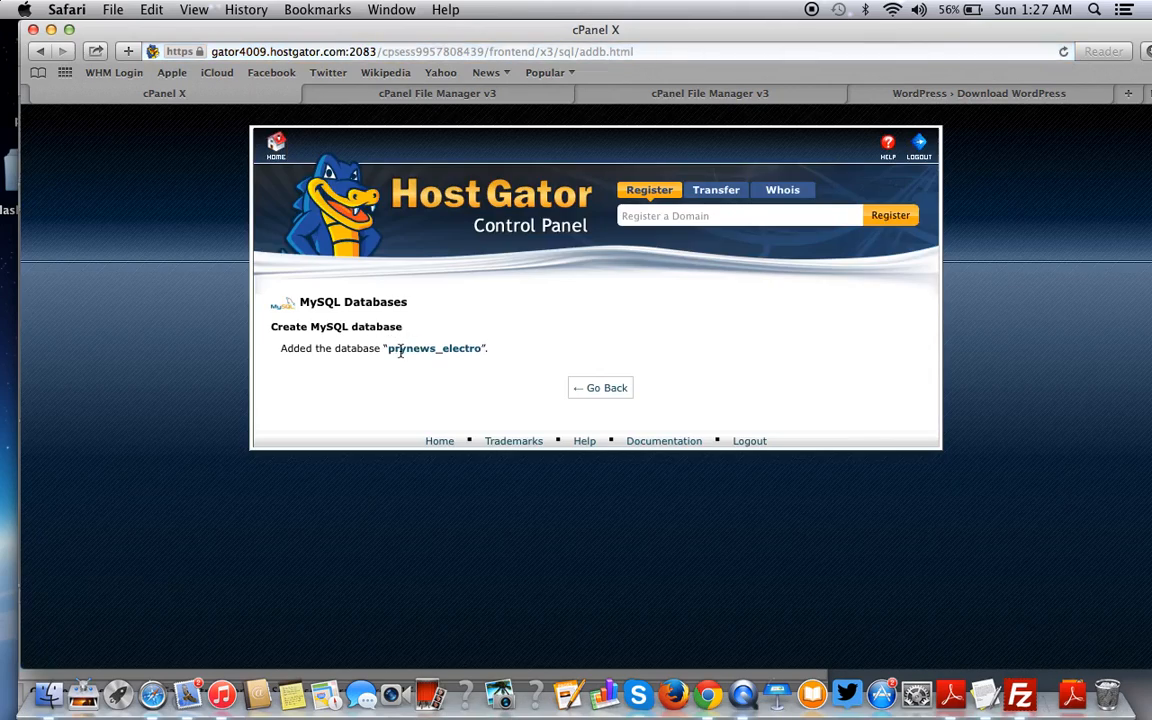
- Go back from the confirmation to the MySQL Databases page
left_click(603, 389)
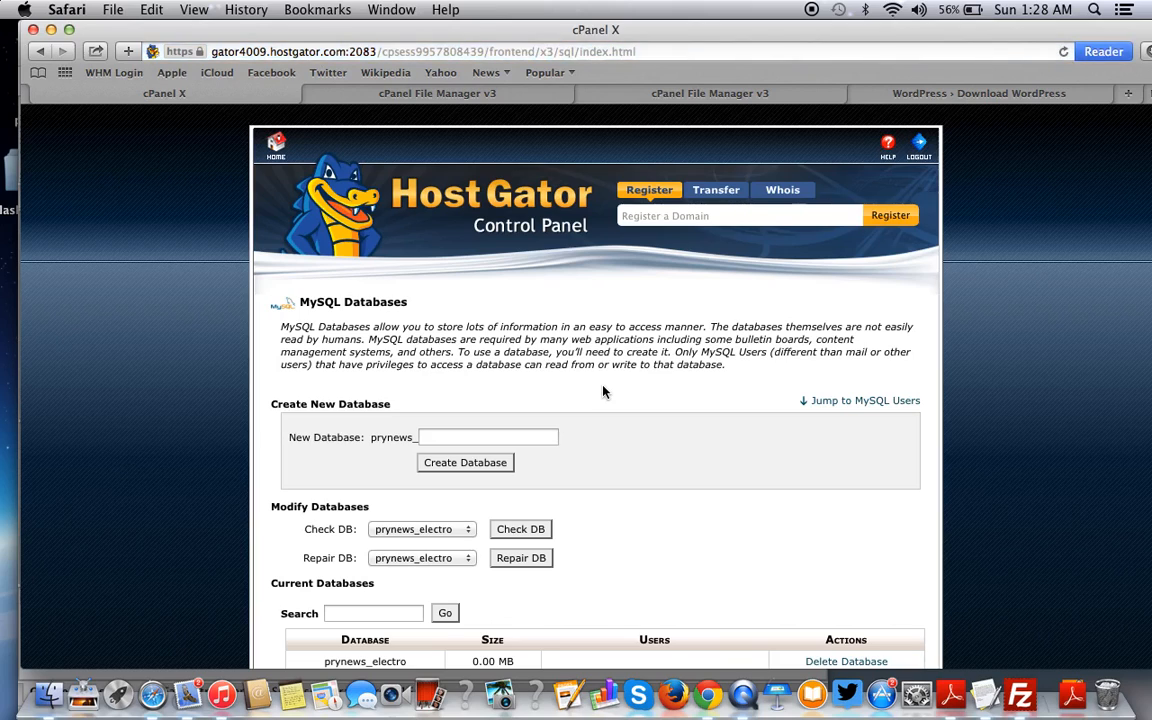
scroll(603, 391, "down", 3)
scroll(604, 391, "down", 4)
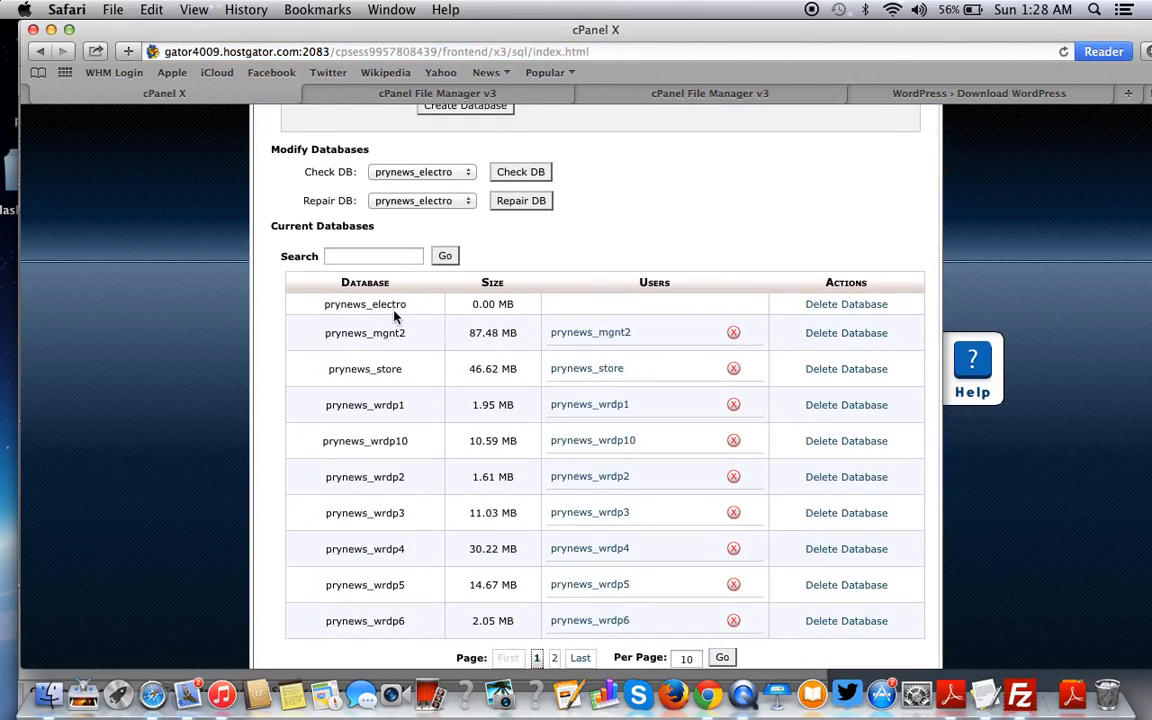
scroll(394, 315, "down", 8)
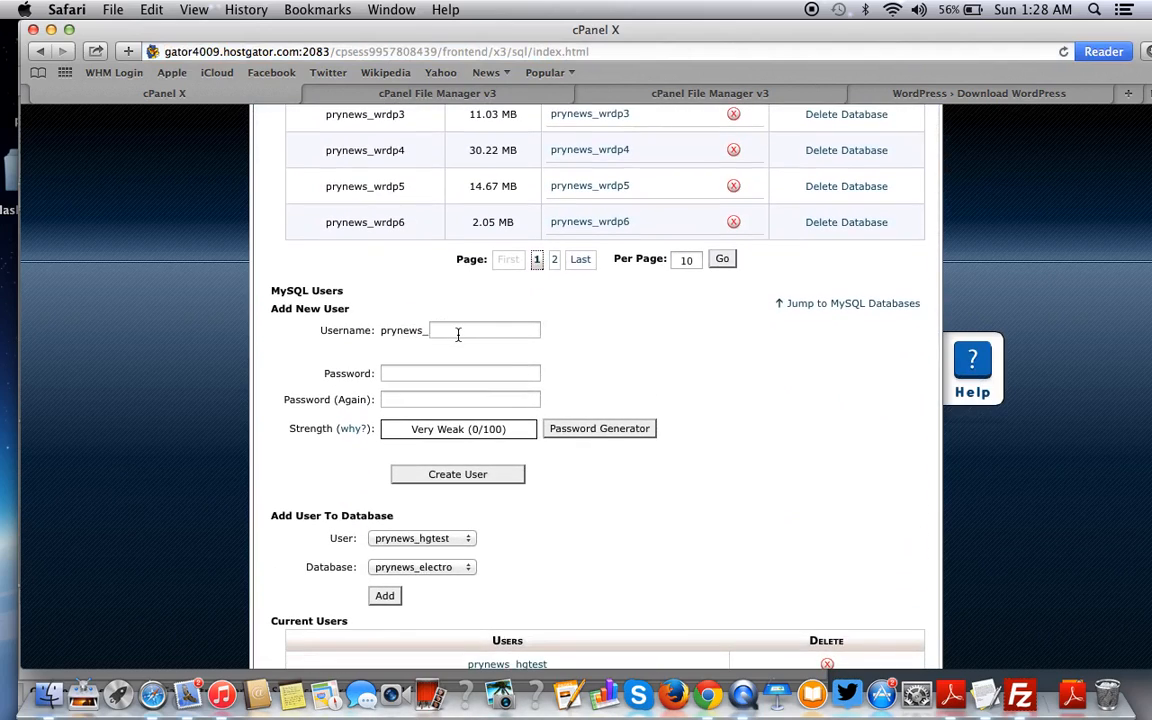
- Copy 'electro' from the database list into the new user's Username field
left_click(458, 333)
scroll(458, 337, "up", 6)
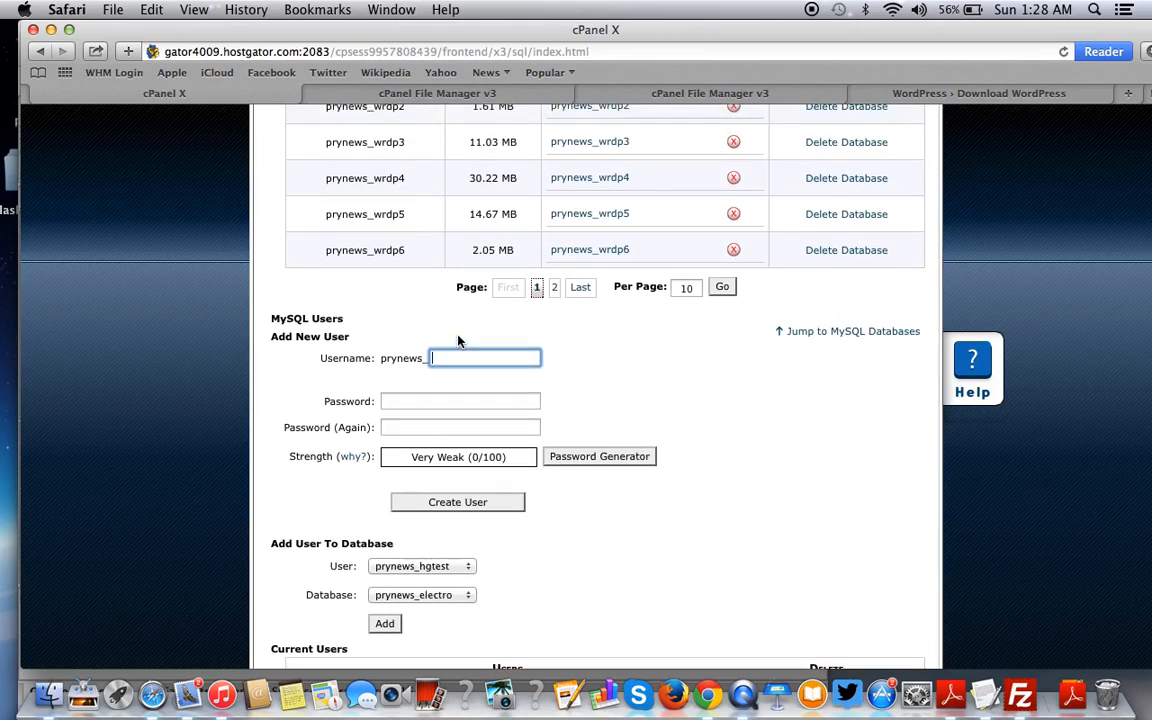
scroll(458, 340, "up", 3)
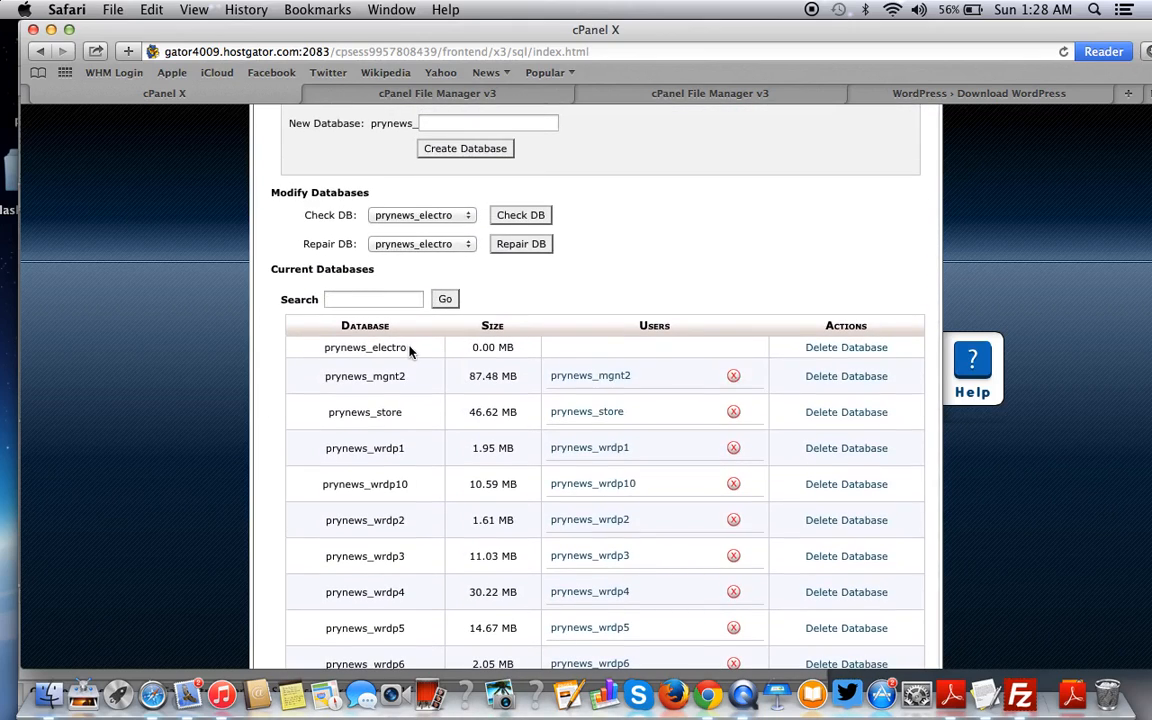
left_click_drag(411, 350, 372, 348)
key("super+c")
scroll(422, 246, "down", 12)
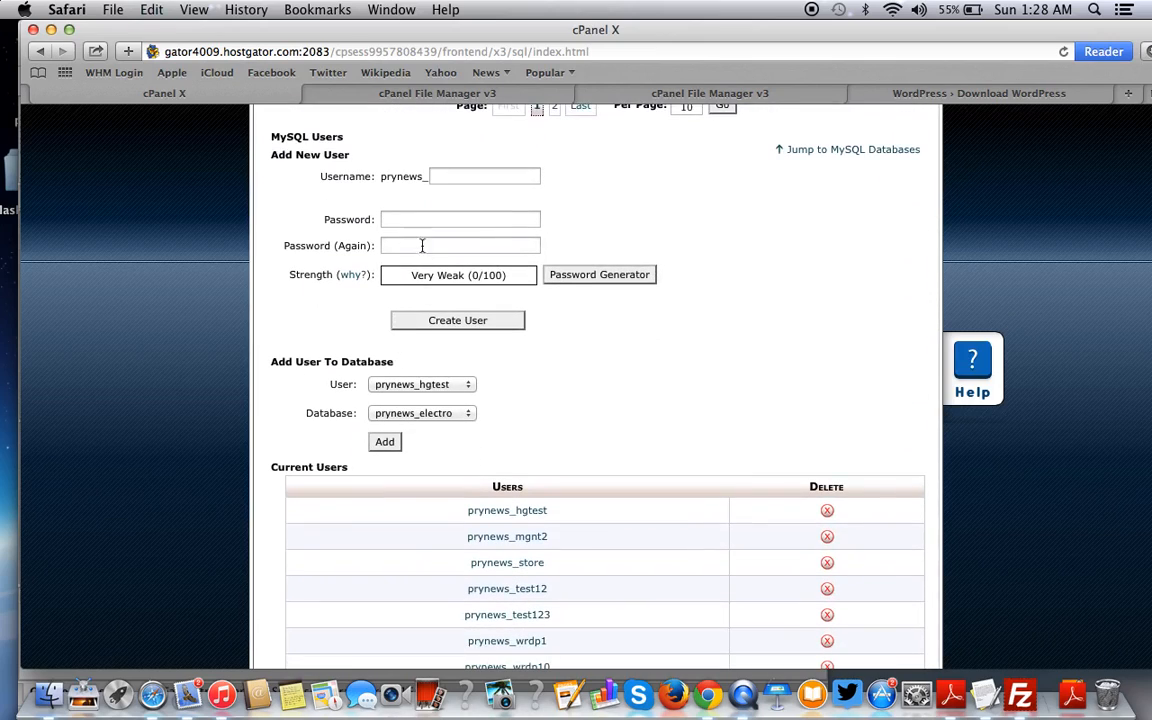
left_click(457, 177)
key("super+v")
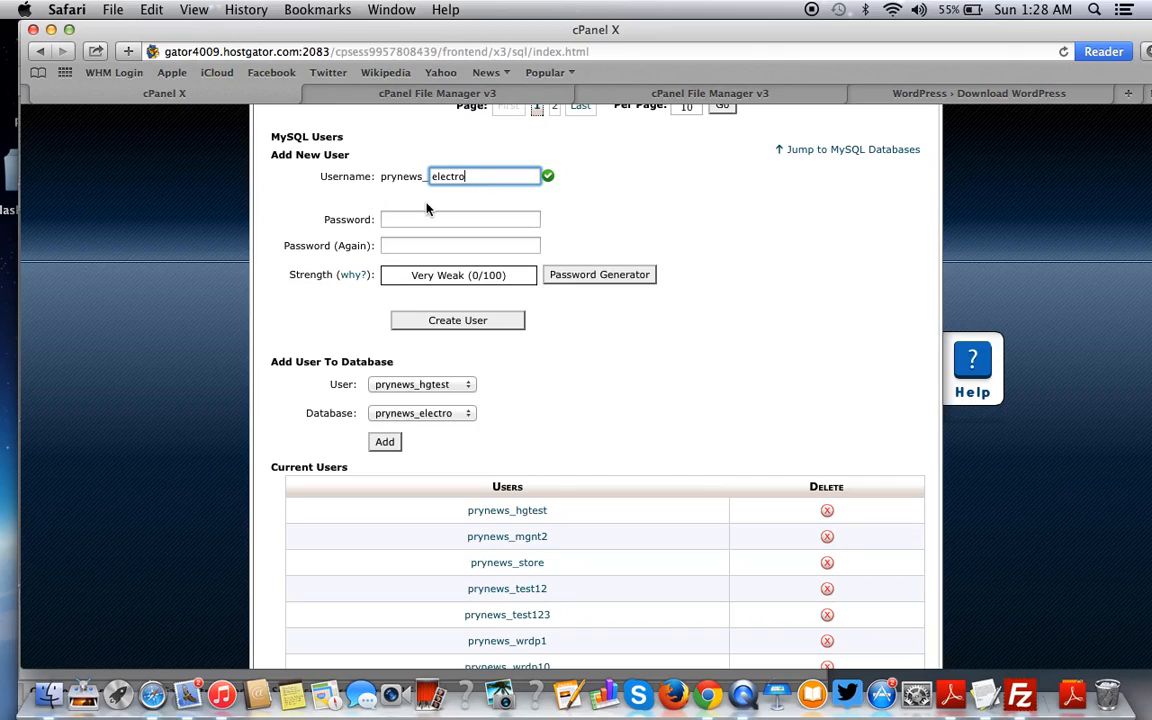
left_click(423, 221)
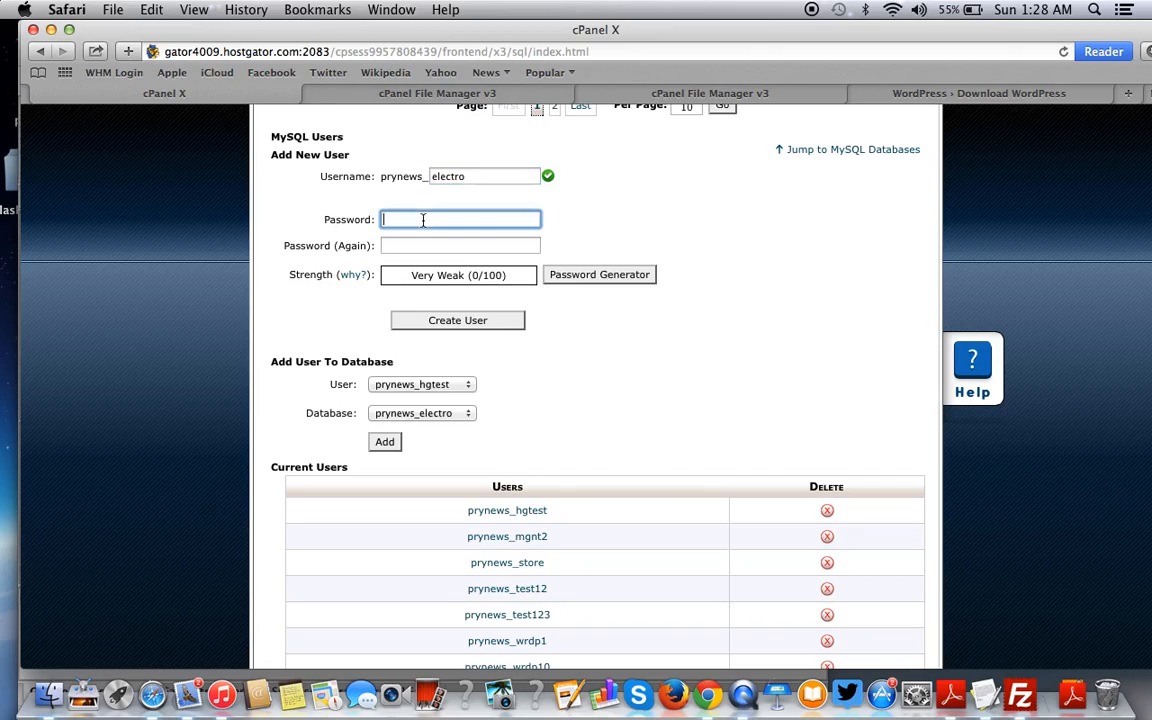
- Generate a Very Strong password, copy it, and apply it to both new-user password fields
left_click(560, 279)
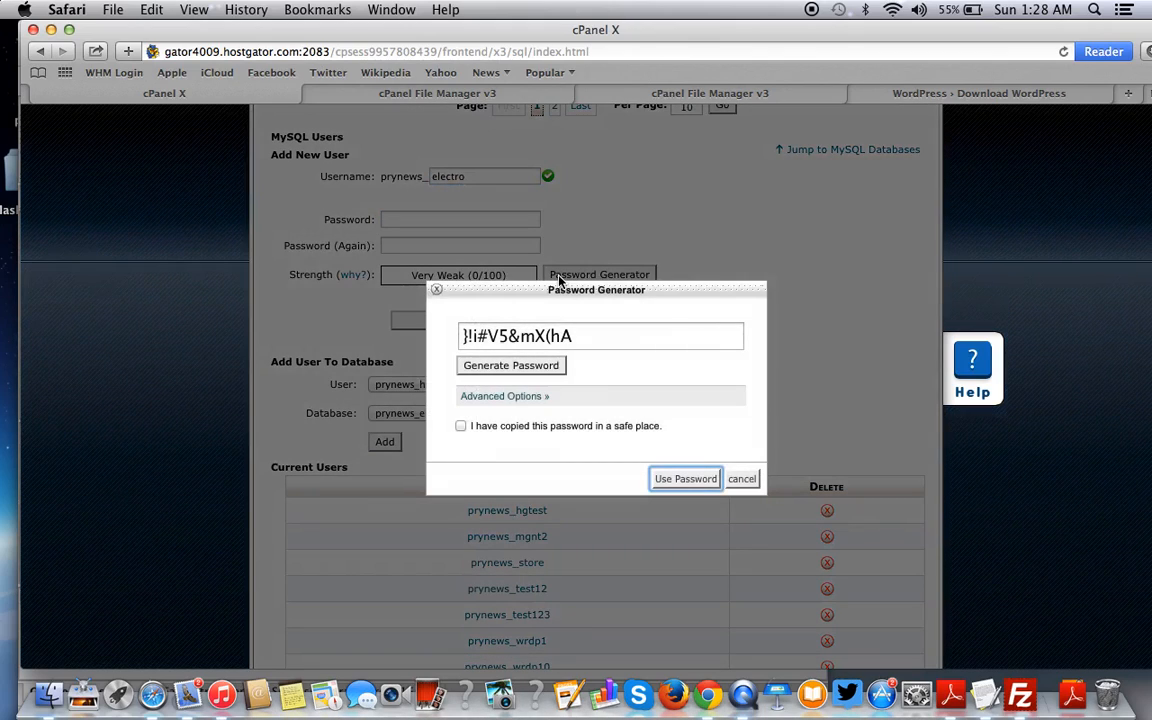
left_click(461, 427)
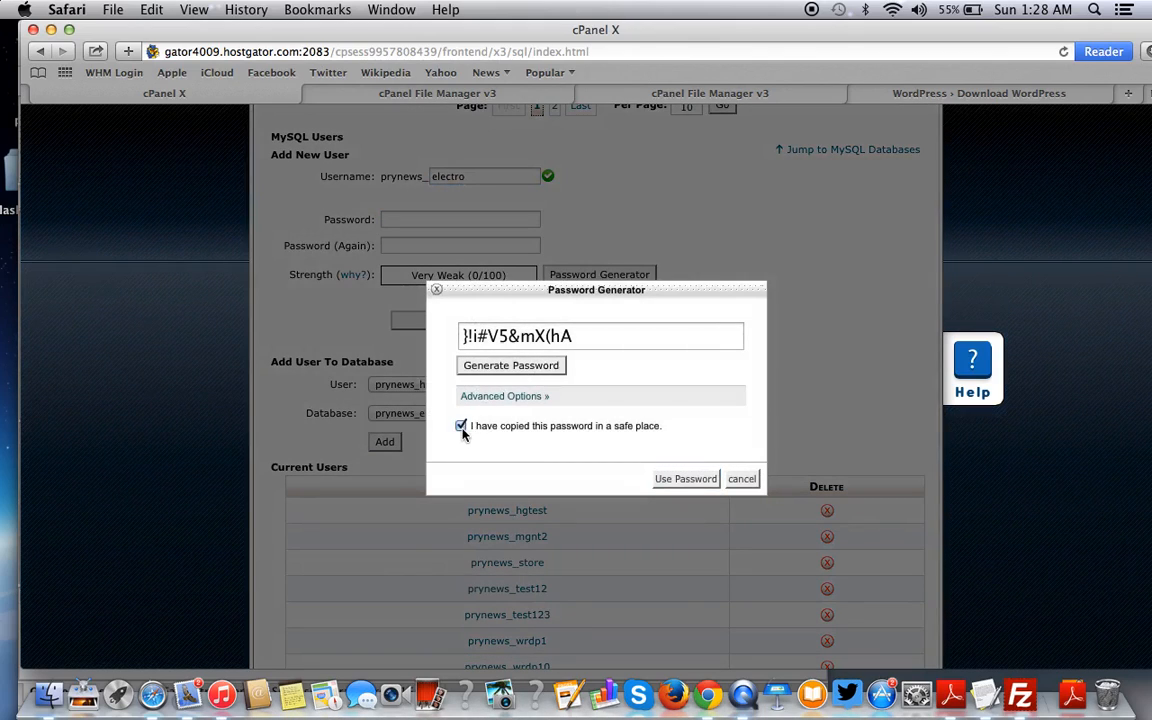
triple_click(607, 337)
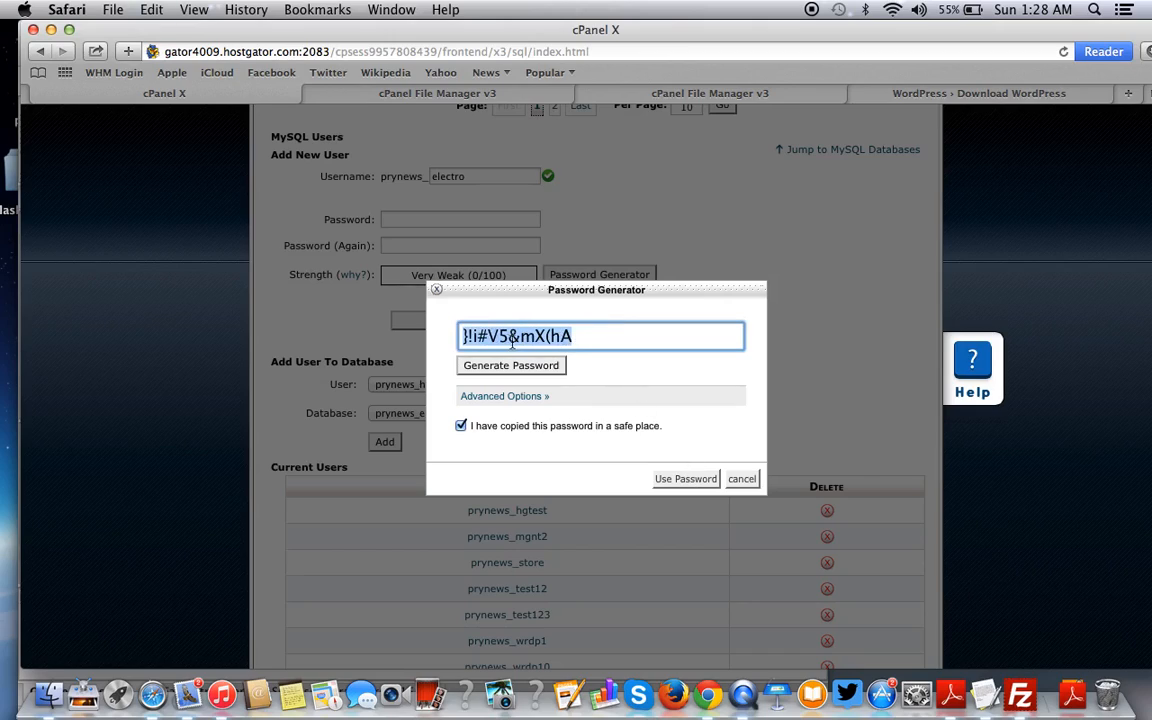
left_click(690, 479)
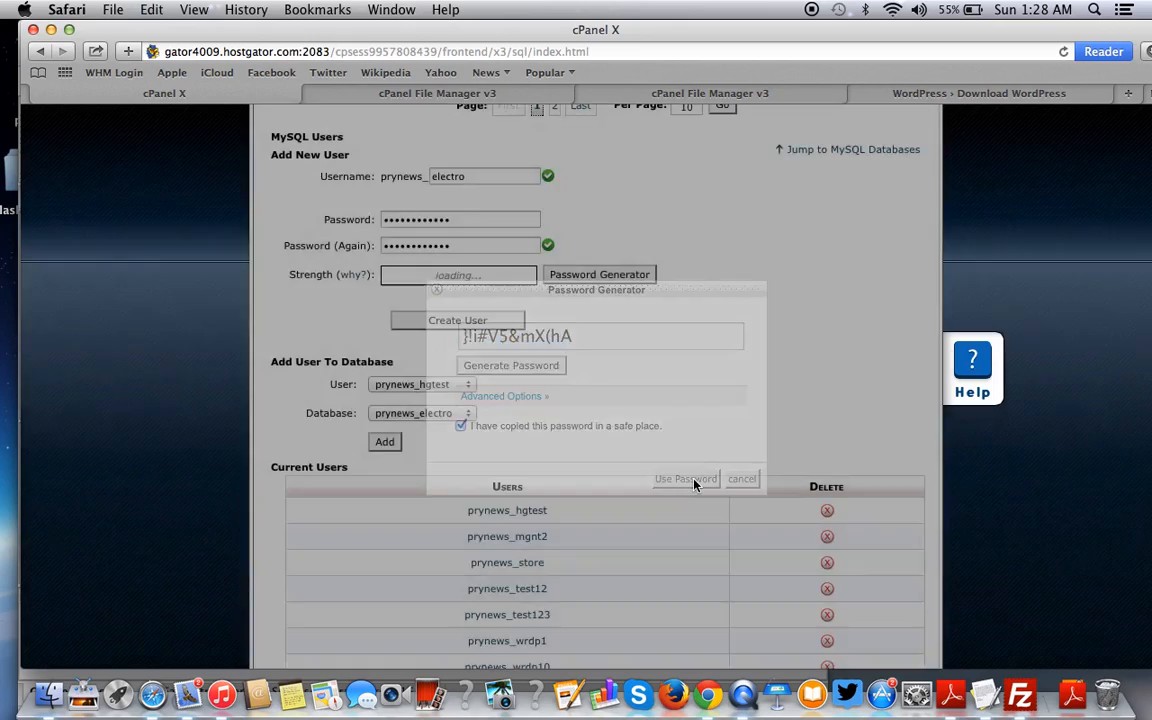
left_click(985, 693)
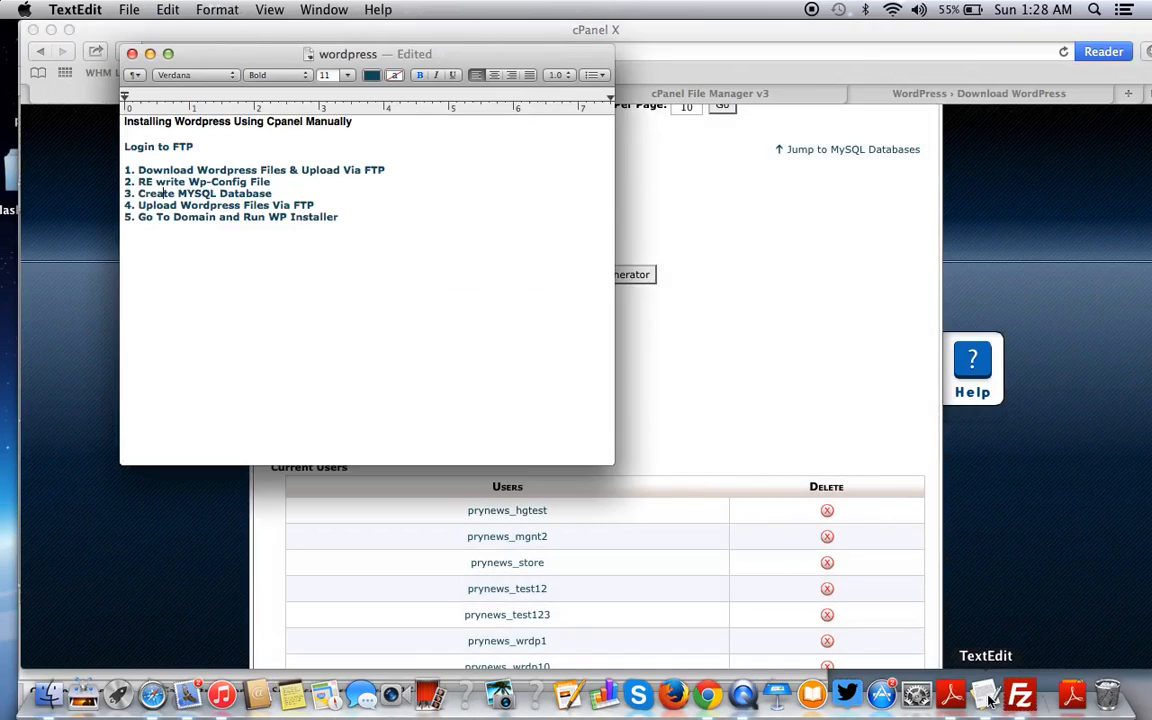
- Paste the generated password into the notes after 'db password:' and start a 'db username' line
key("Return")
key("Return")
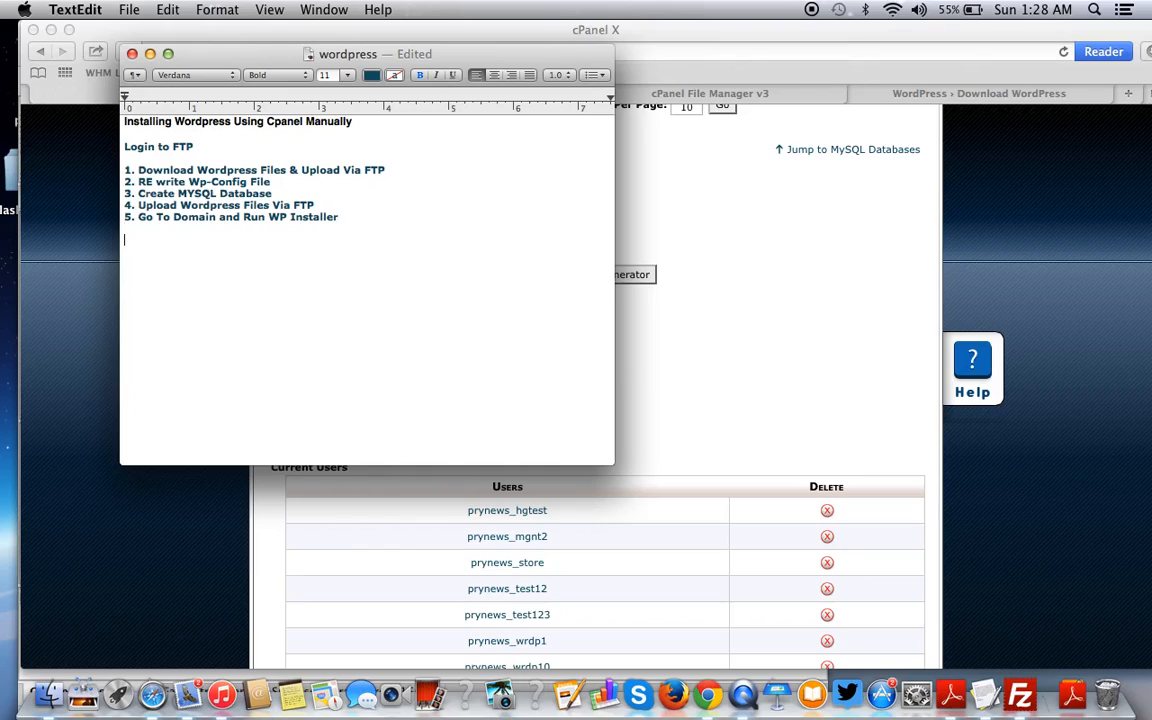
key("super+v")
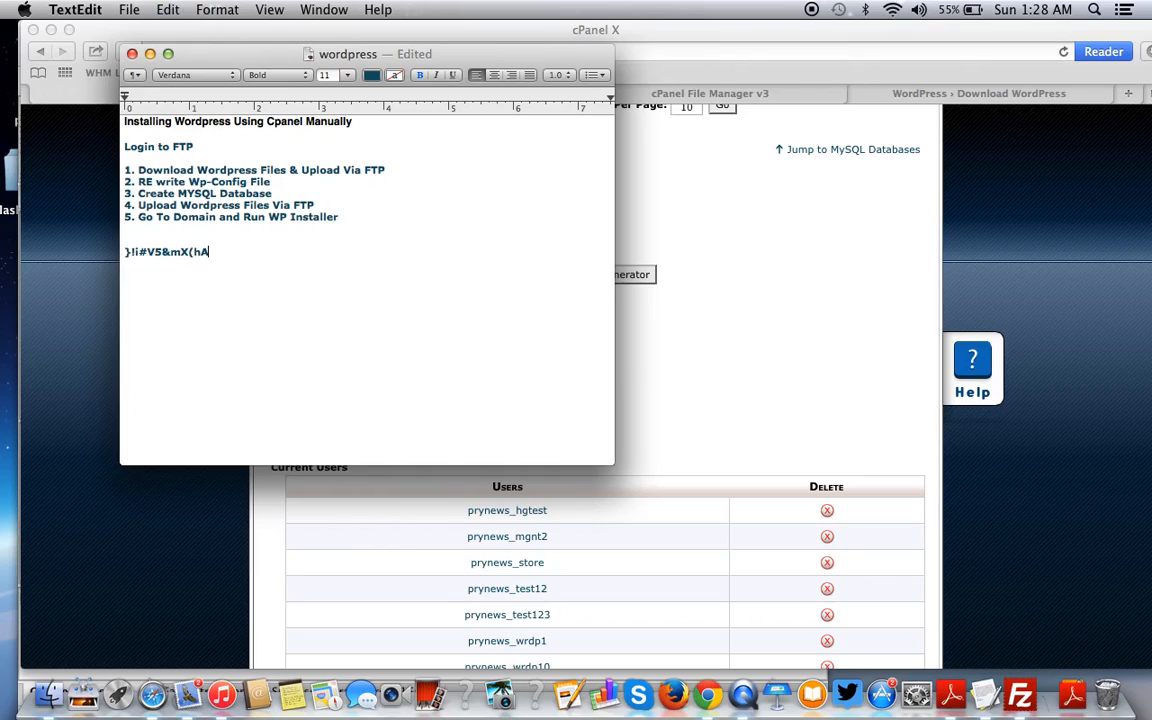
left_click(125, 252)
type("db pass")
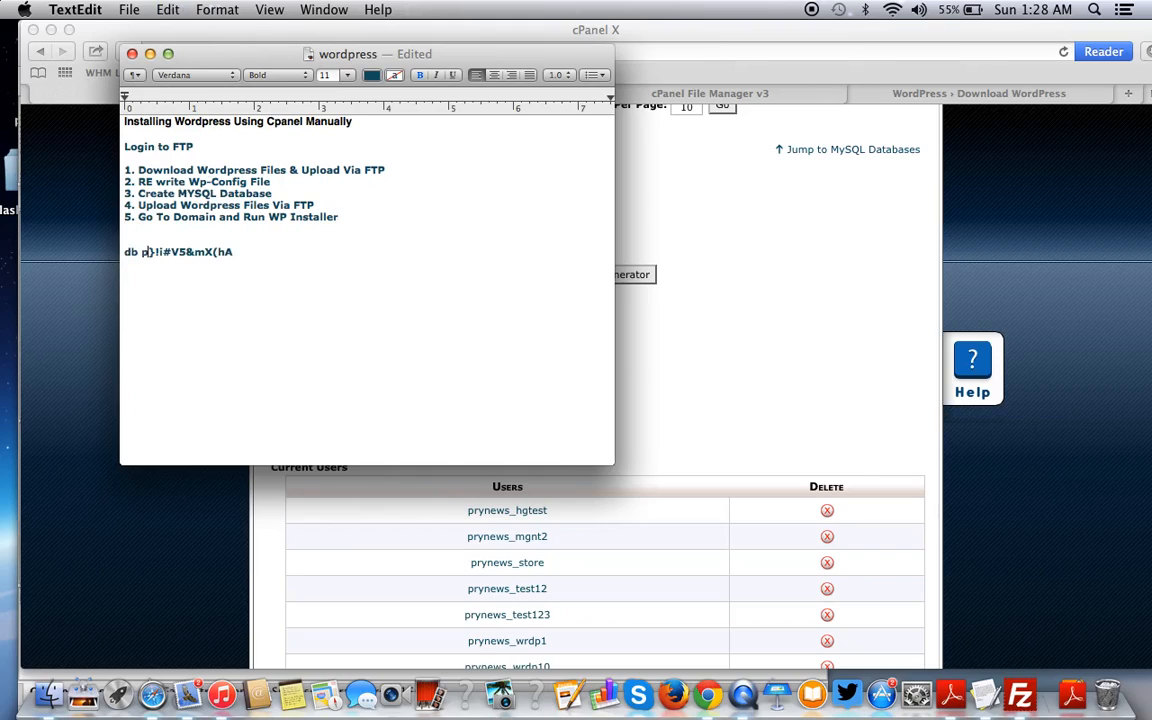
type("word")
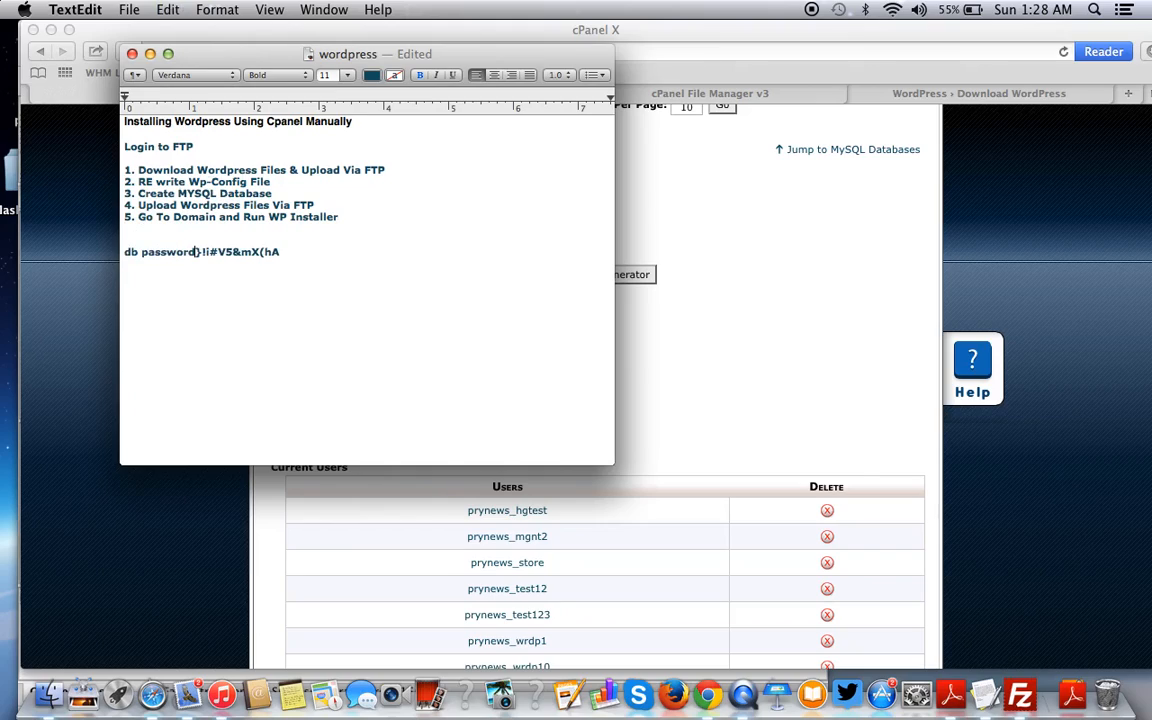
type(":")
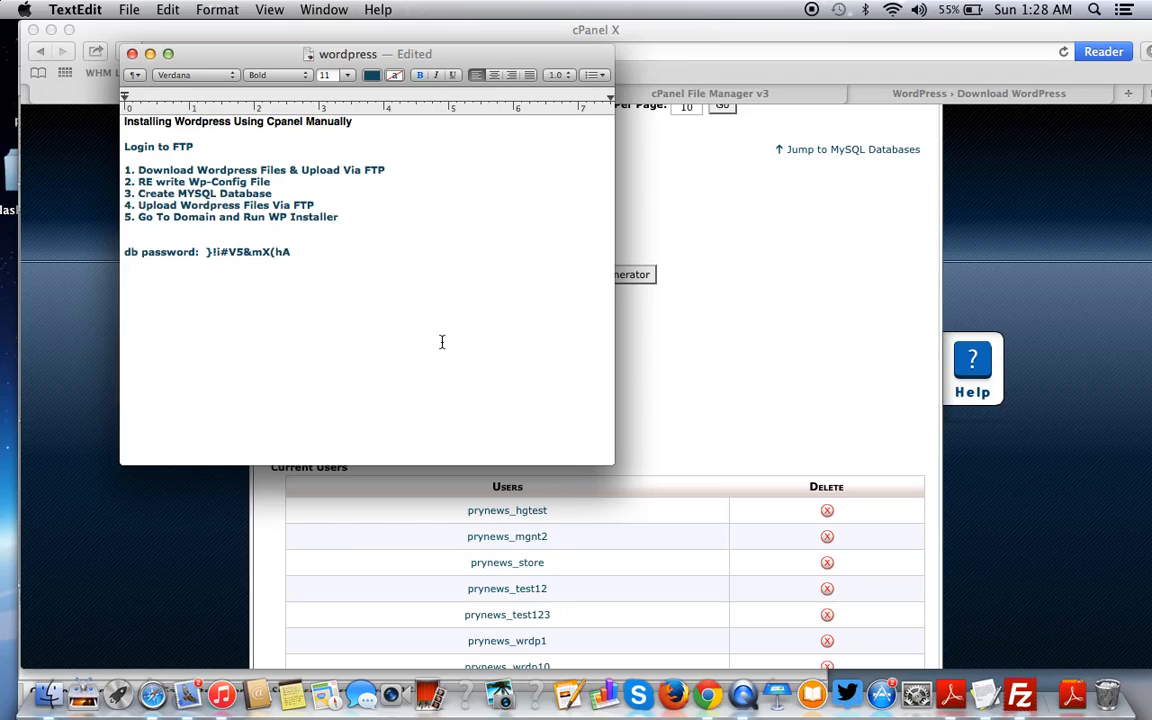
left_click(319, 254)
key("Return")
type("db username:")
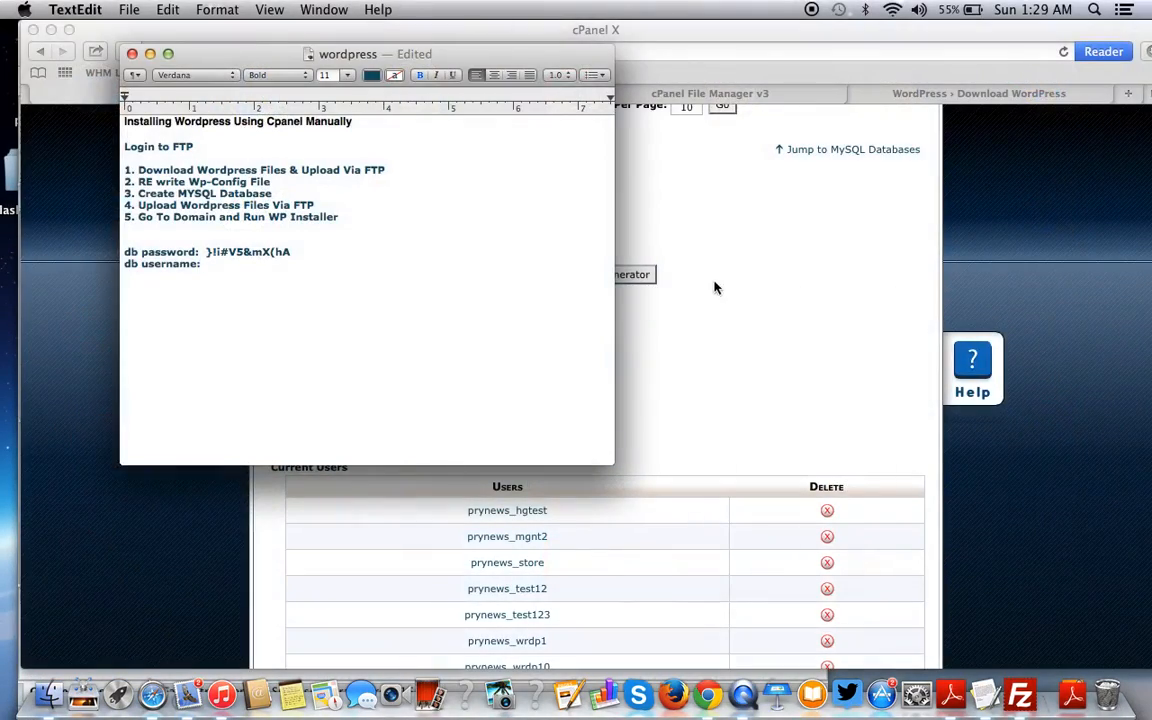
- Select and copy the prynews_electro name from the Current Databases table in cPanel
left_click(783, 320)
scroll(783, 320, "up", 10)
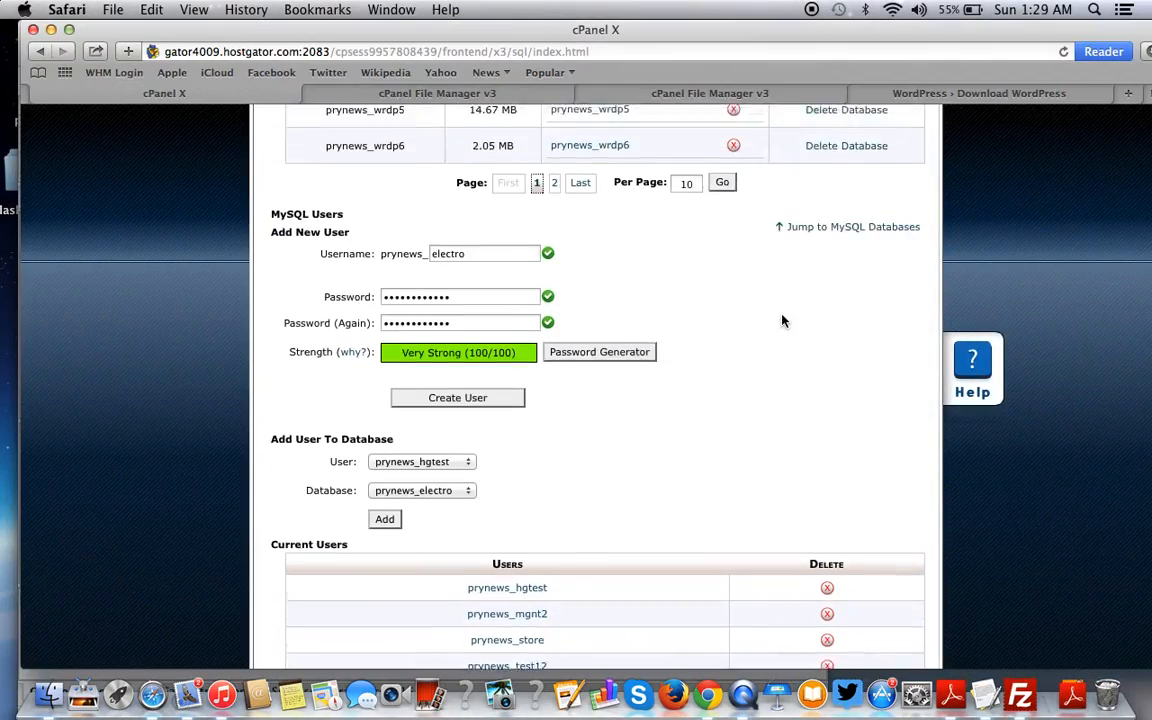
scroll(783, 322, "up", 2)
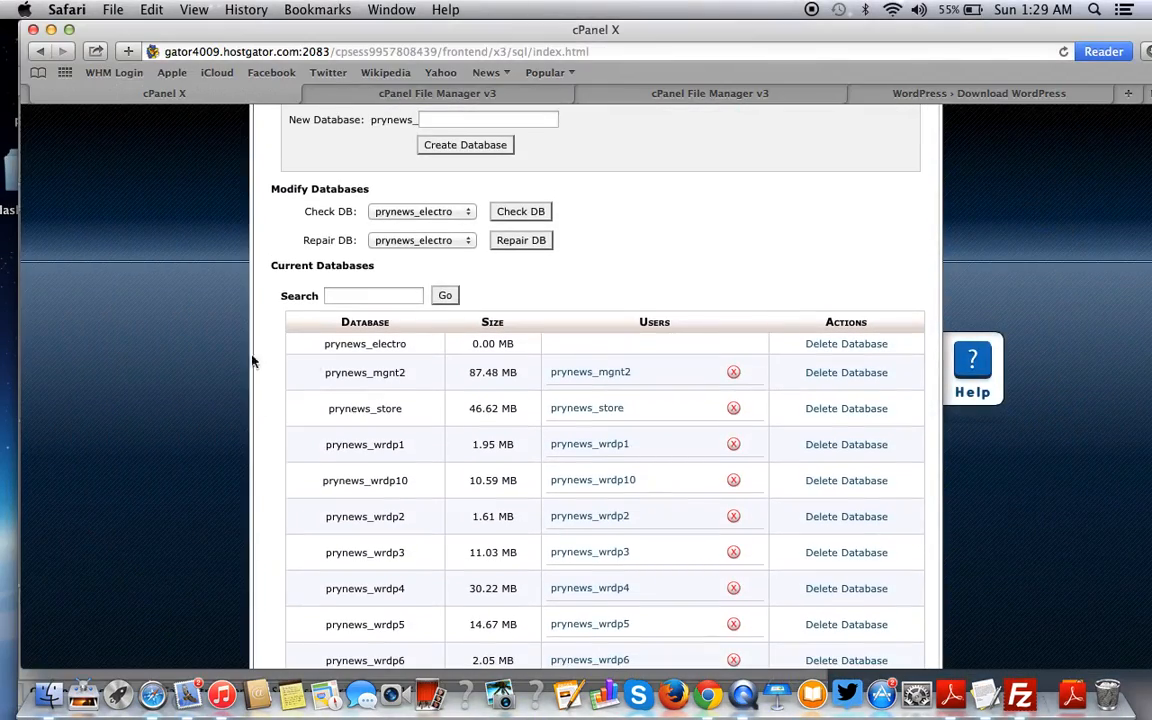
double_click(326, 344)
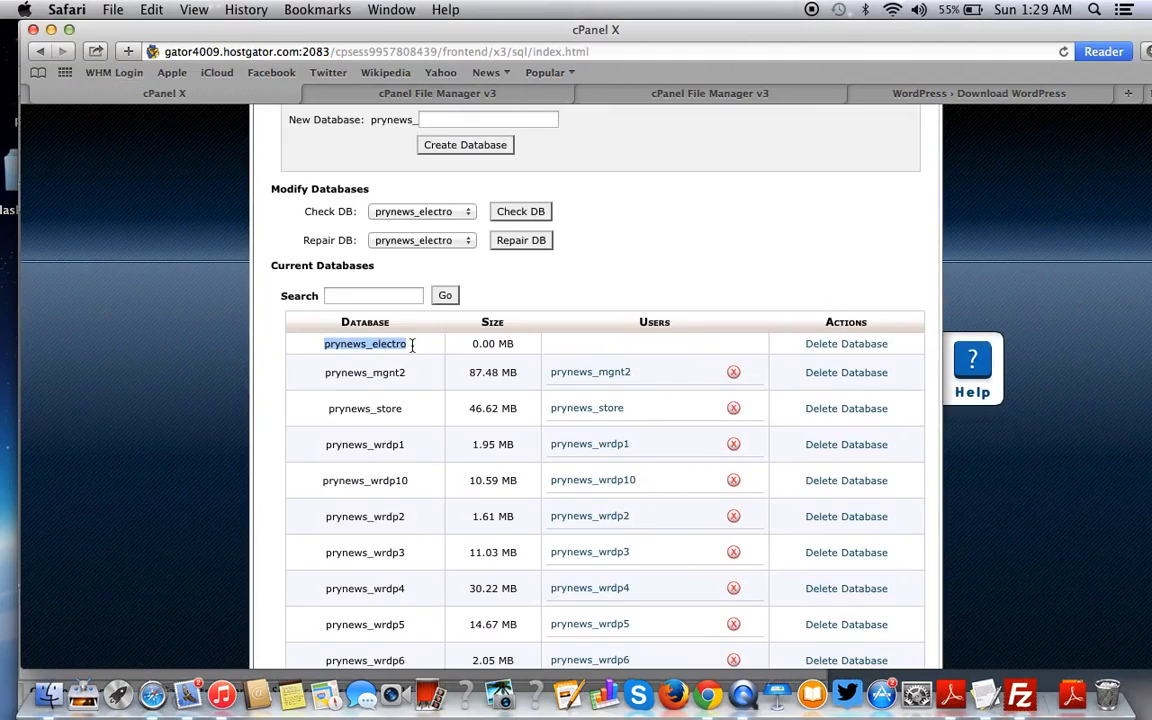
scroll(390, 344, "down", 10)
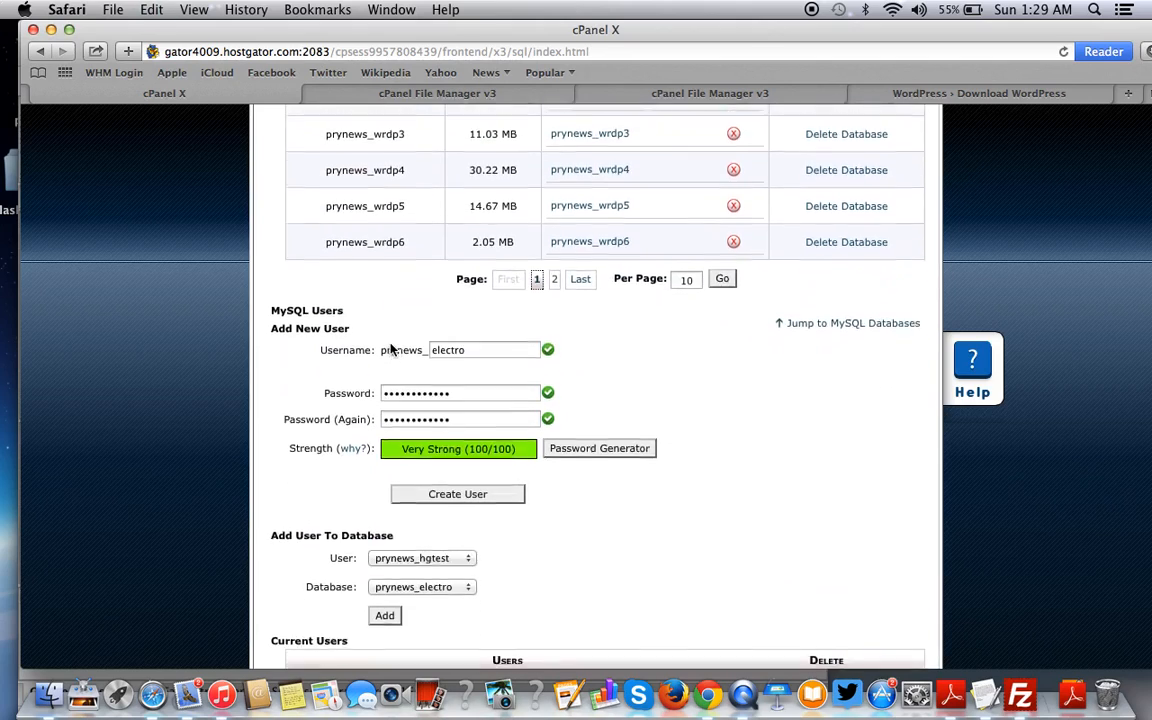
scroll(391, 348, "up", 2)
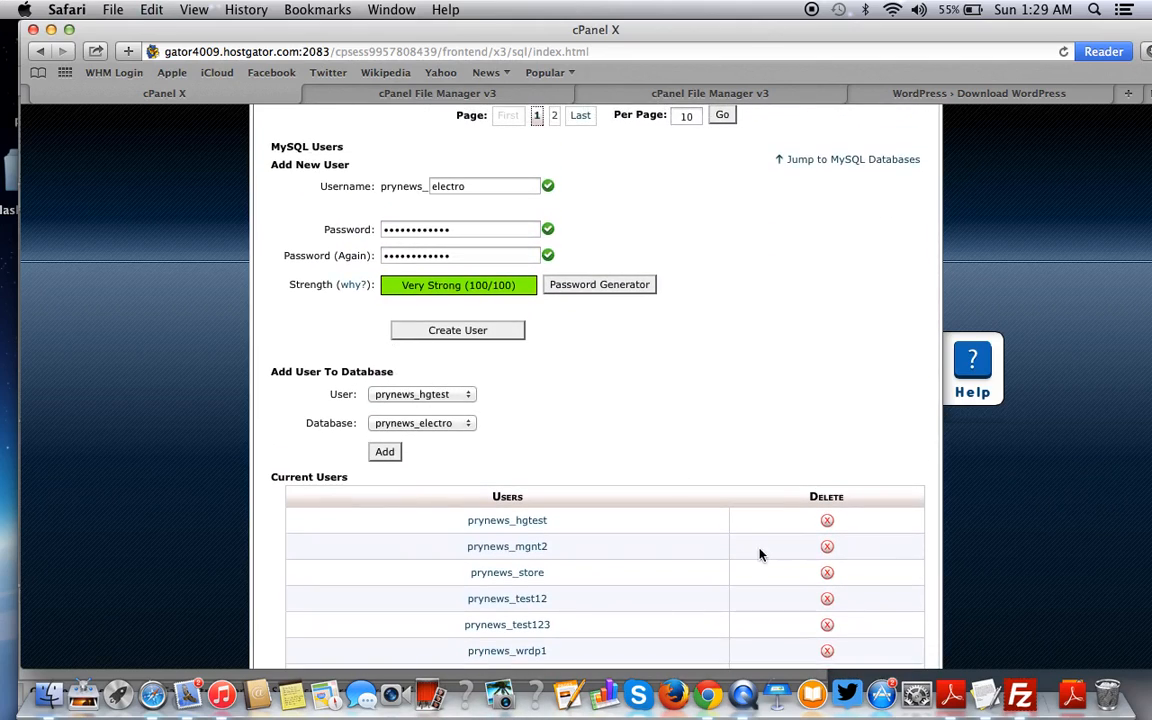
scroll(759, 553, "down", 2)
- Paste prynews_electro after the 'db username:' label in the TextEdit notes
left_click(985, 693)
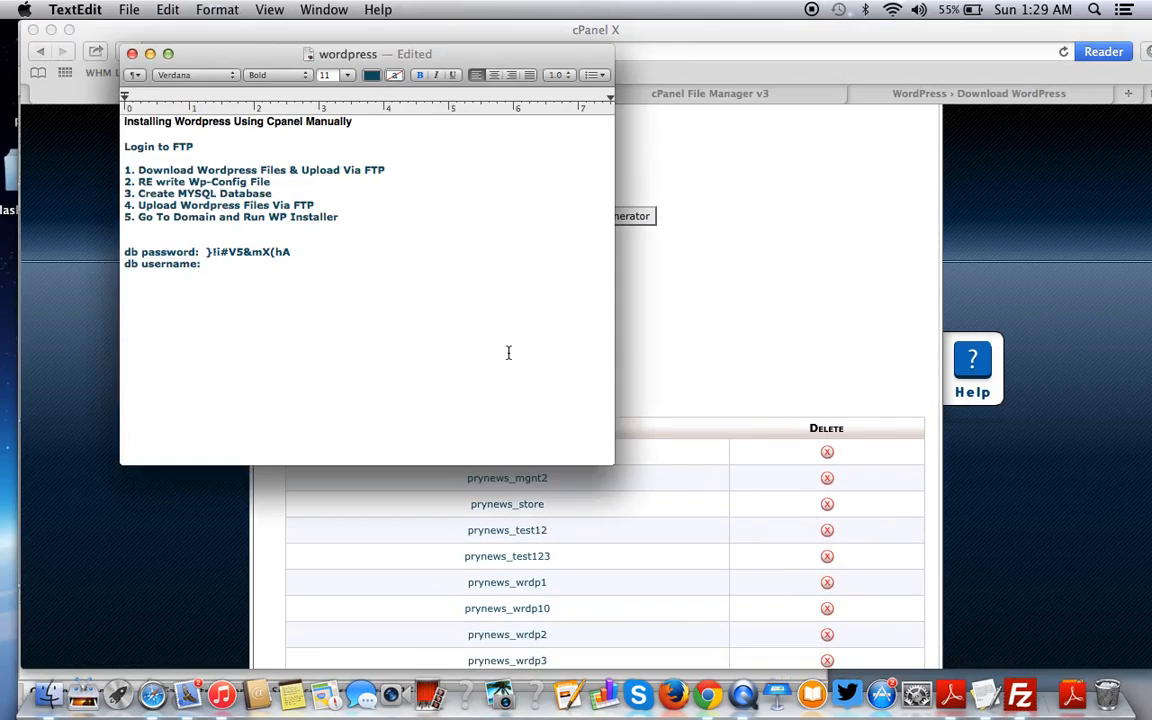
key("super+v")
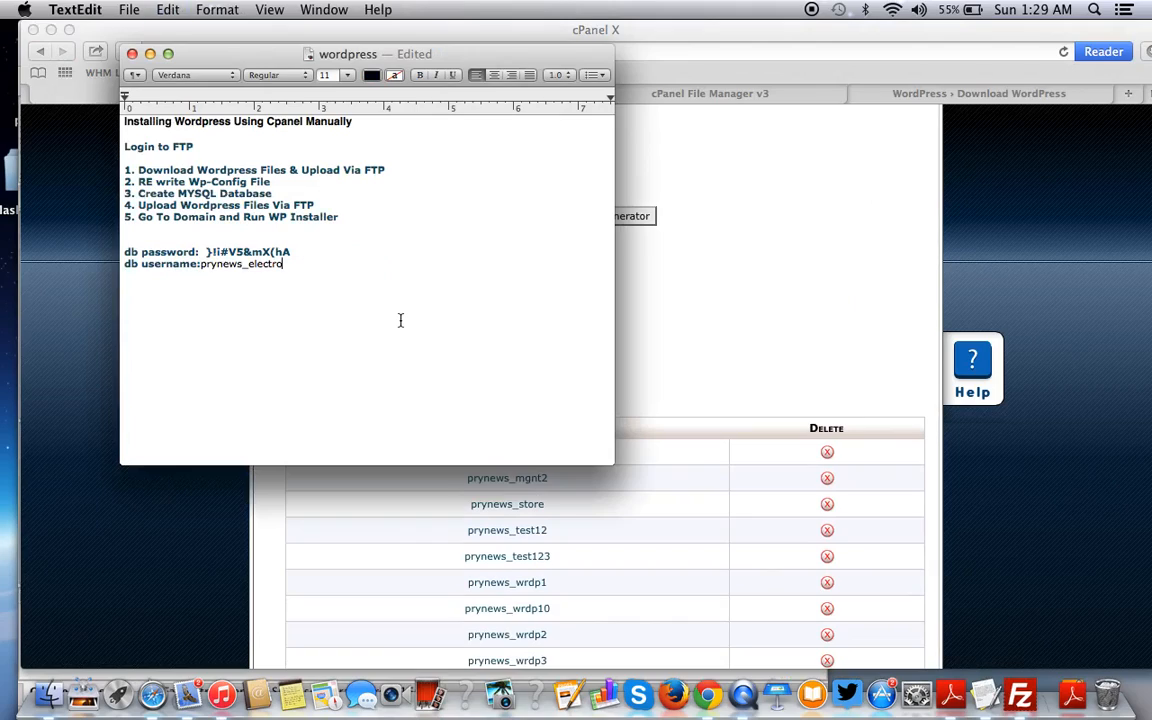
left_click(201, 263)
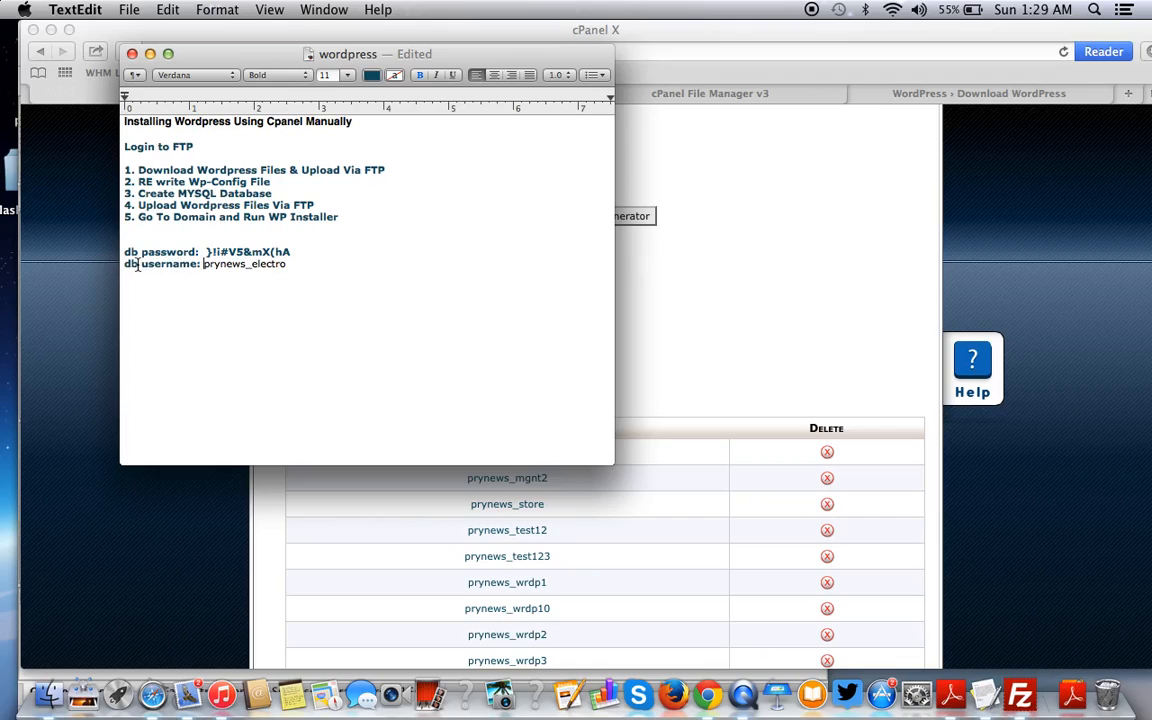
left_click(320, 265)
left_click(137, 265)
left_click(298, 265)
key("Return")
- Add a 'db name:' line with prynews_electro as its value
type("db name:")
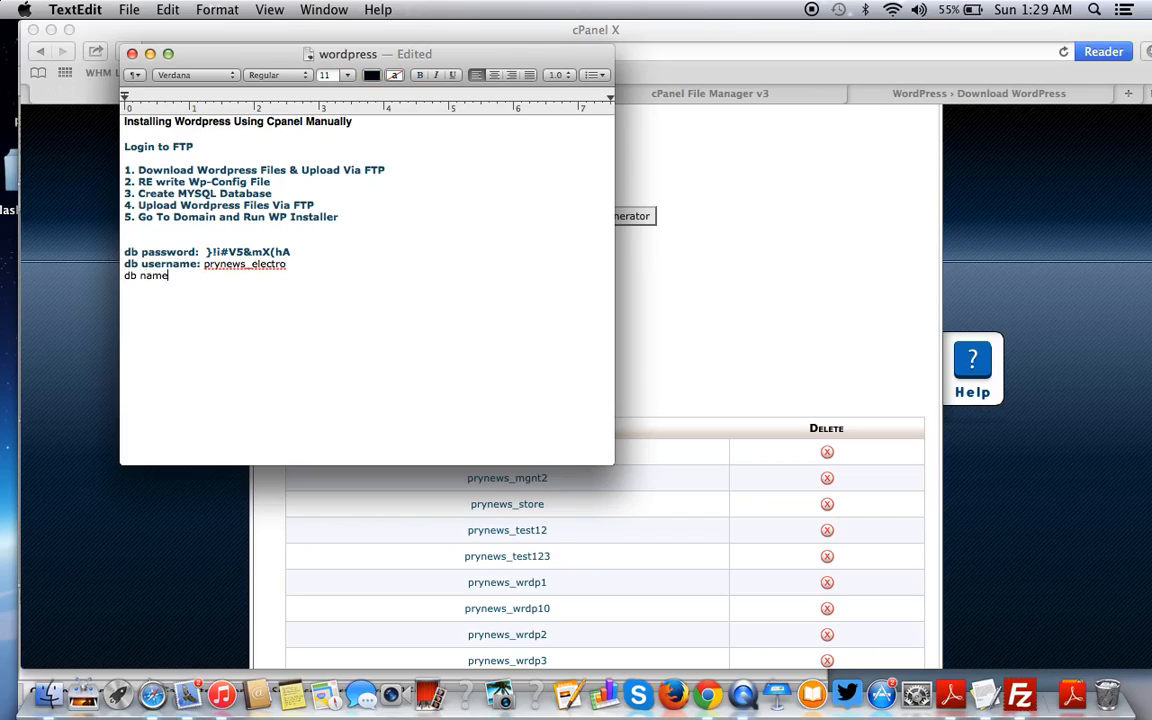
left_click_drag(204, 264, 289, 269)
left_click(289, 269)
double_click(264, 264)
key("super+c")
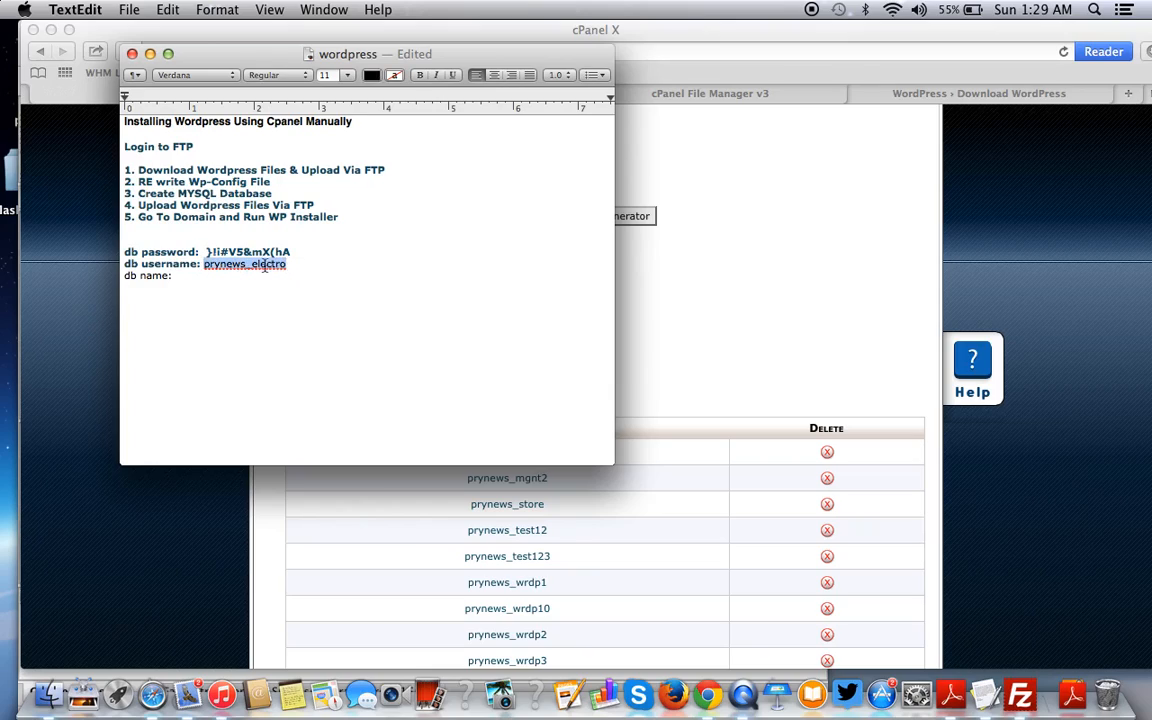
left_click(196, 279)
key("super+v")
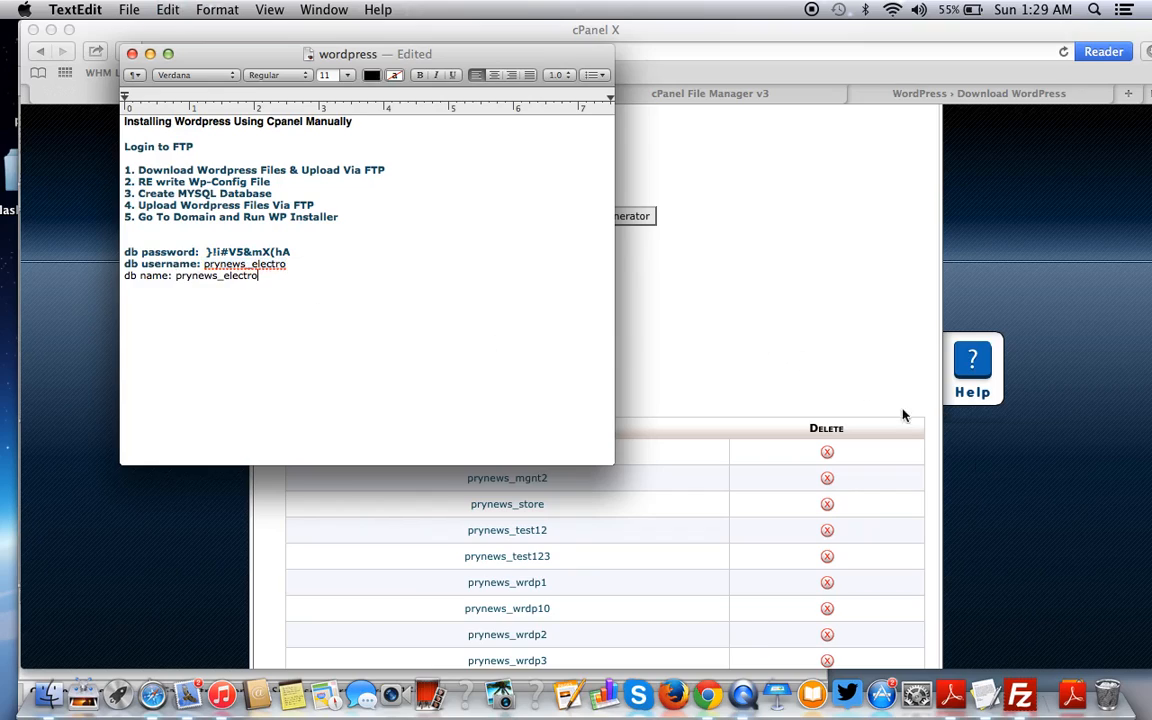
left_click(1080, 540)
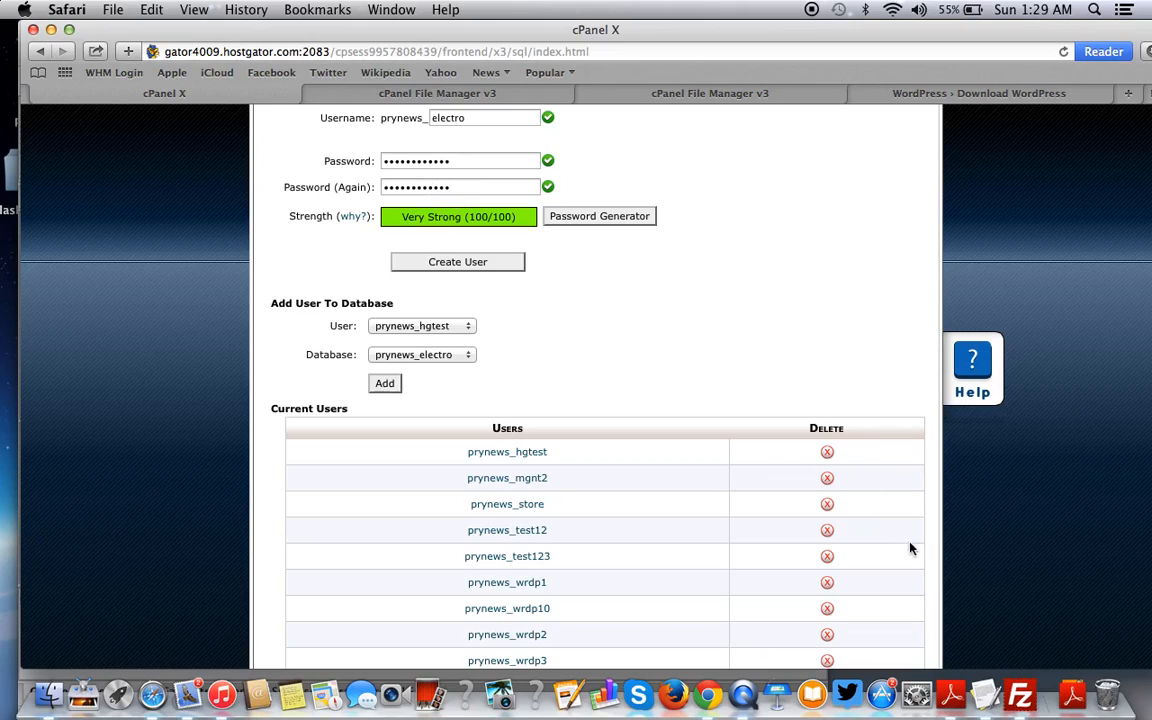
- Create MySQL user prynews_electro with the generated password and go back to MySQL Databases
left_click(417, 264)
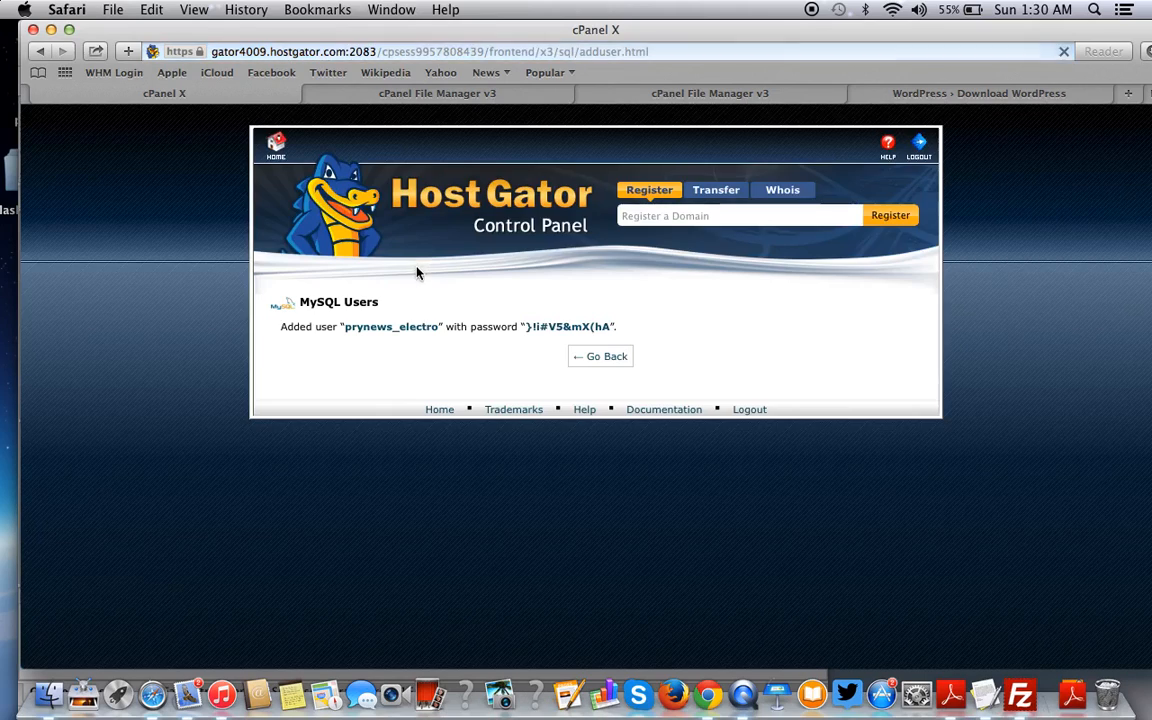
left_click(597, 357)
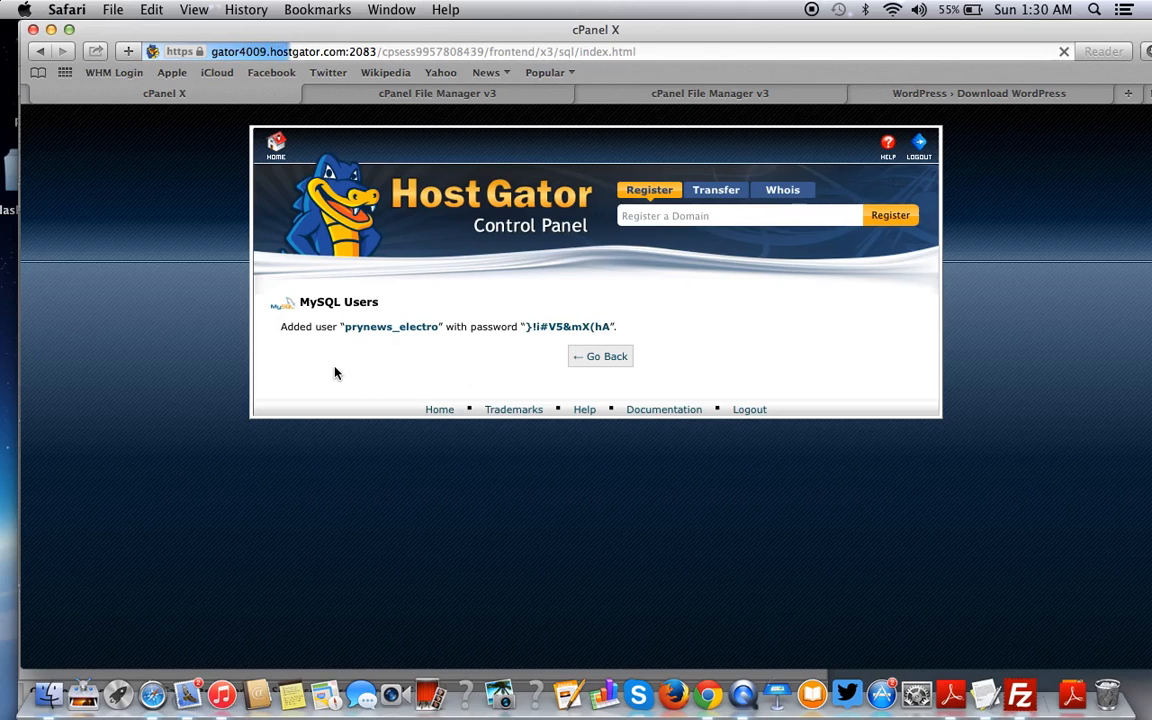
scroll(754, 410, "down", 10)
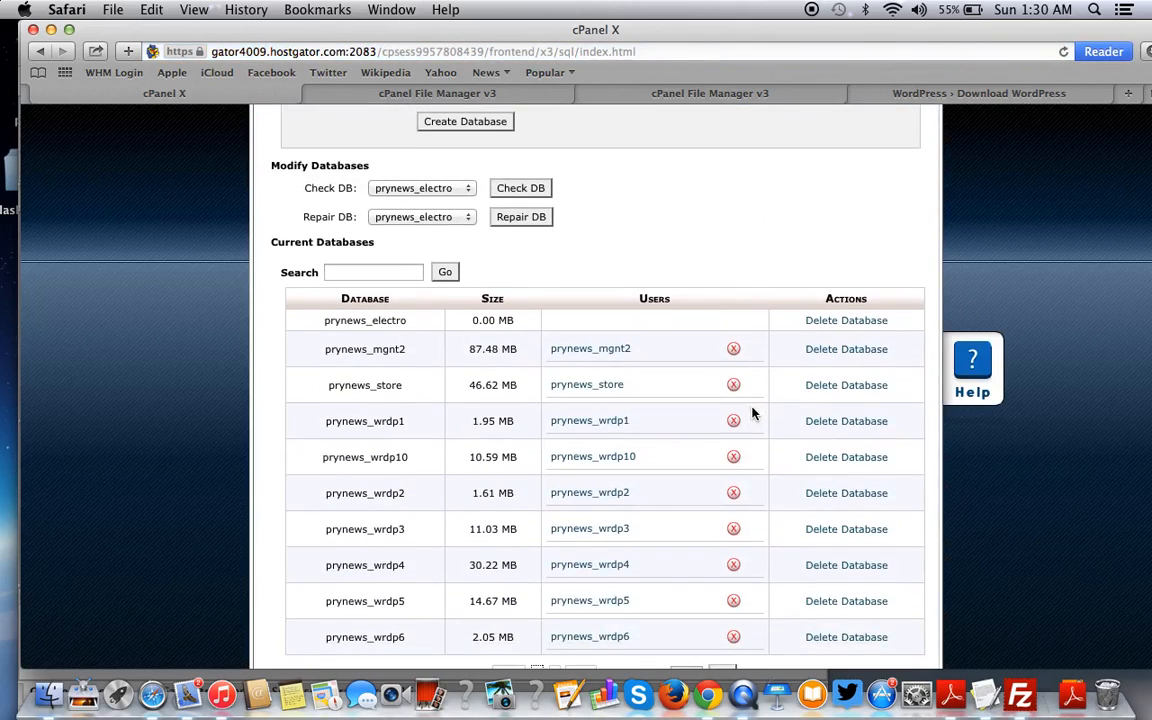
- Add user prynews_electro to the prynews_electro database
scroll(754, 412, "down", 7)
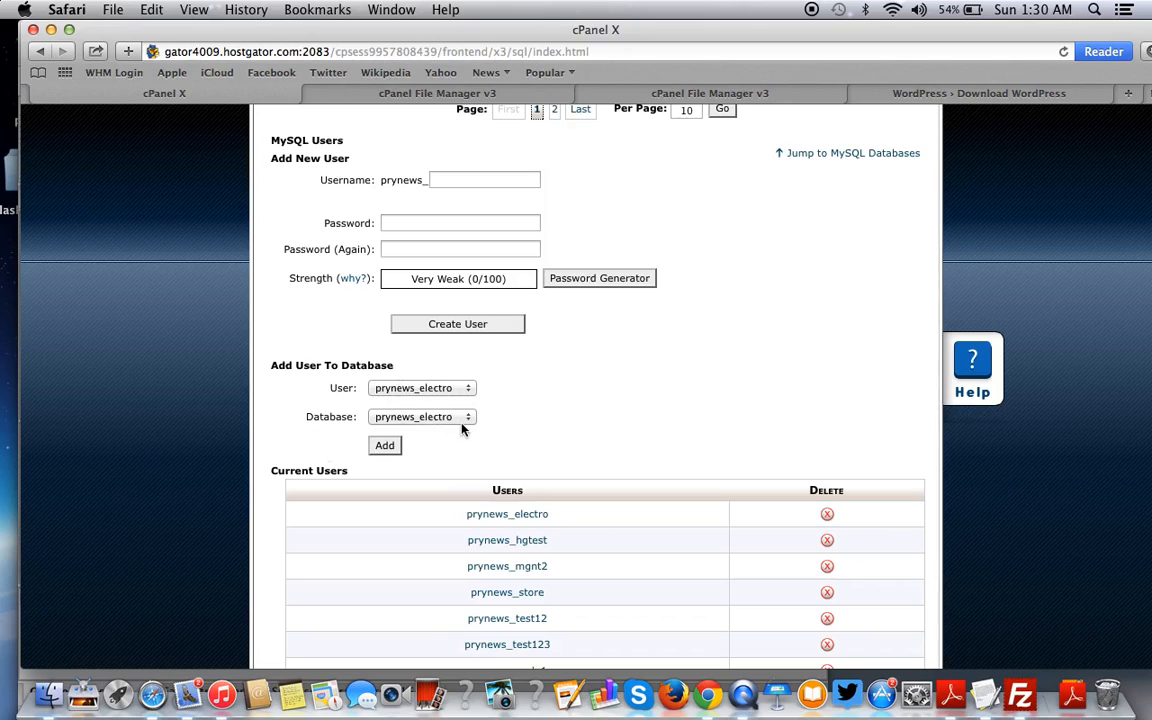
scroll(434, 266, "up", 5)
scroll(434, 266, "up", 4)
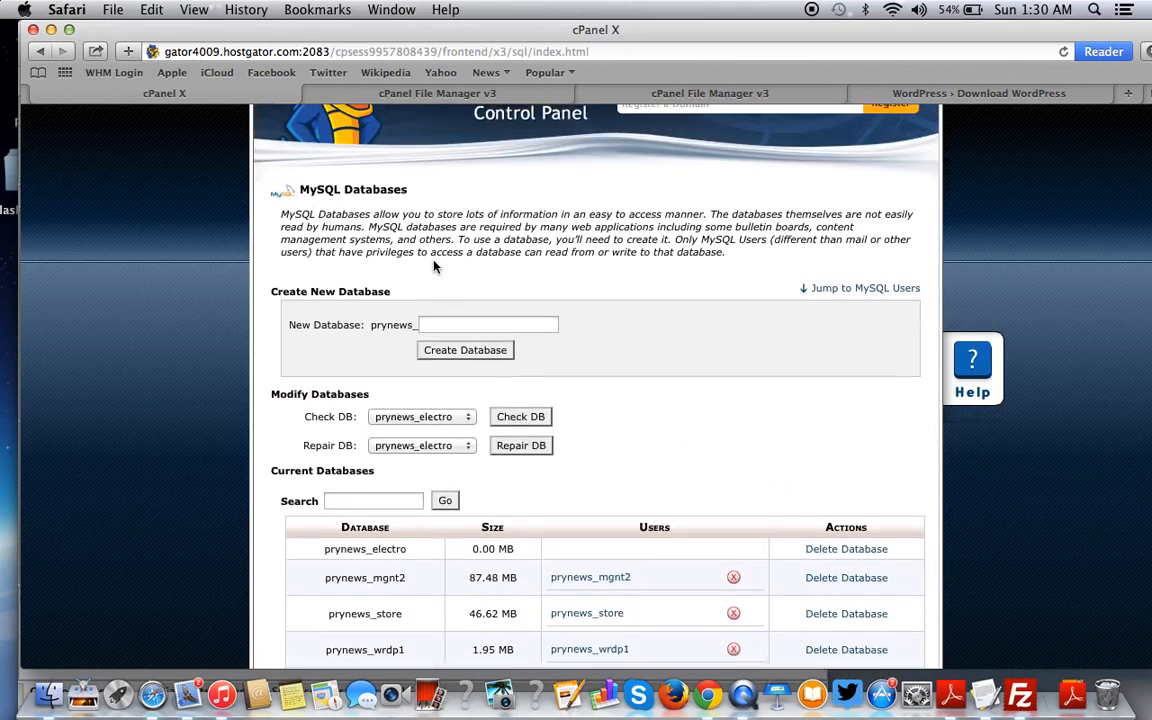
scroll(434, 266, "down", 6)
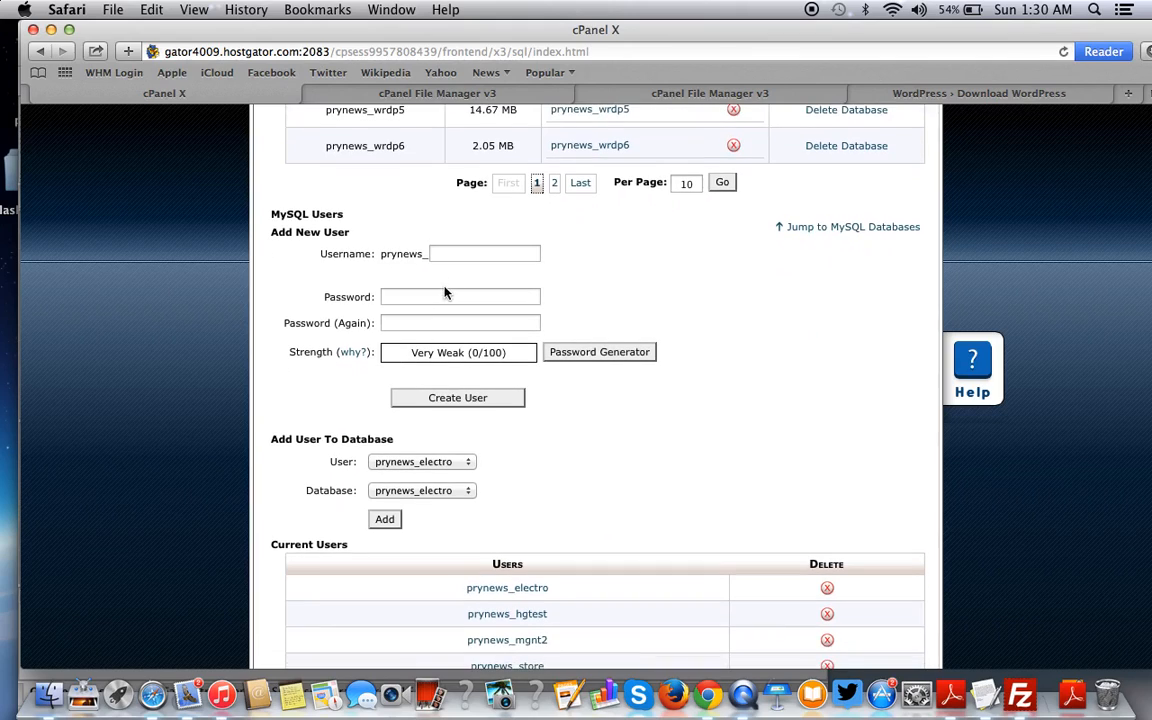
scroll(445, 292, "up", 10)
scroll(444, 300, "down", 10)
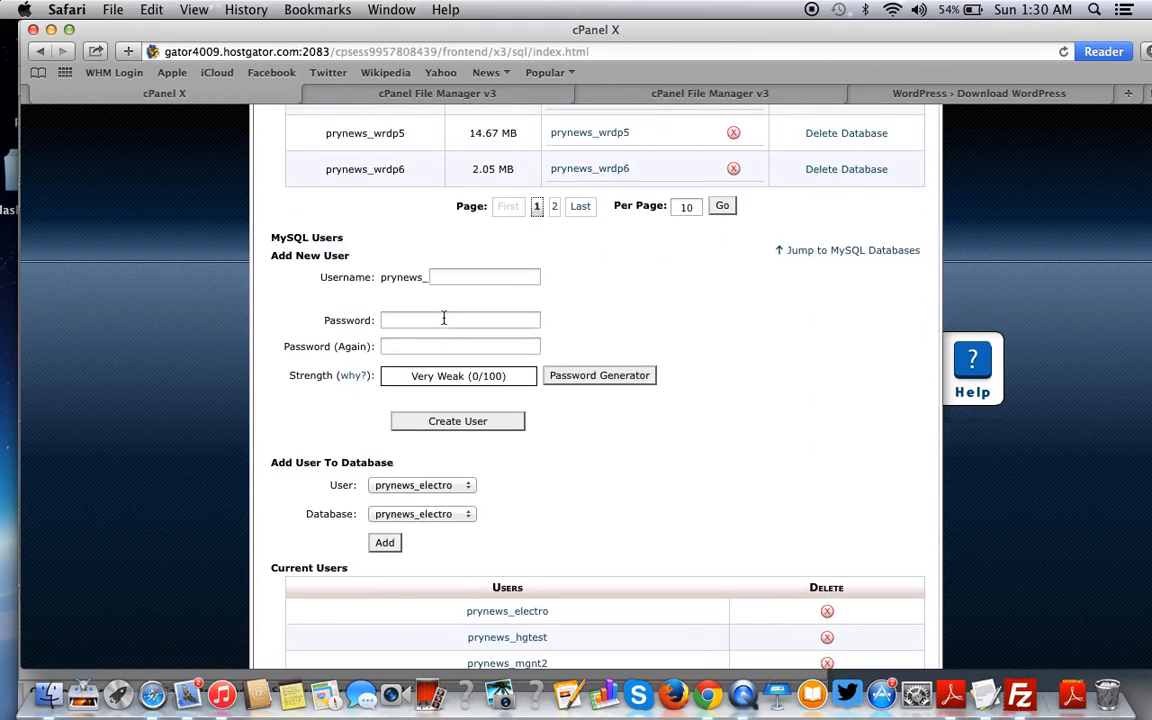
scroll(444, 318, "down", 5)
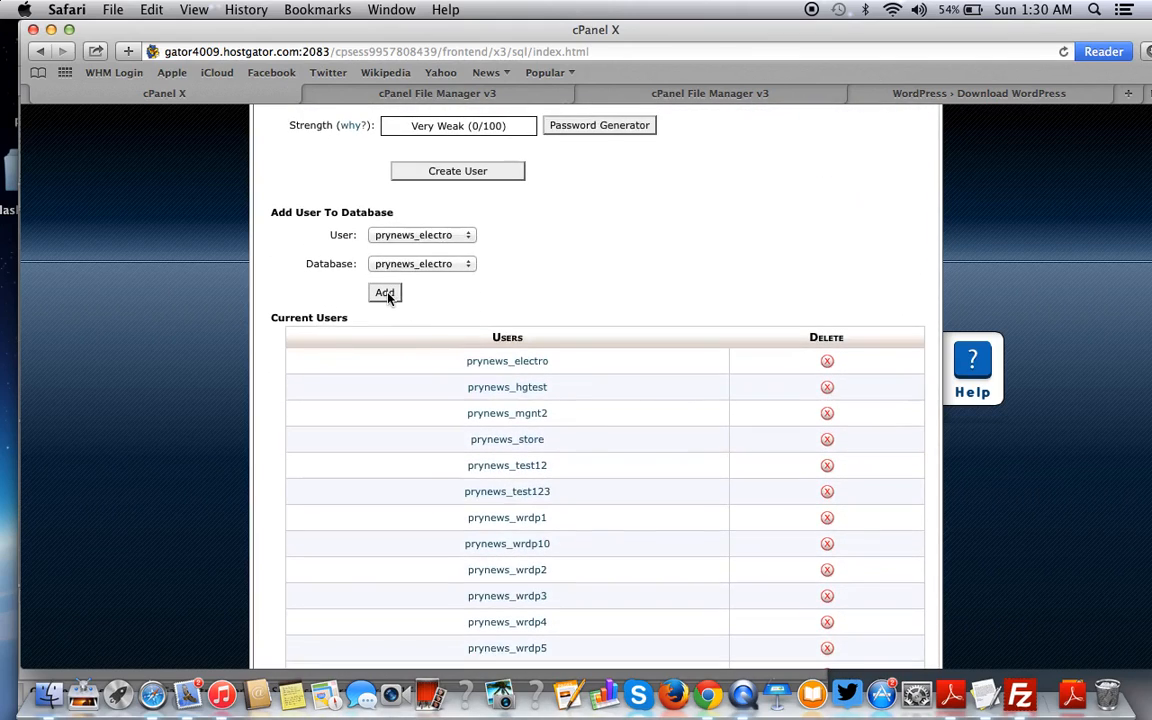
left_click(386, 293)
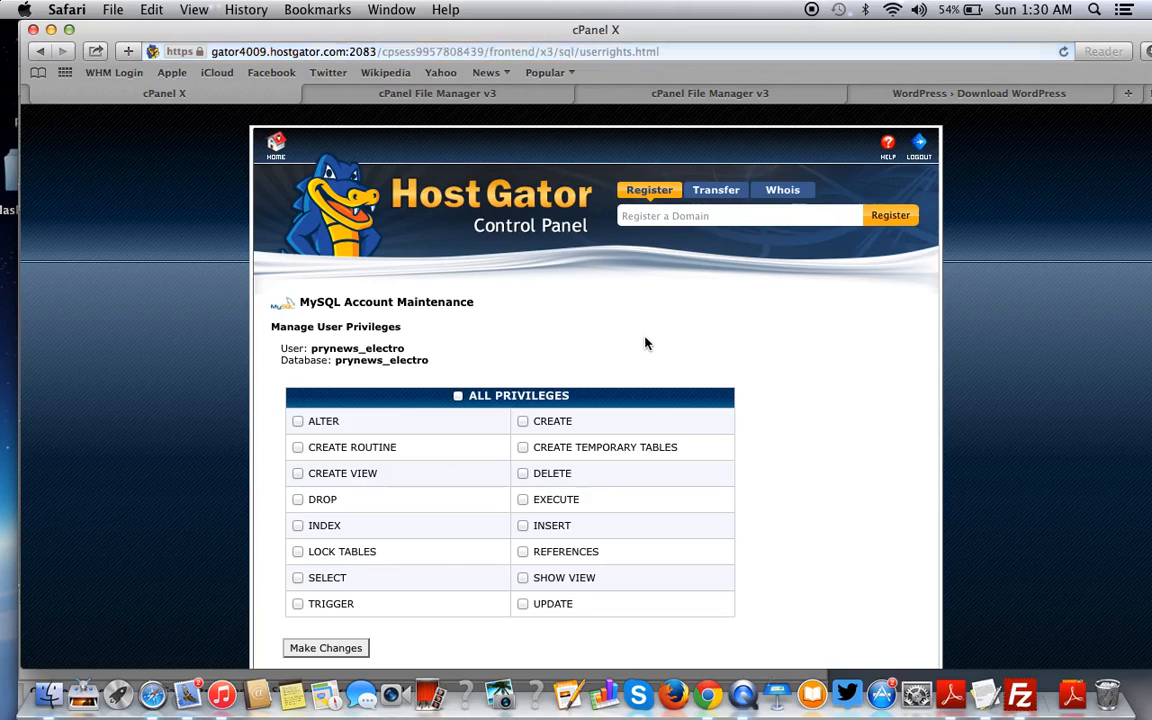
- Grant ALL PRIVILEGES, save the changes, and return to MySQL Databases
left_click(458, 396)
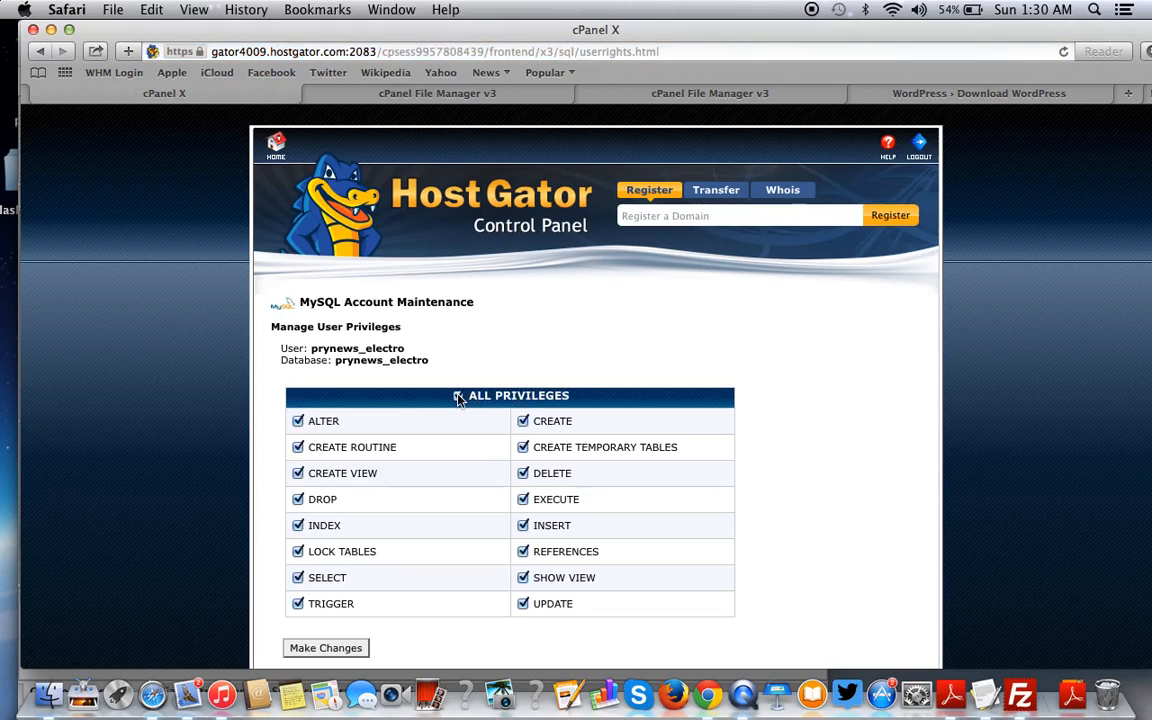
scroll(458, 397, "down", 2)
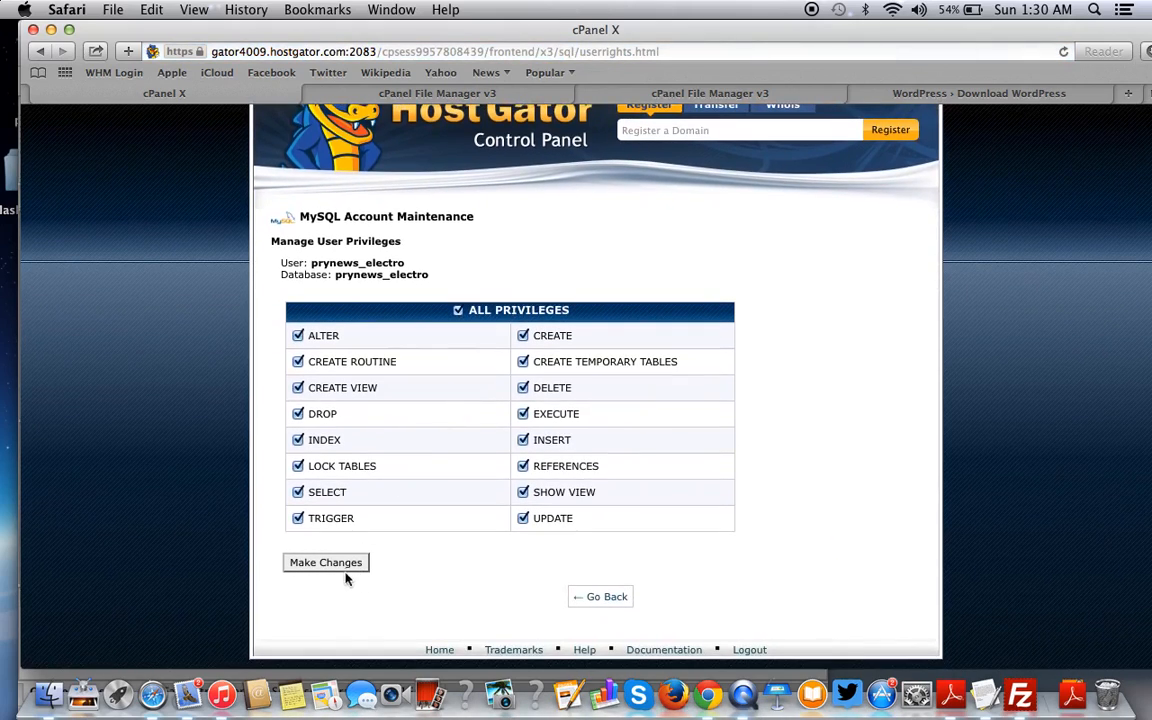
left_click(340, 564)
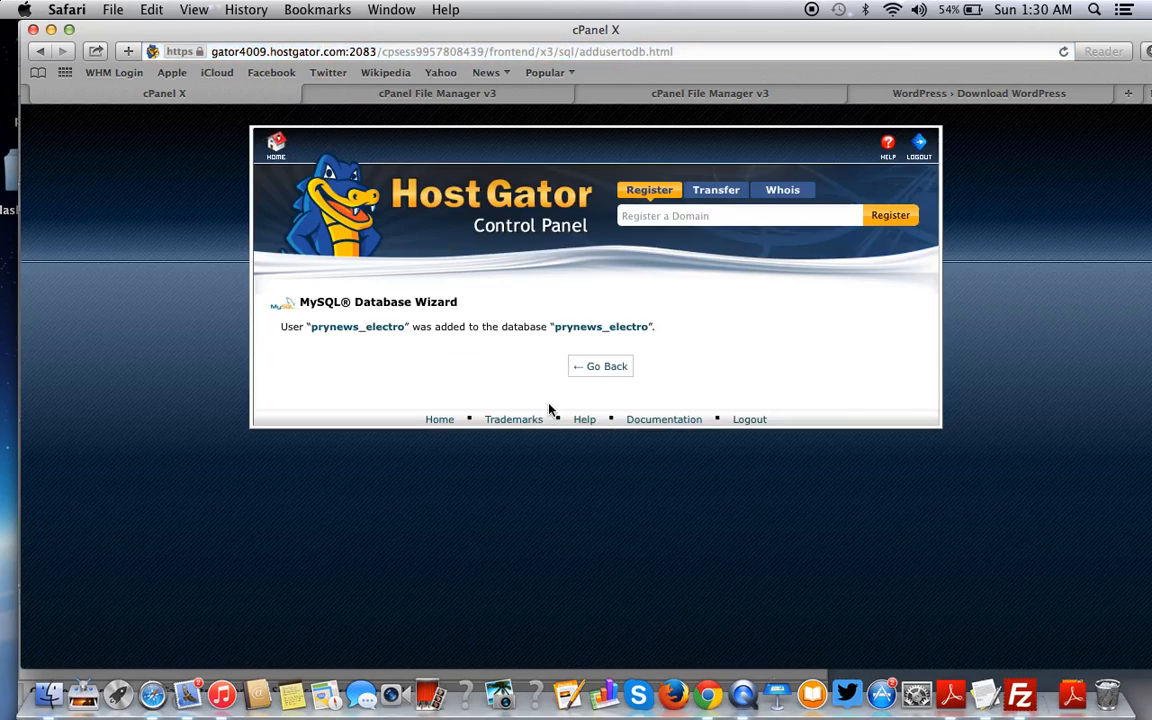
left_click(604, 367)
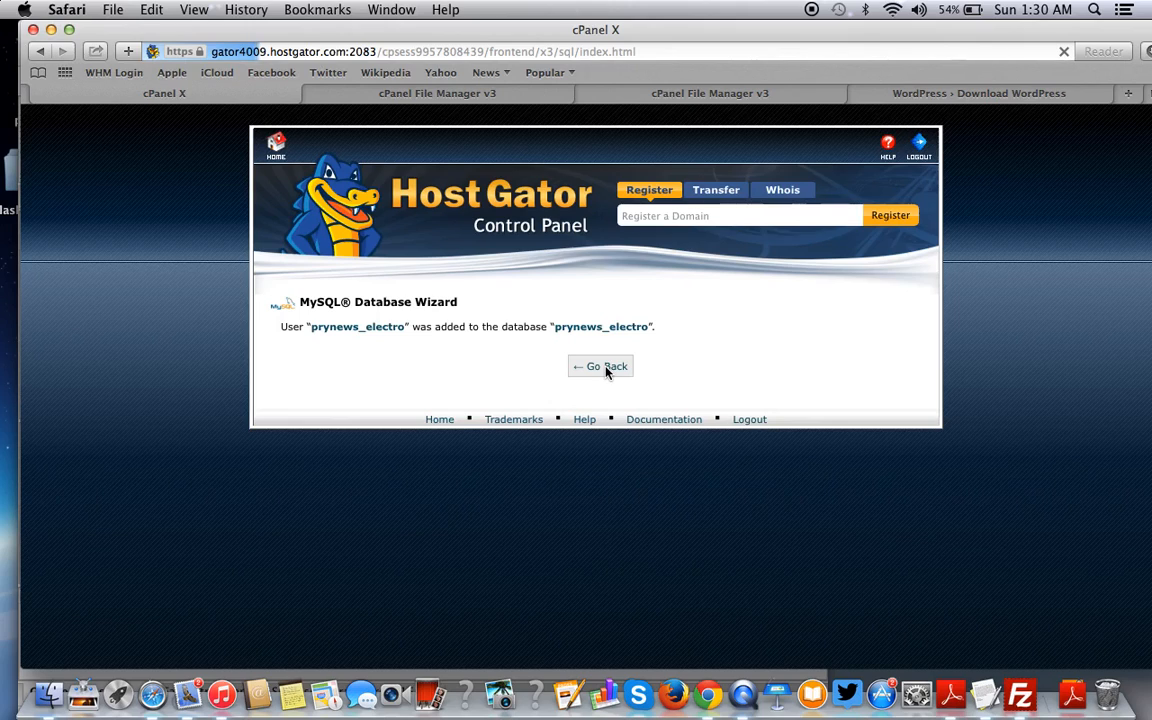
scroll(605, 373, "down", 10)
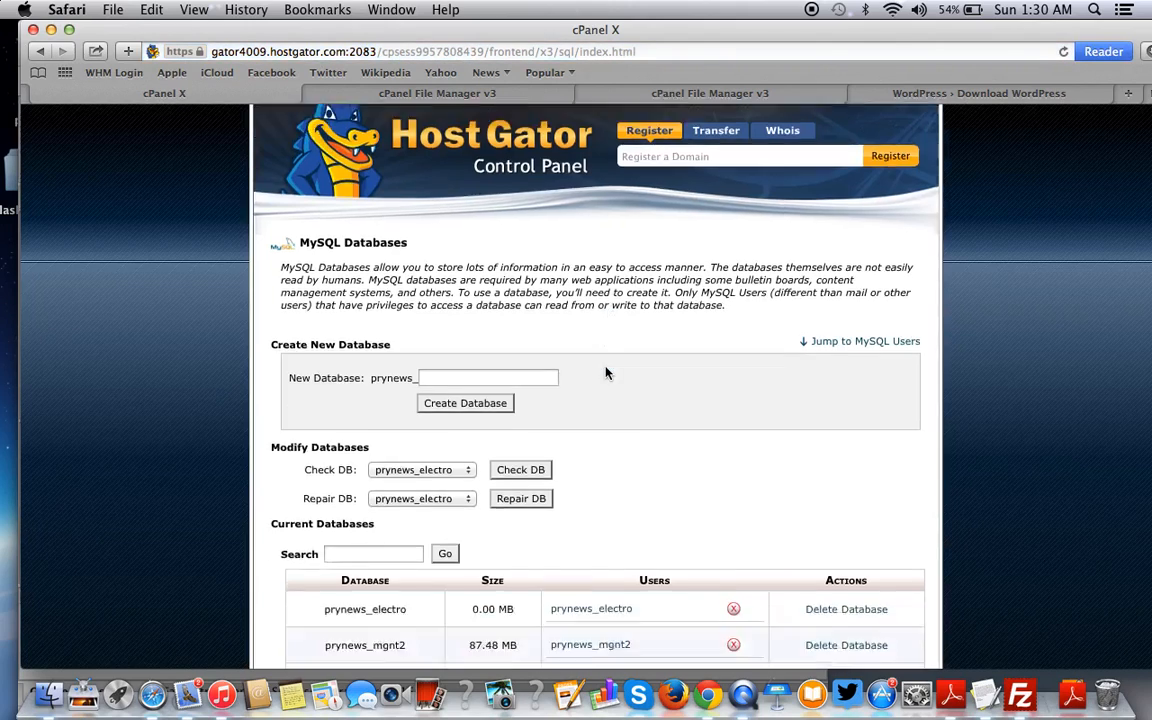
- Check the MySQL Databases page showing user prynews_electro assigned to the prynews_electro database
scroll(605, 373, "down", 8)
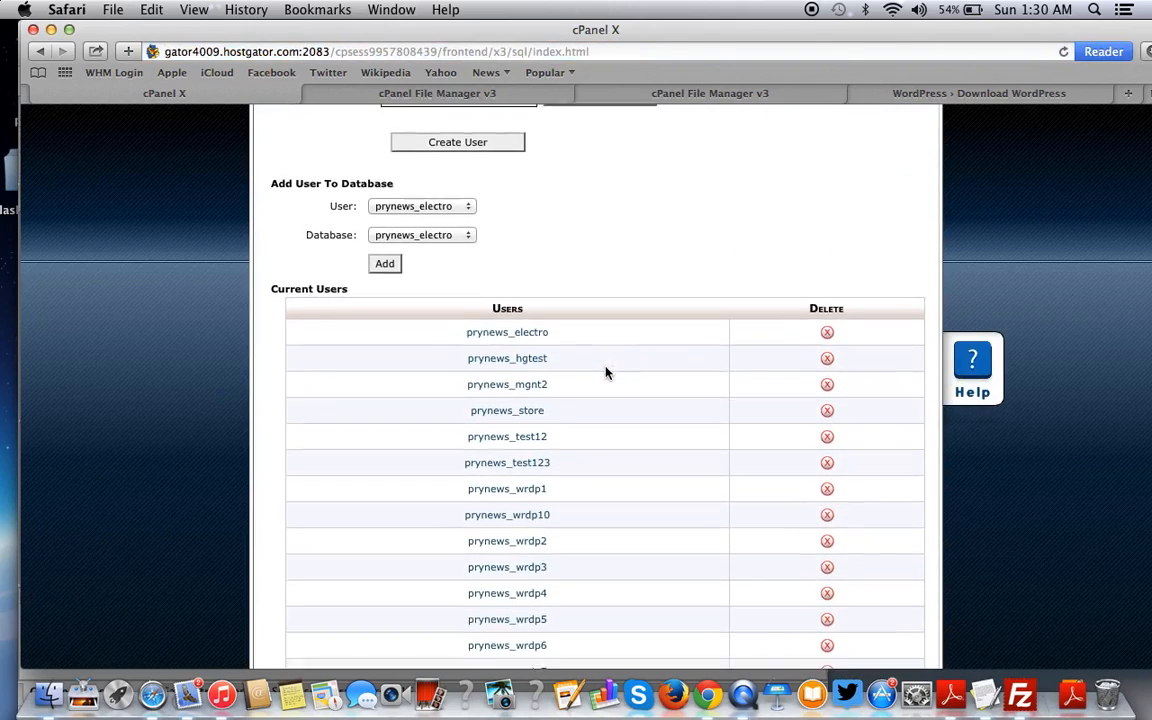
left_click(985, 693)
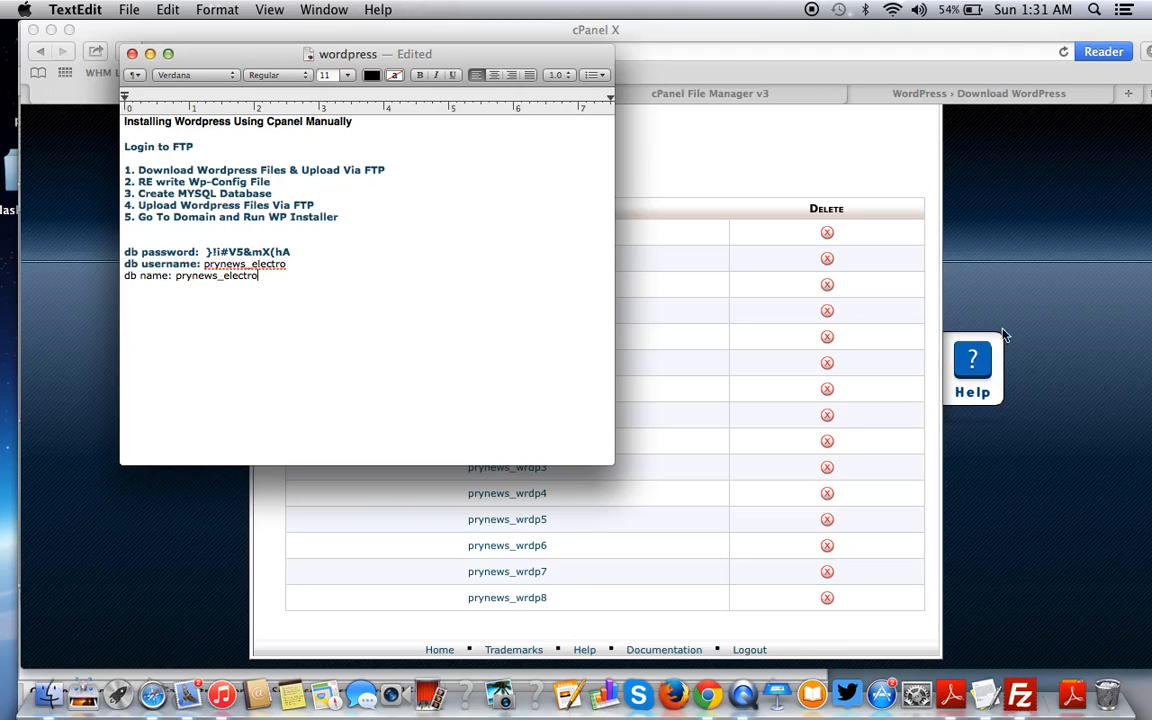
left_click(875, 253)
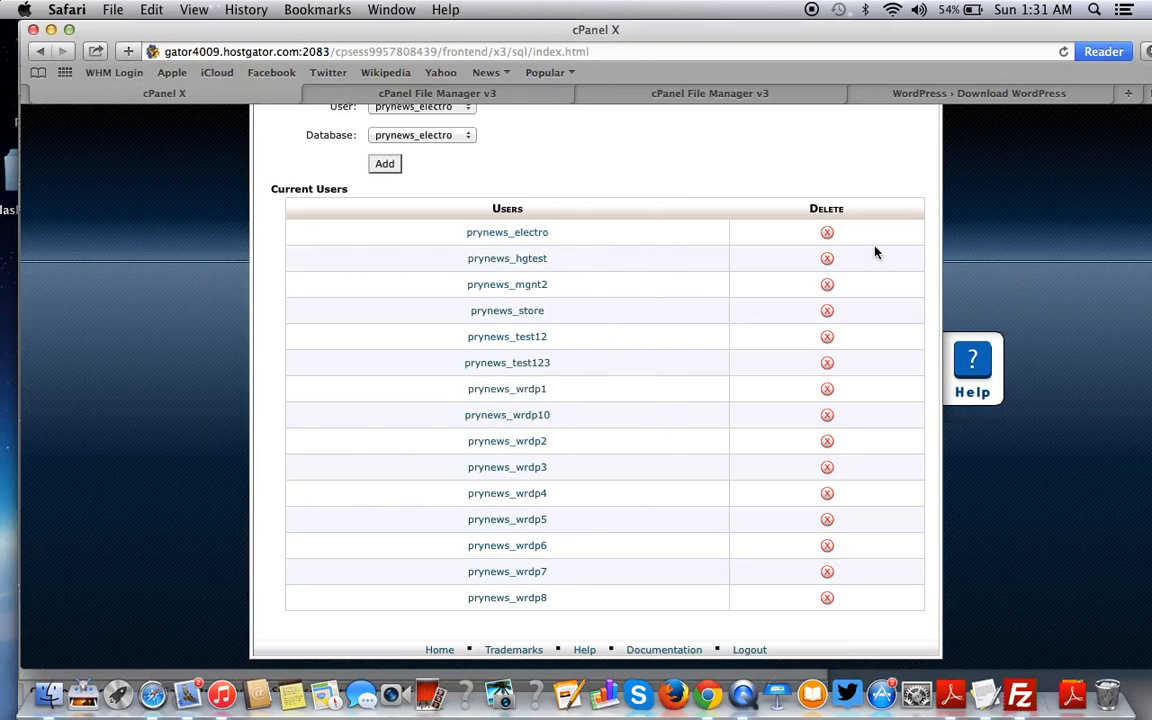
left_click(665, 95)
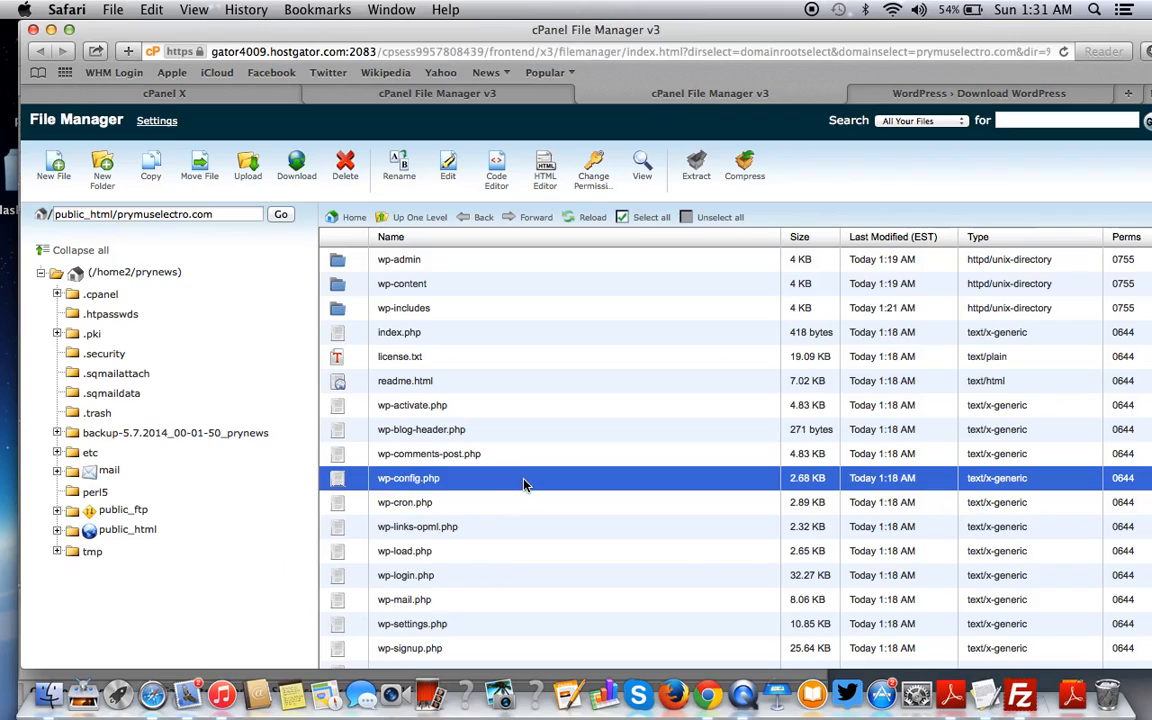
left_click(420, 217)
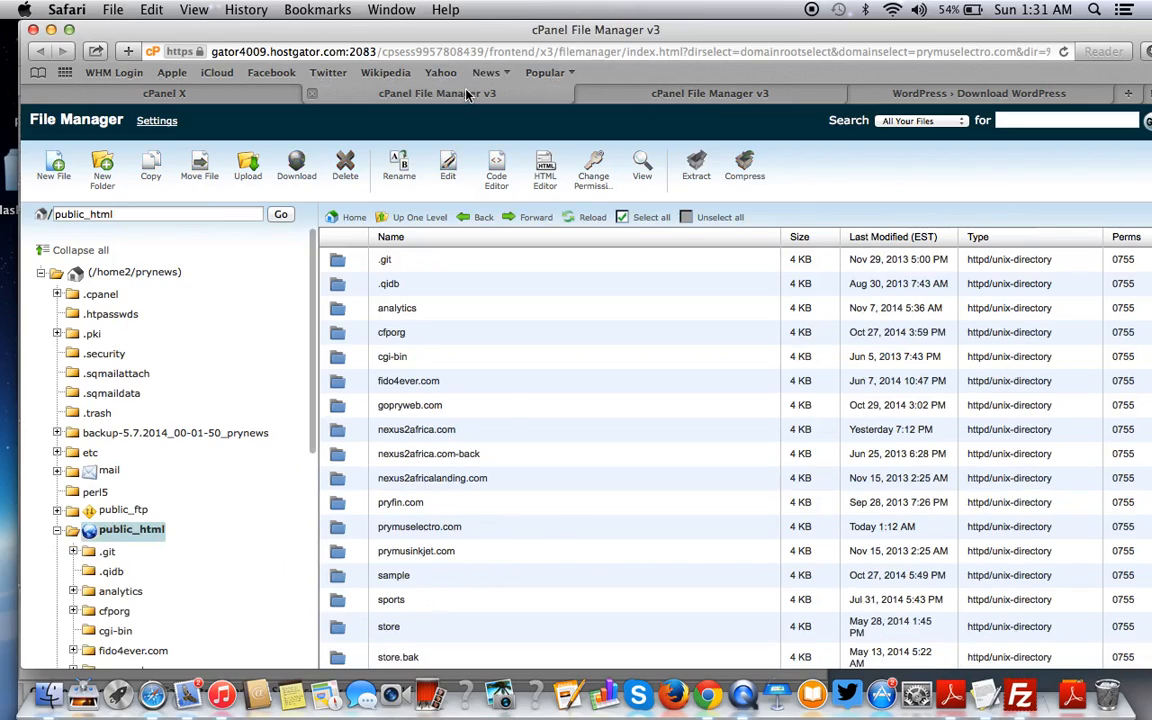
left_click(164, 93)
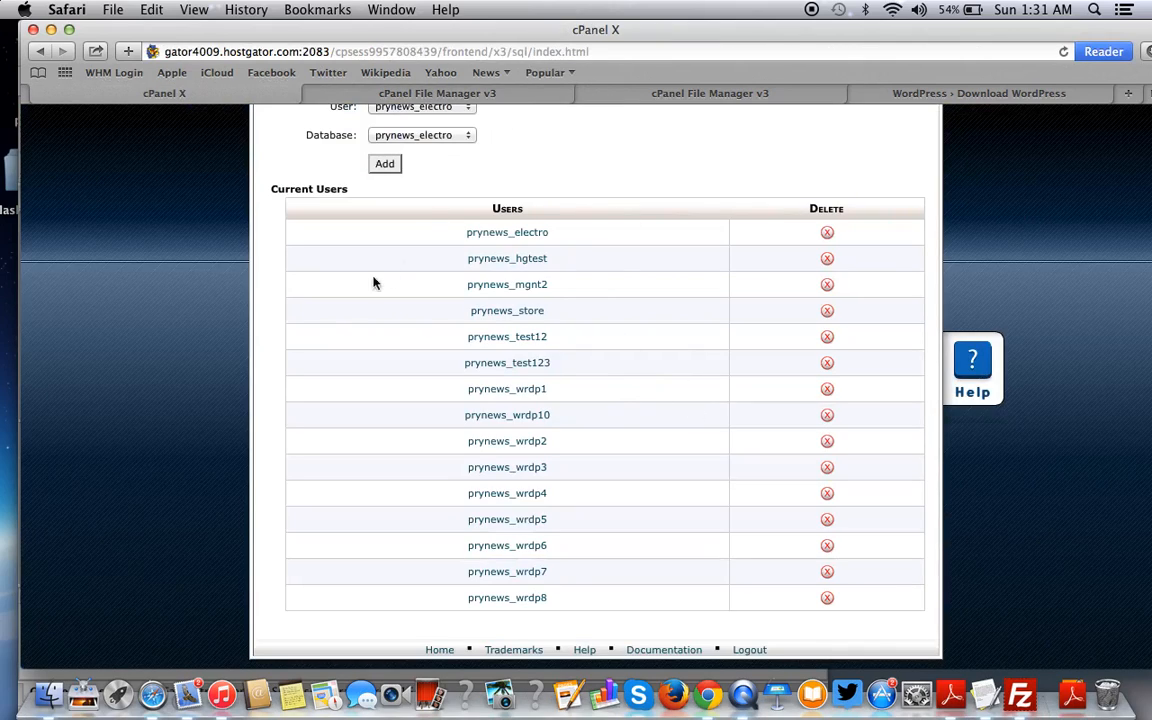
scroll(374, 283, "up", 15)
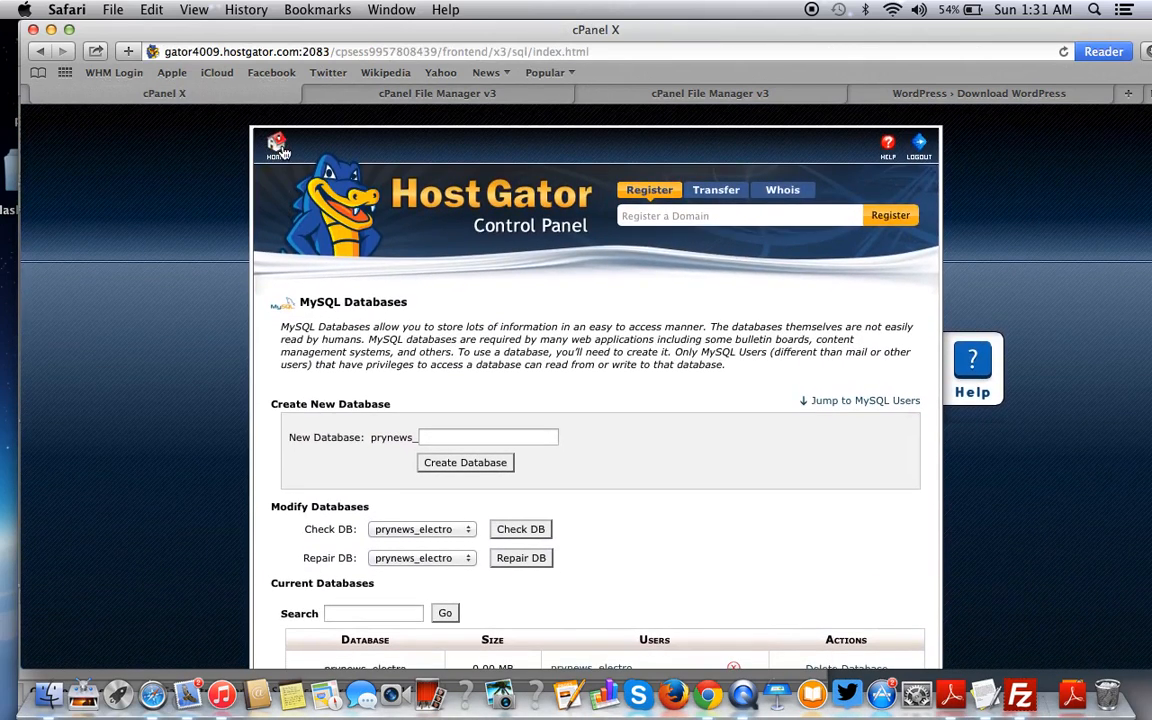
- Open File Manager at prymuselectro.com's document root and bring up wp-config.php's actions menu
left_click(280, 148)
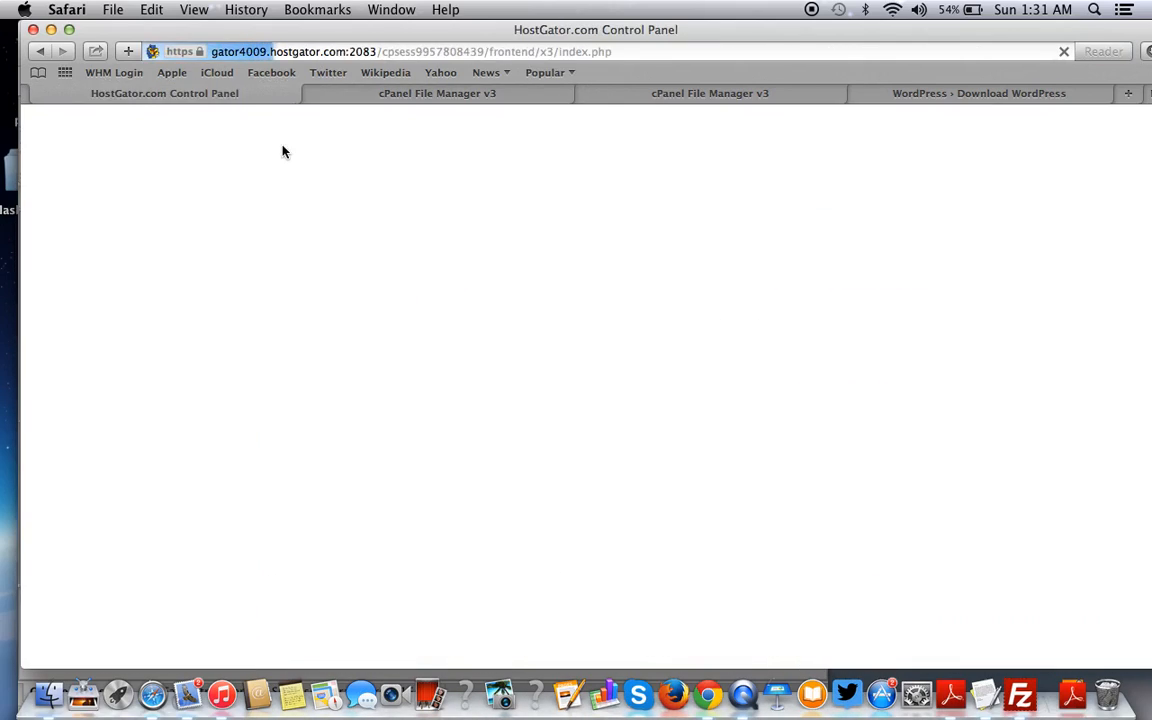
scroll(551, 437, "down", 10)
scroll(551, 437, "down", 3)
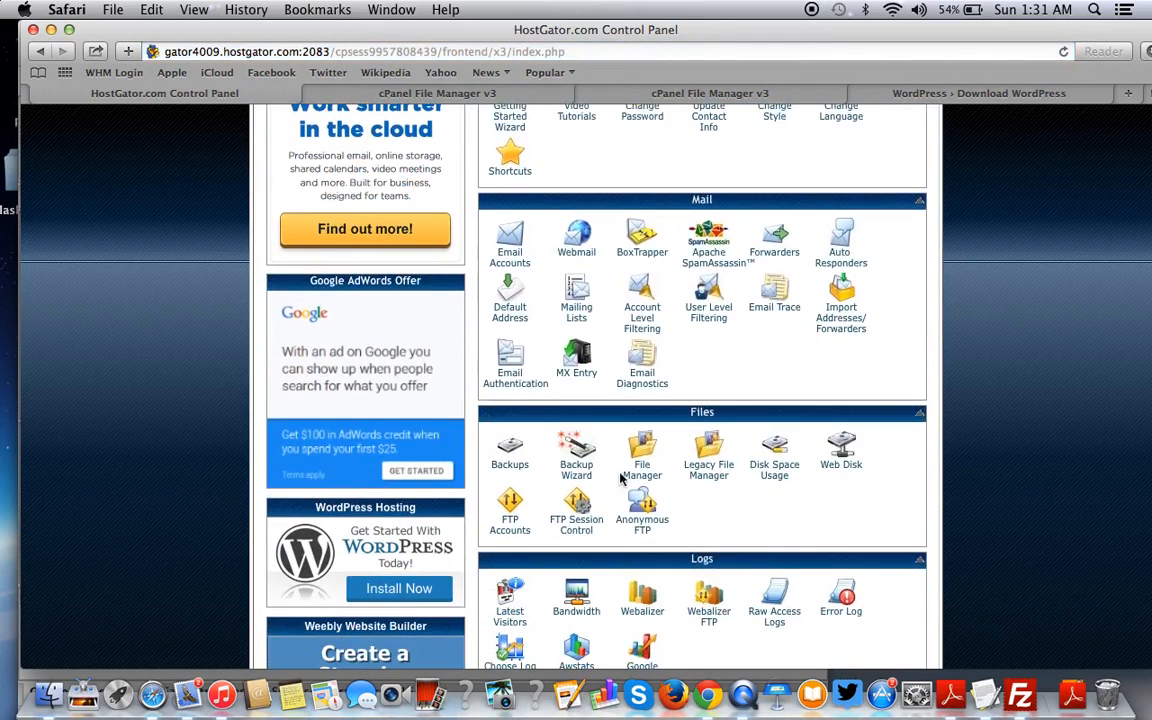
left_click(640, 458)
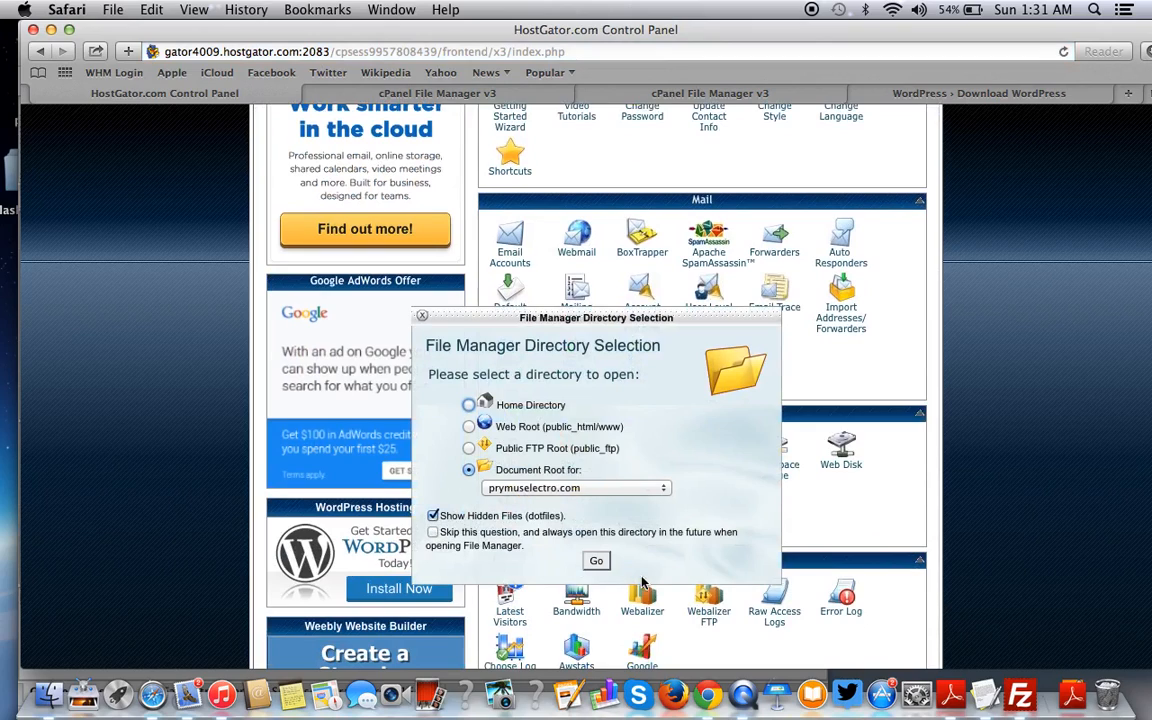
left_click(596, 561)
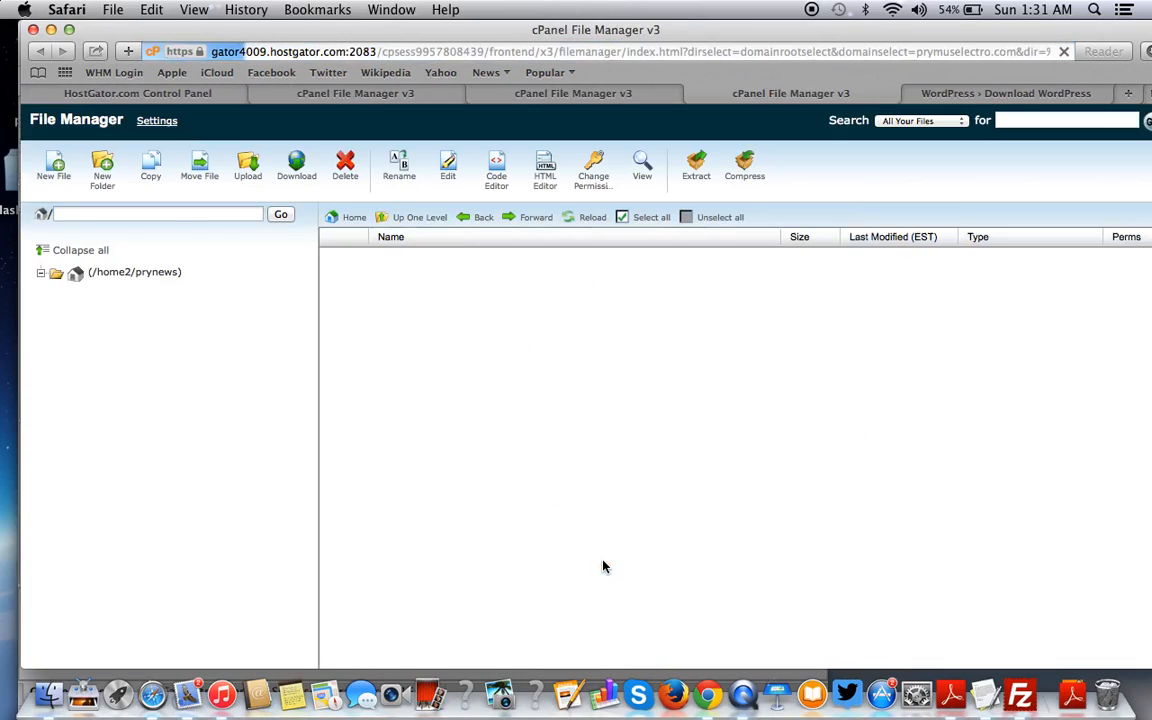
scroll(568, 320, "down", 2)
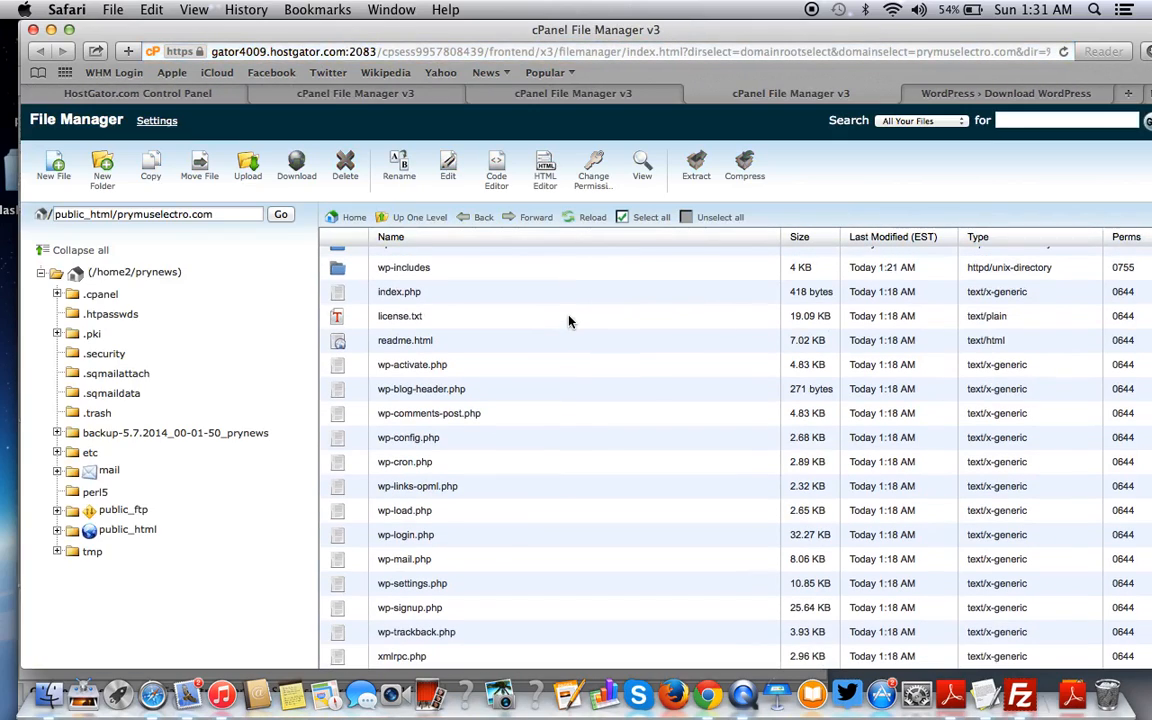
left_click(340, 443)
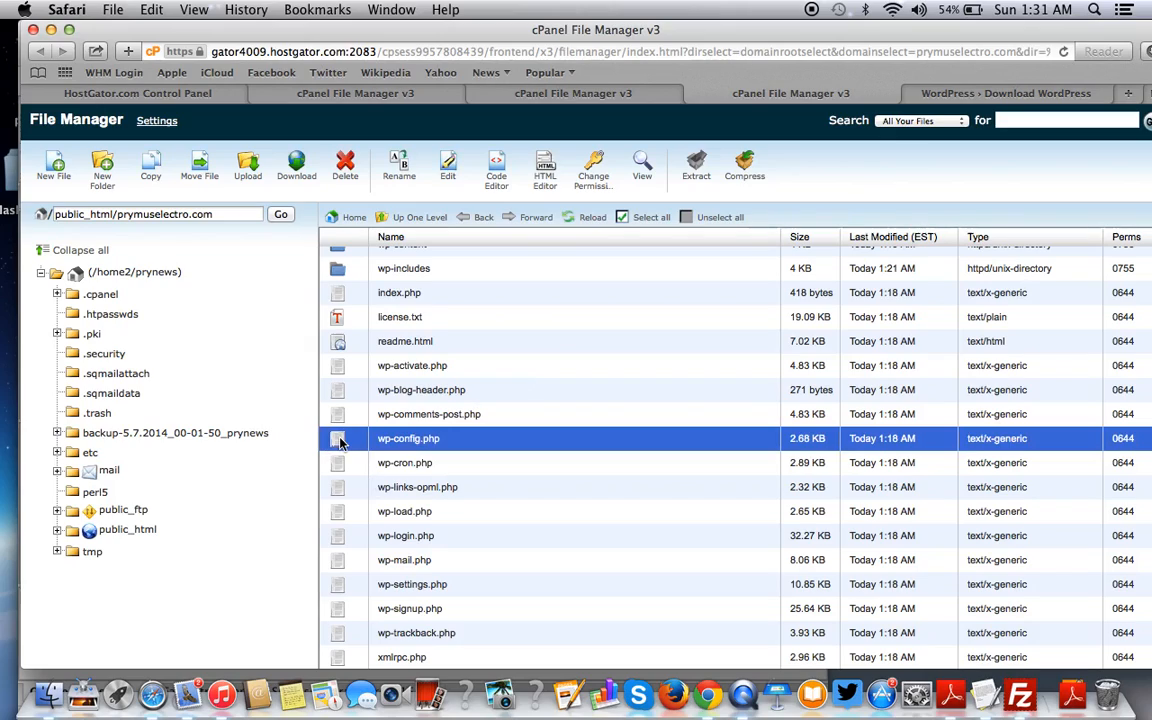
right_click(483, 442)
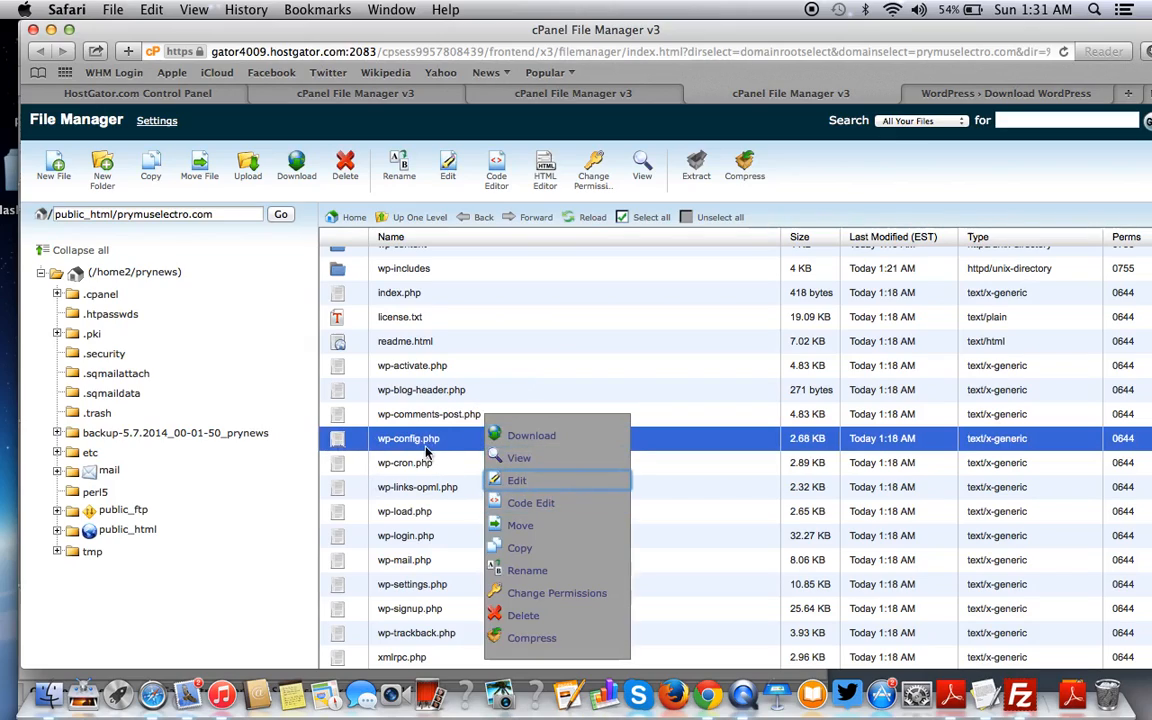
- Open wp-config.php in the code editor and set DB_NAME on line 19 to prynews_electro
left_click(535, 511)
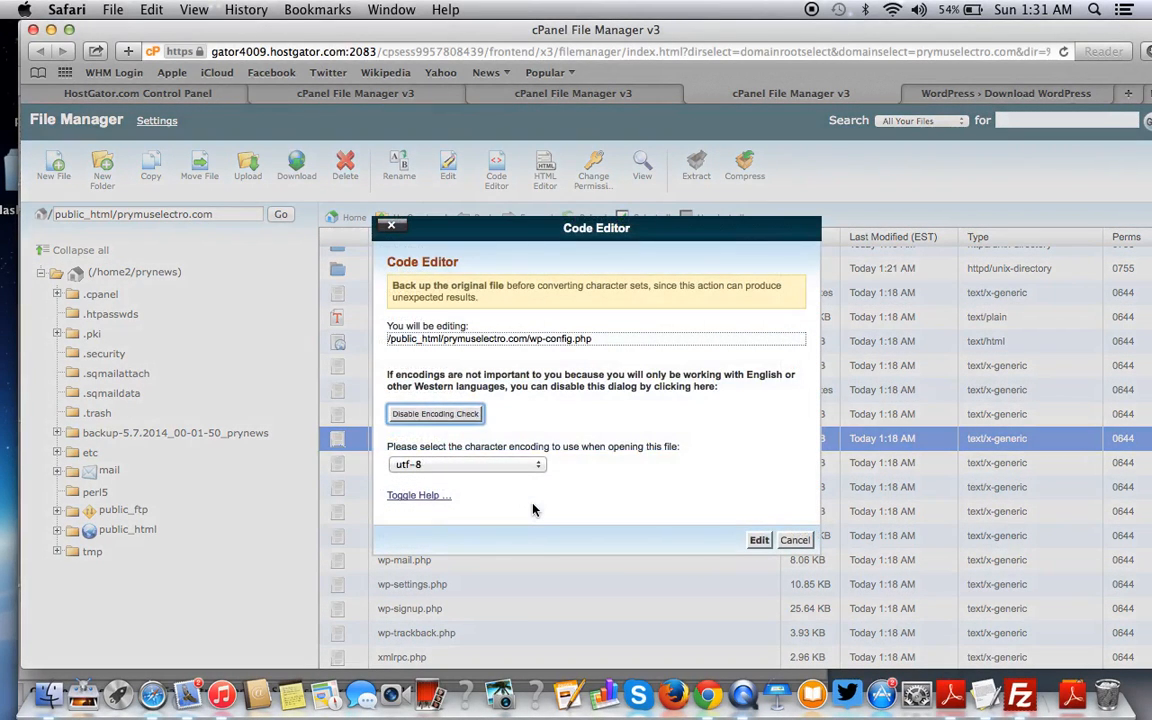
left_click(756, 543)
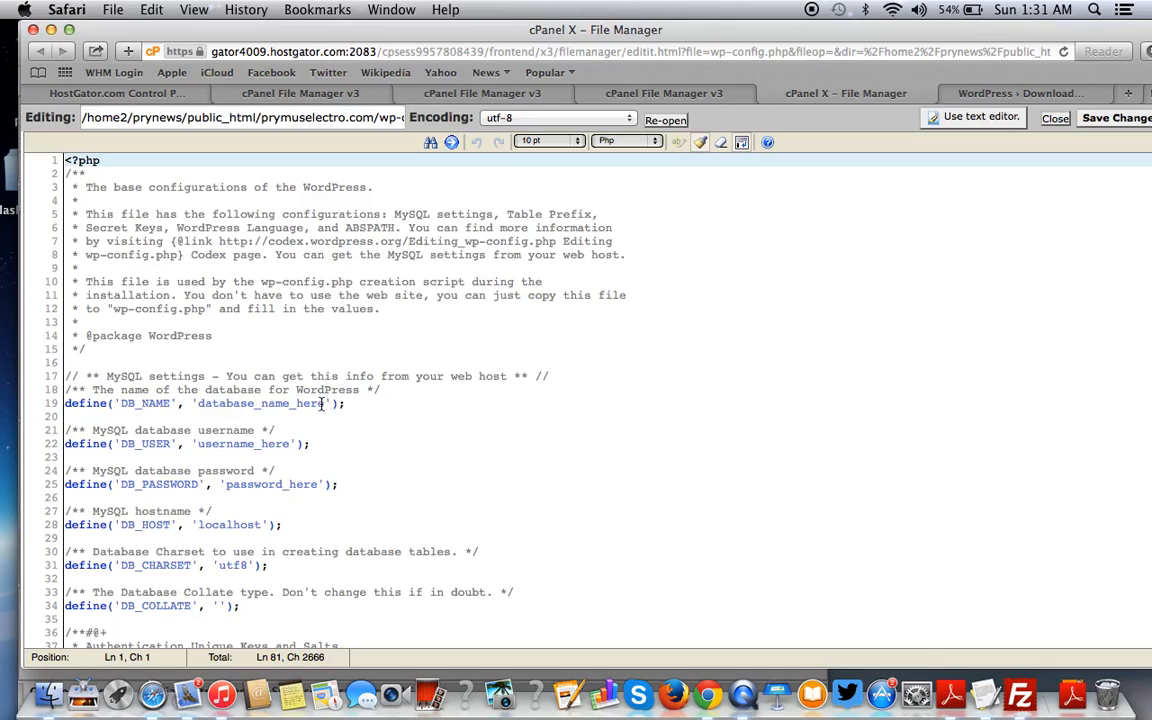
left_click_drag(327, 403, 198, 403)
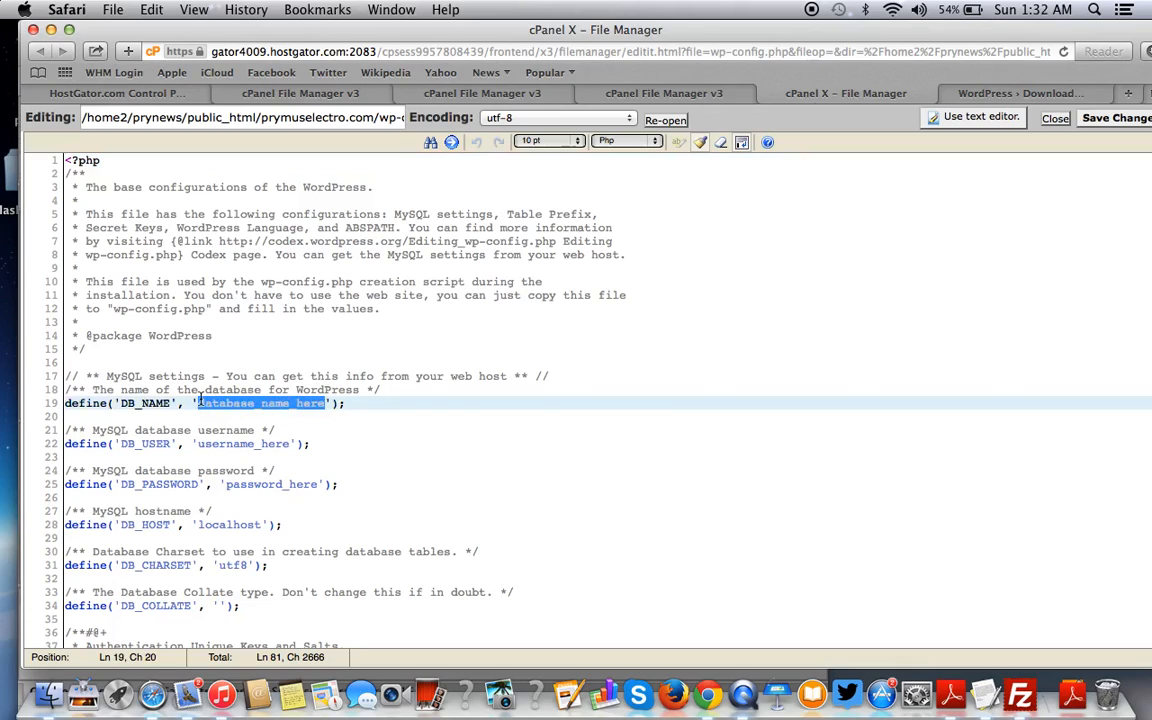
left_click(985, 695)
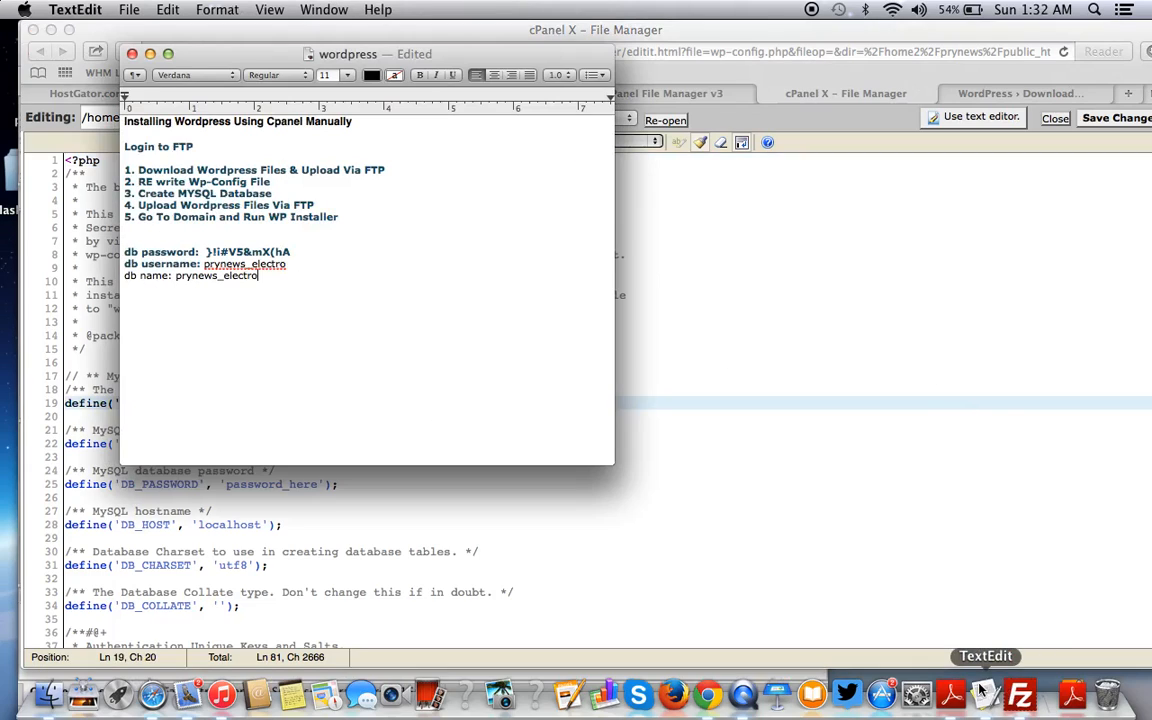
left_click_drag(287, 264, 257, 276)
left_click(189, 276)
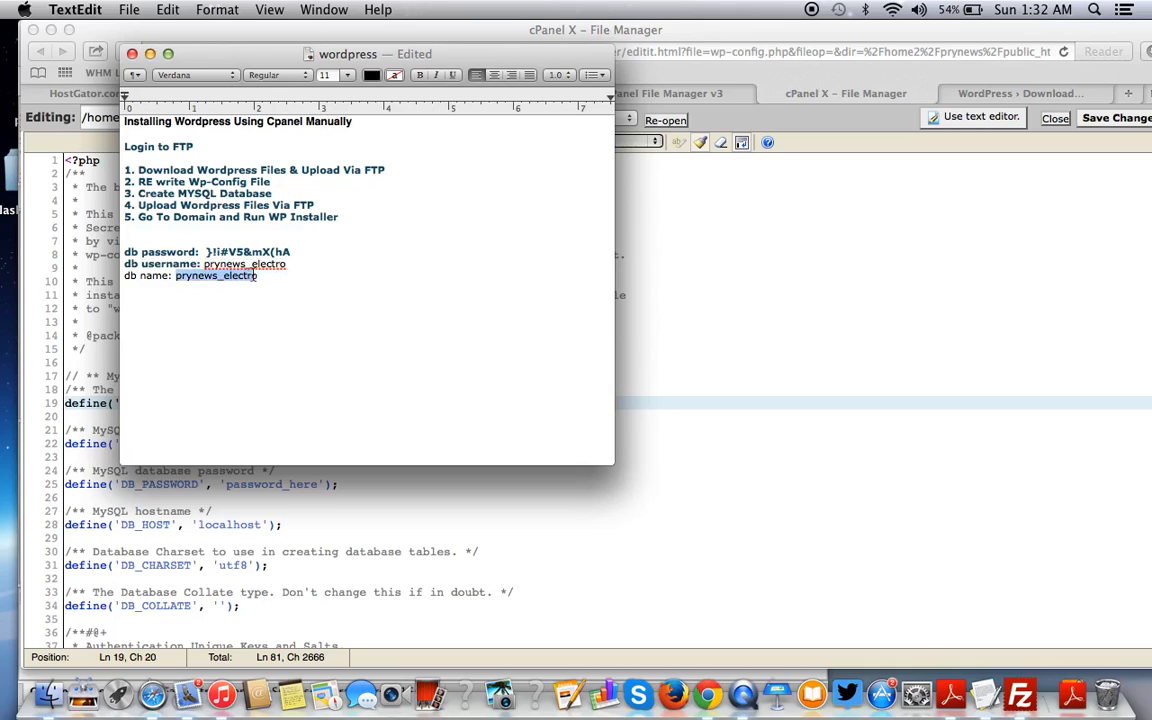
key("super+c")
key("super+Tab")
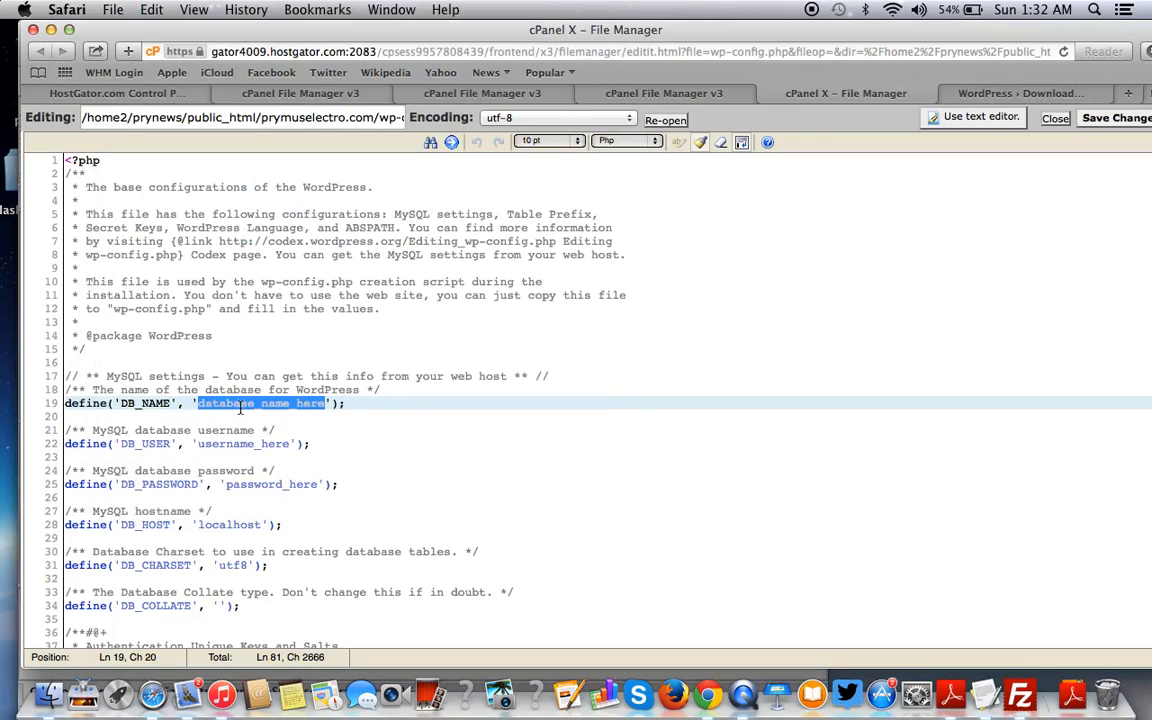
key("super+v")
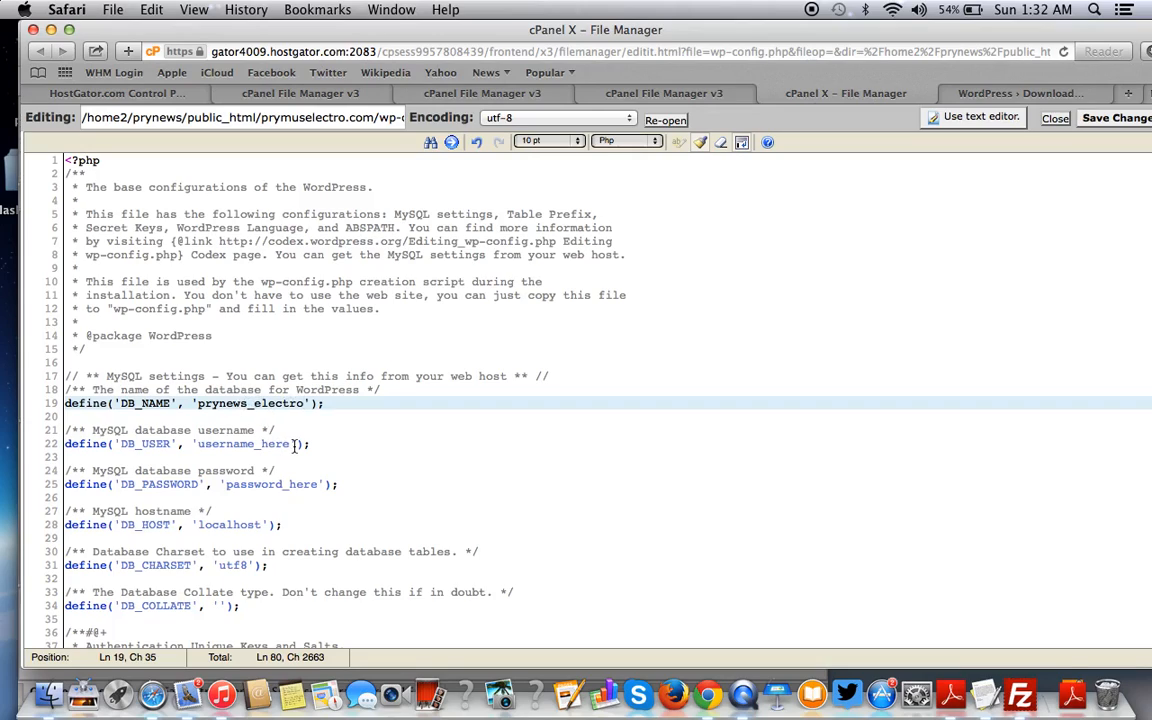
- Set DB_USER to prynews_electro and paste the saved database password into line 25
left_click_drag(290, 443, 200, 446)
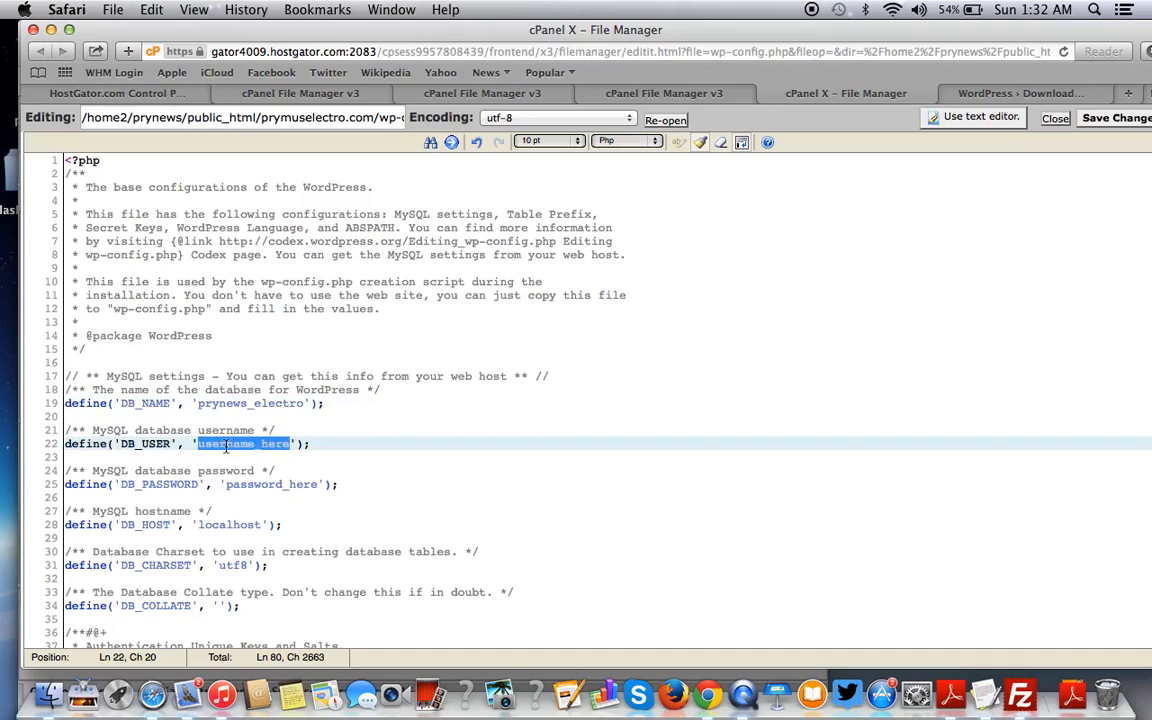
key("super+v")
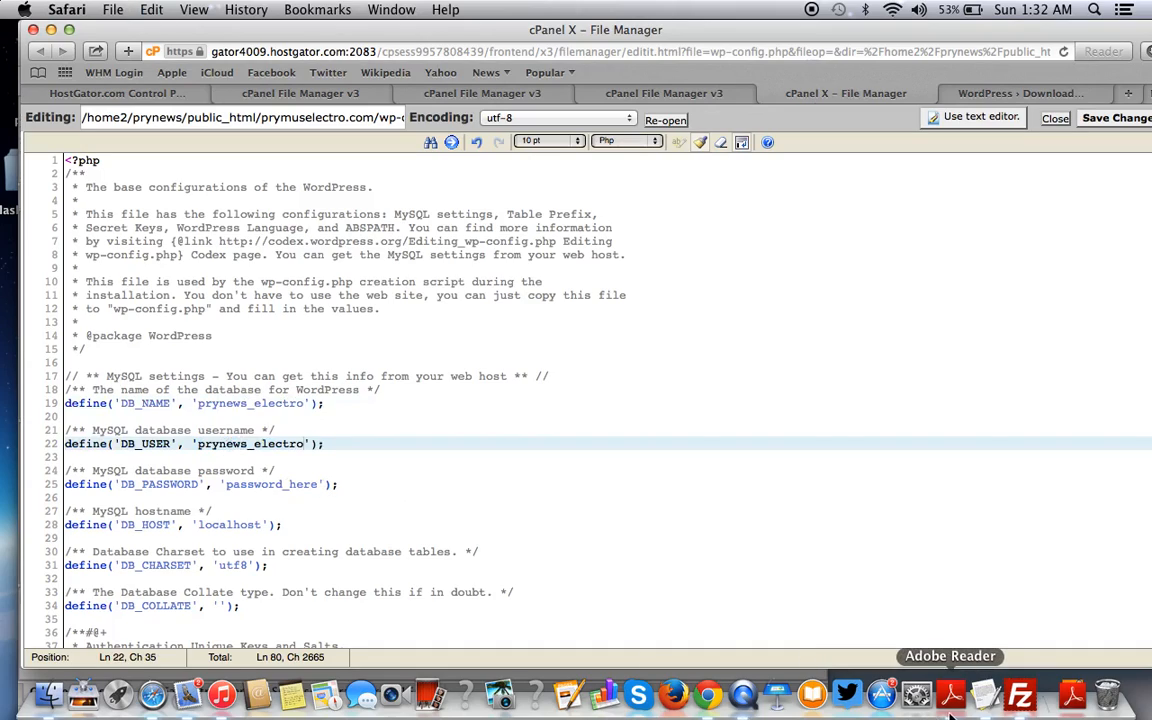
left_click(992, 705)
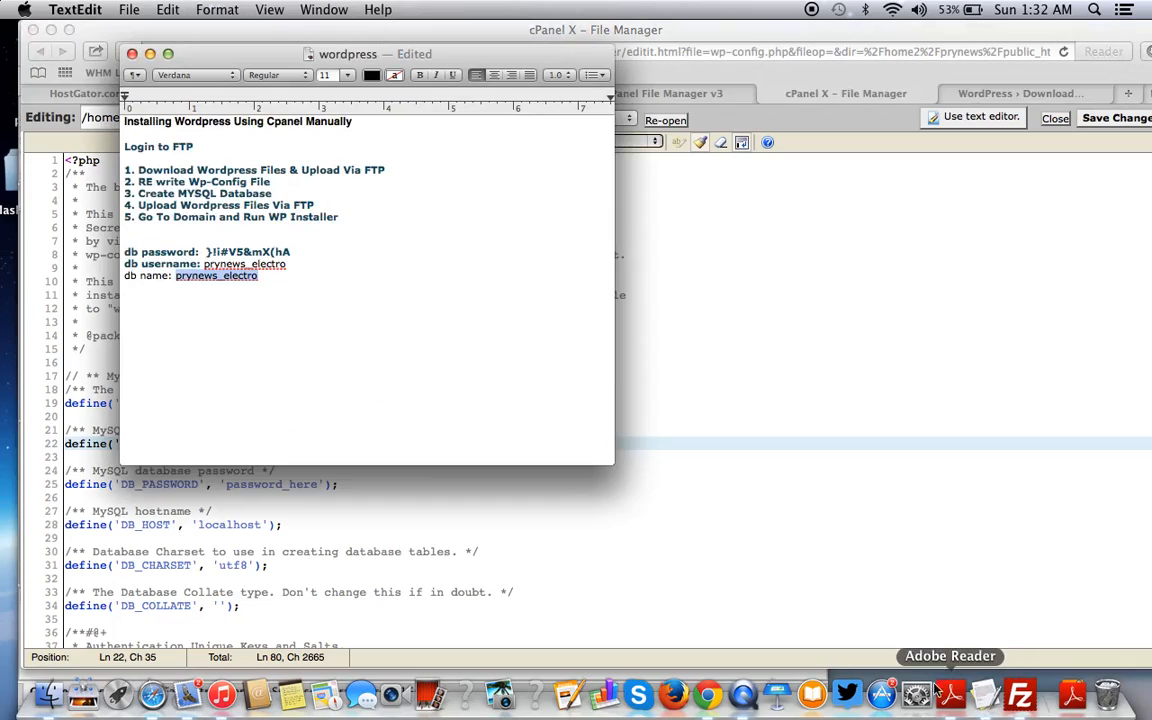
left_click(304, 256)
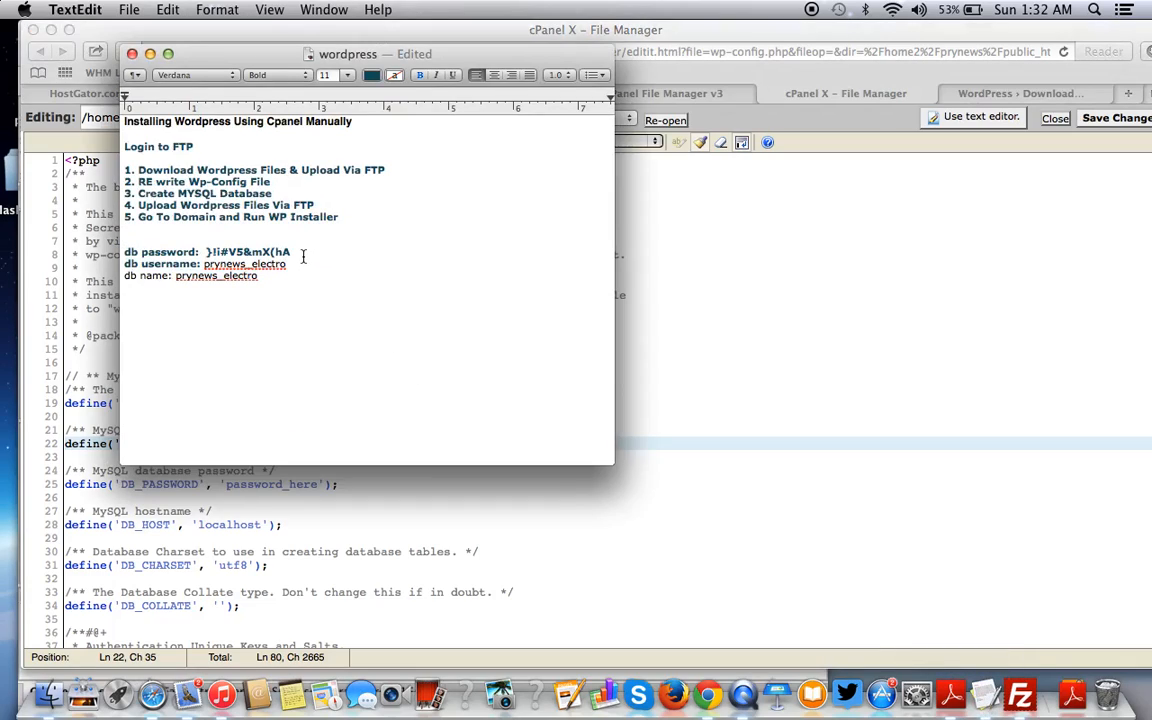
left_click_drag(304, 256, 208, 253)
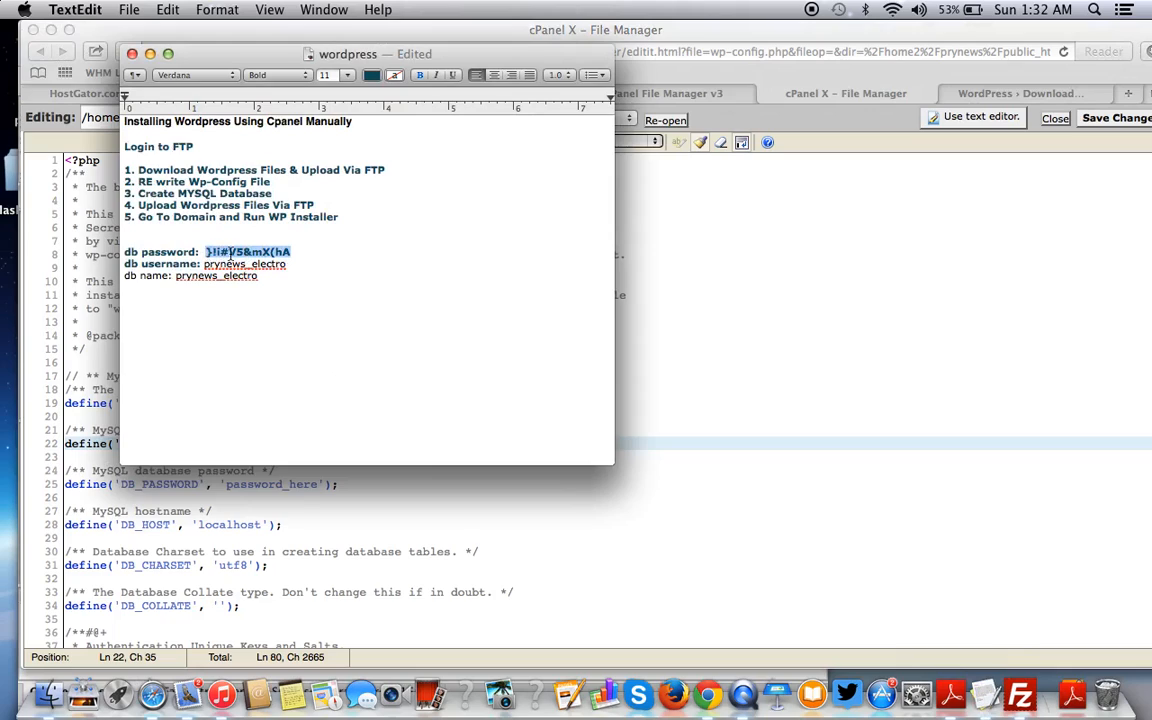
left_click(731, 446)
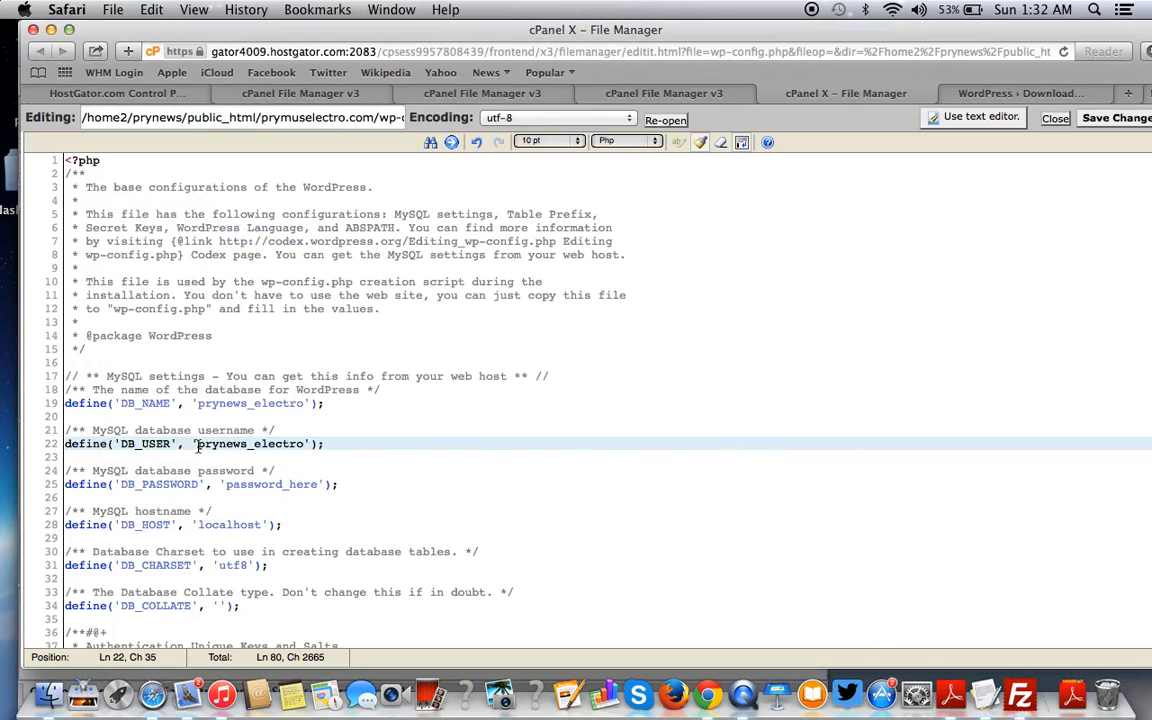
left_click(280, 484)
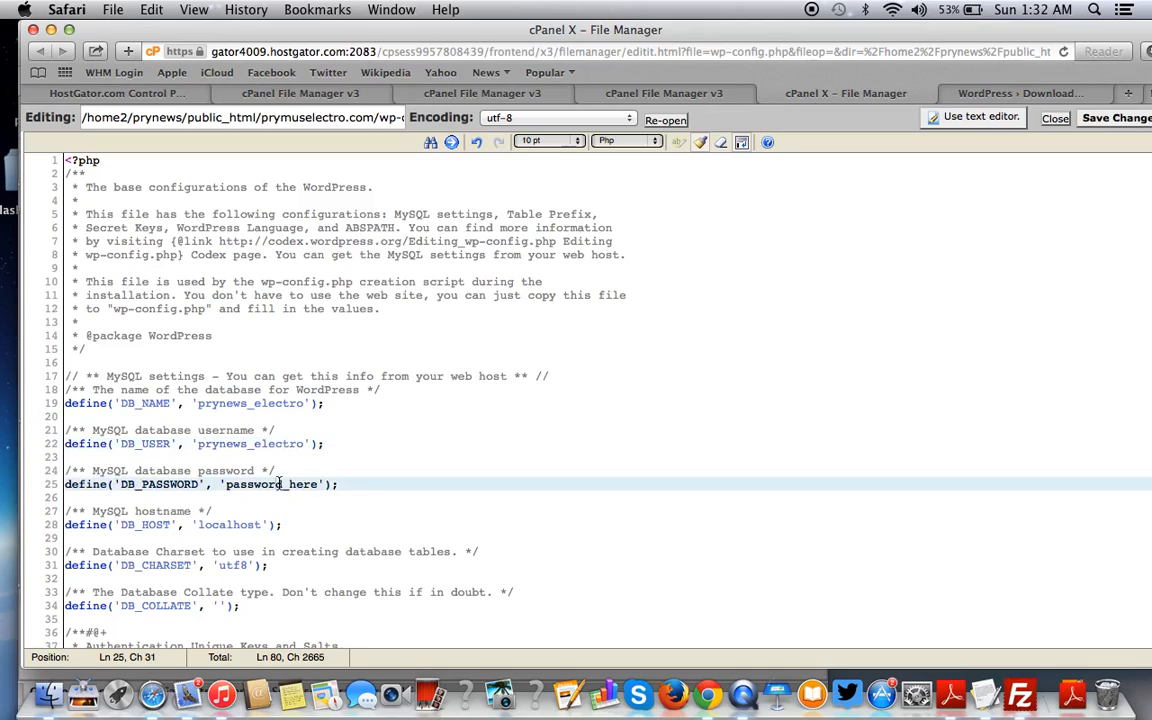
left_click_drag(319, 484, 226, 484)
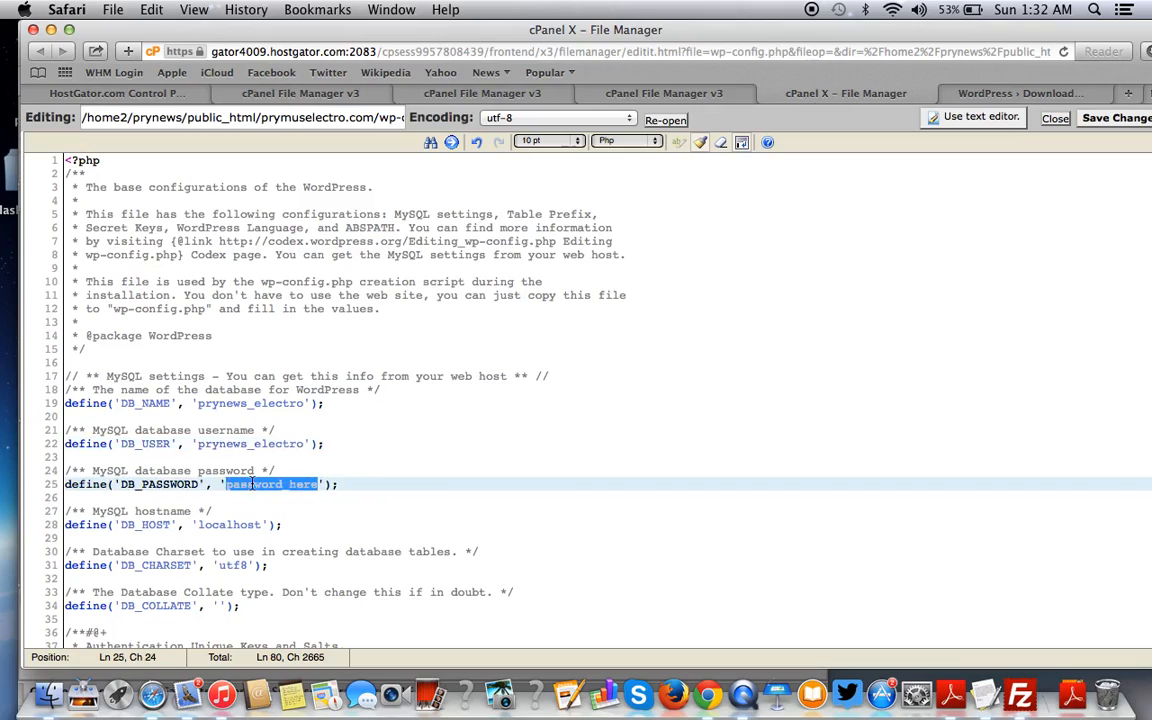
key("super+v")
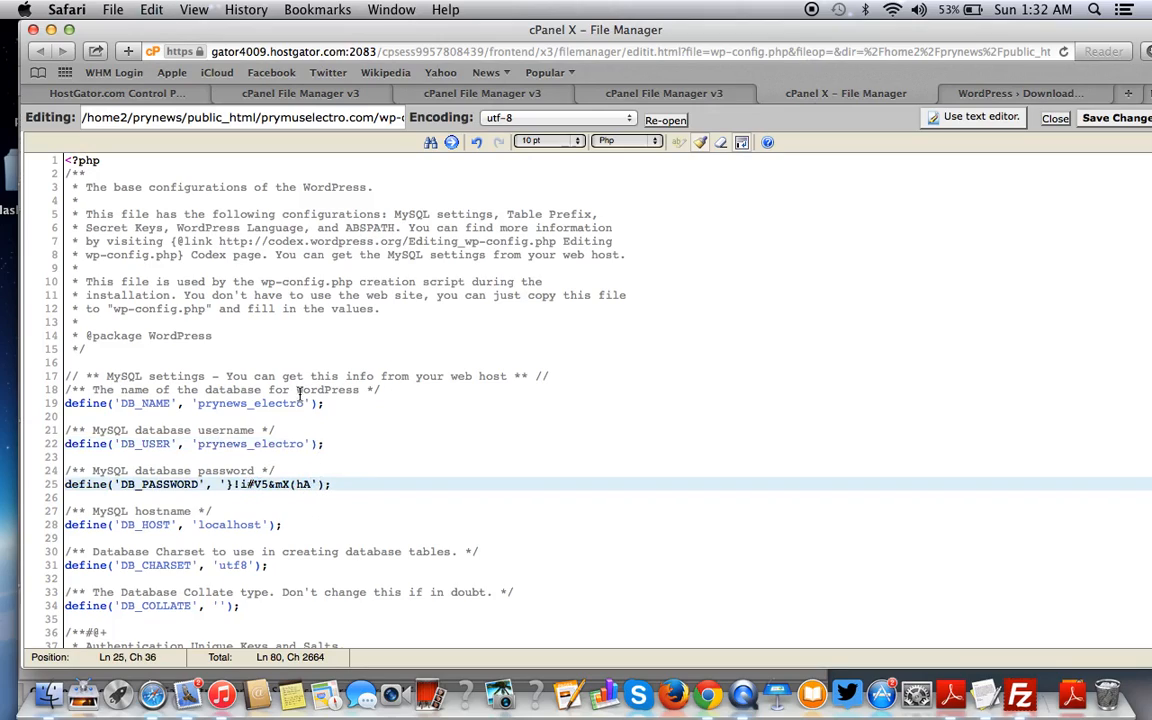
left_click(305, 403)
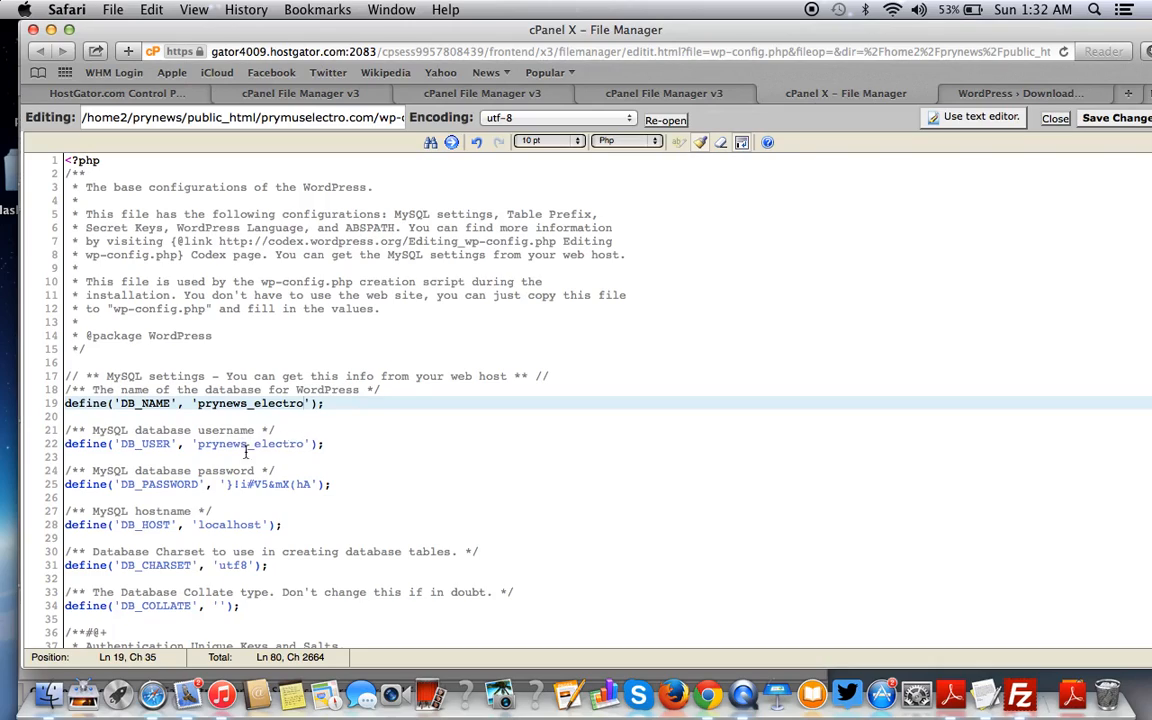
- Save wp-config.php and check the database credentials against the TextEdit notes
left_click(312, 443)
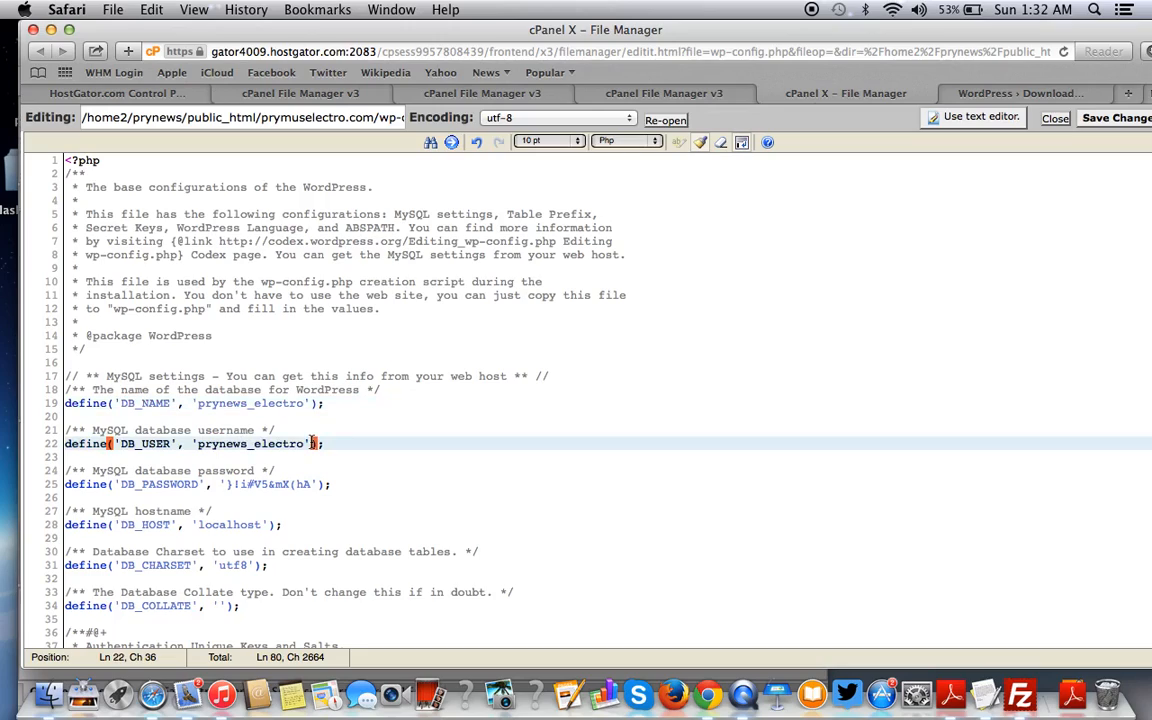
key("Left")
key("Left")
key("Left")
key("Left")
key("Left")
key("Left")
left_click(1114, 120)
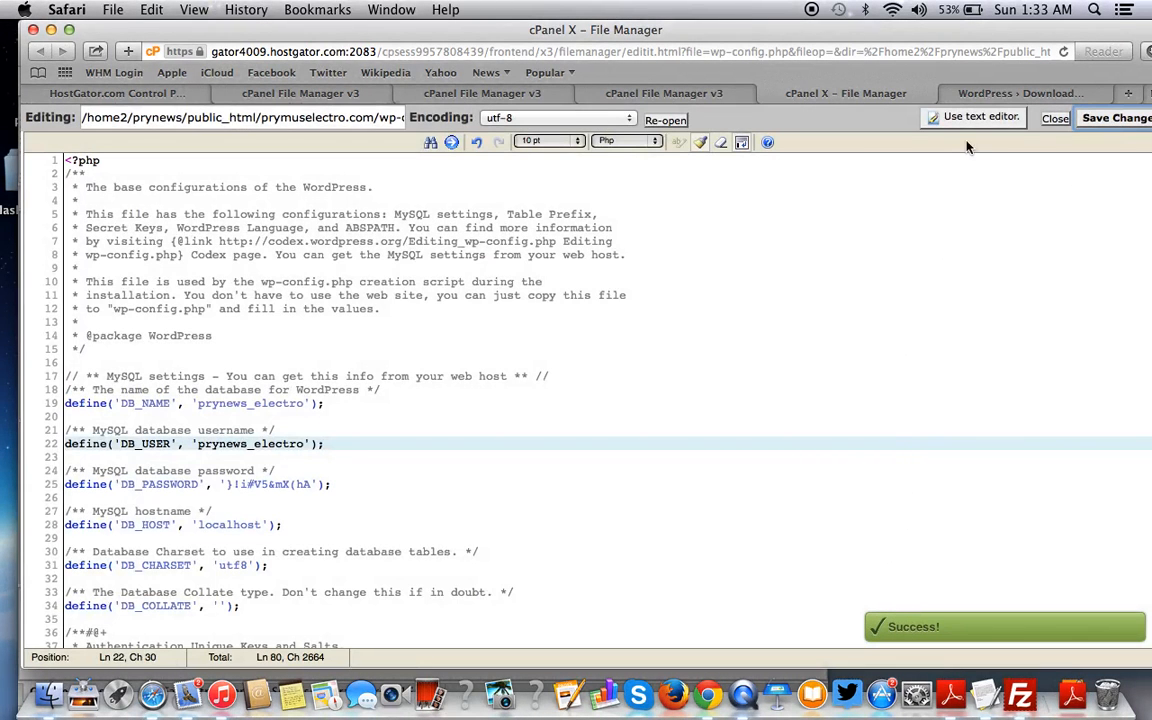
left_click(985, 693)
left_click(186, 192)
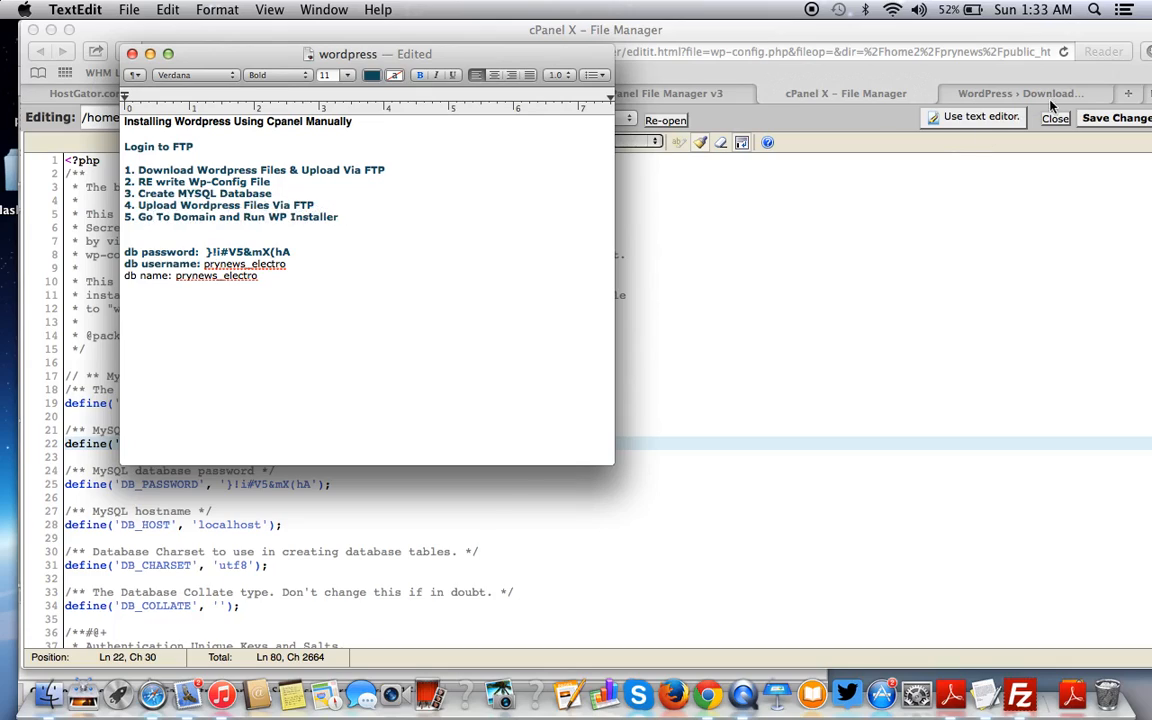
left_click(1129, 97)
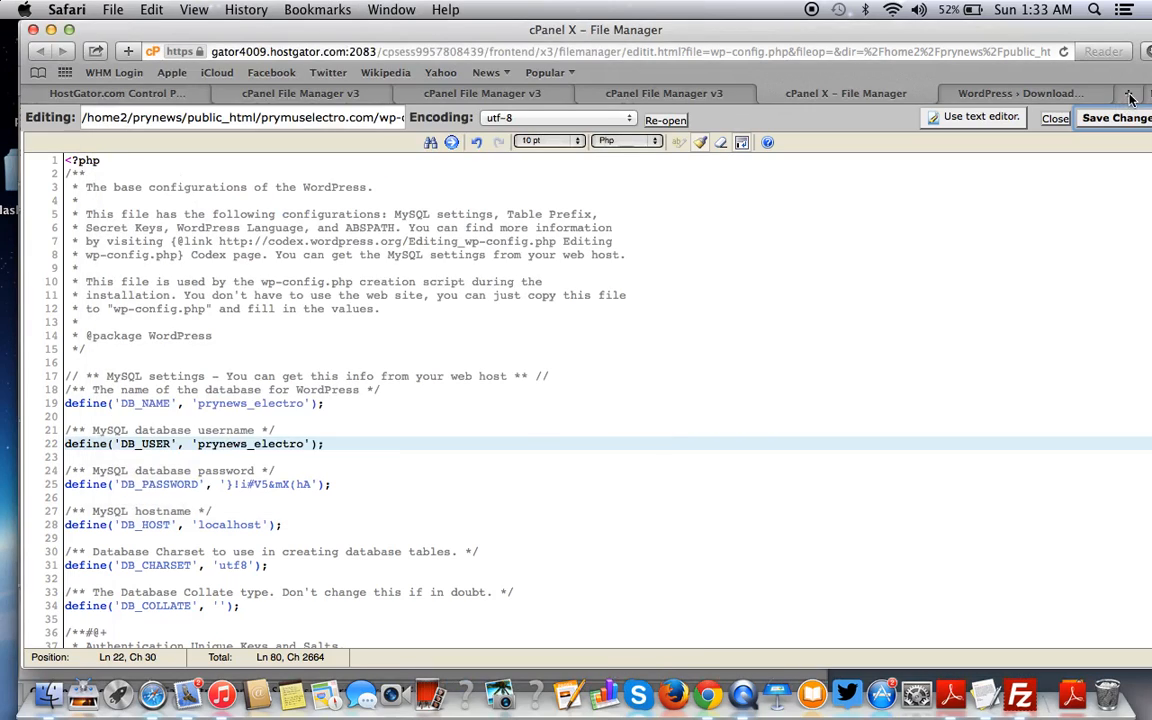
left_click(1129, 95)
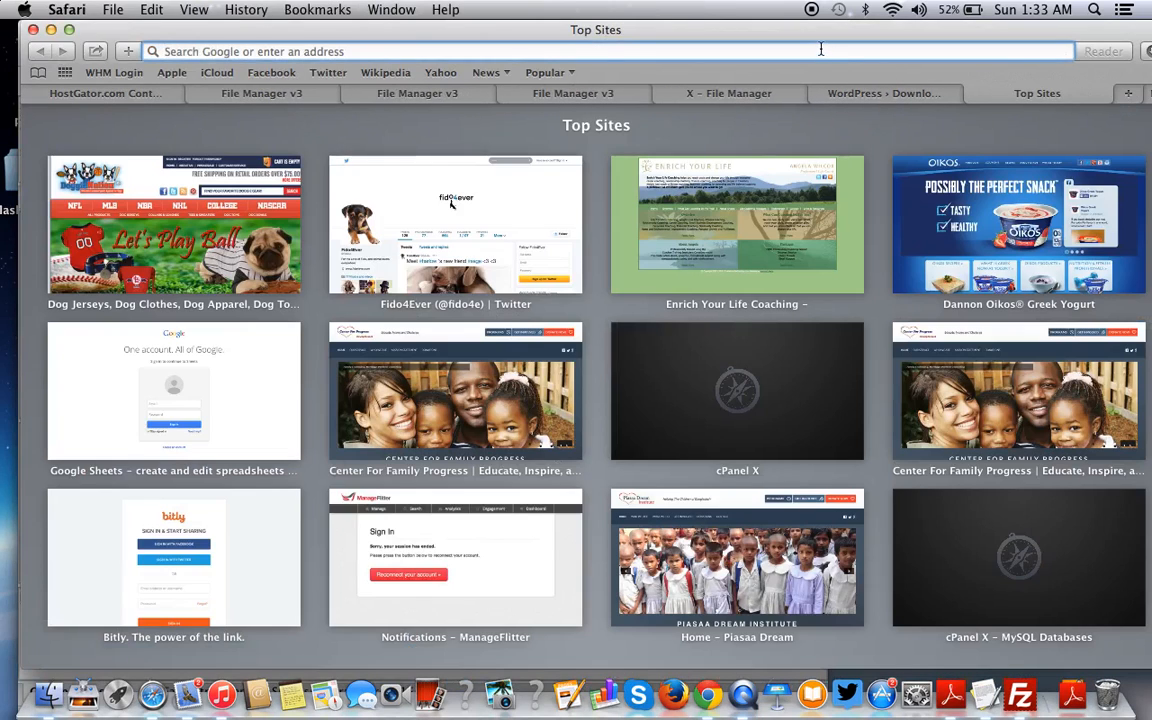
type("www.pry")
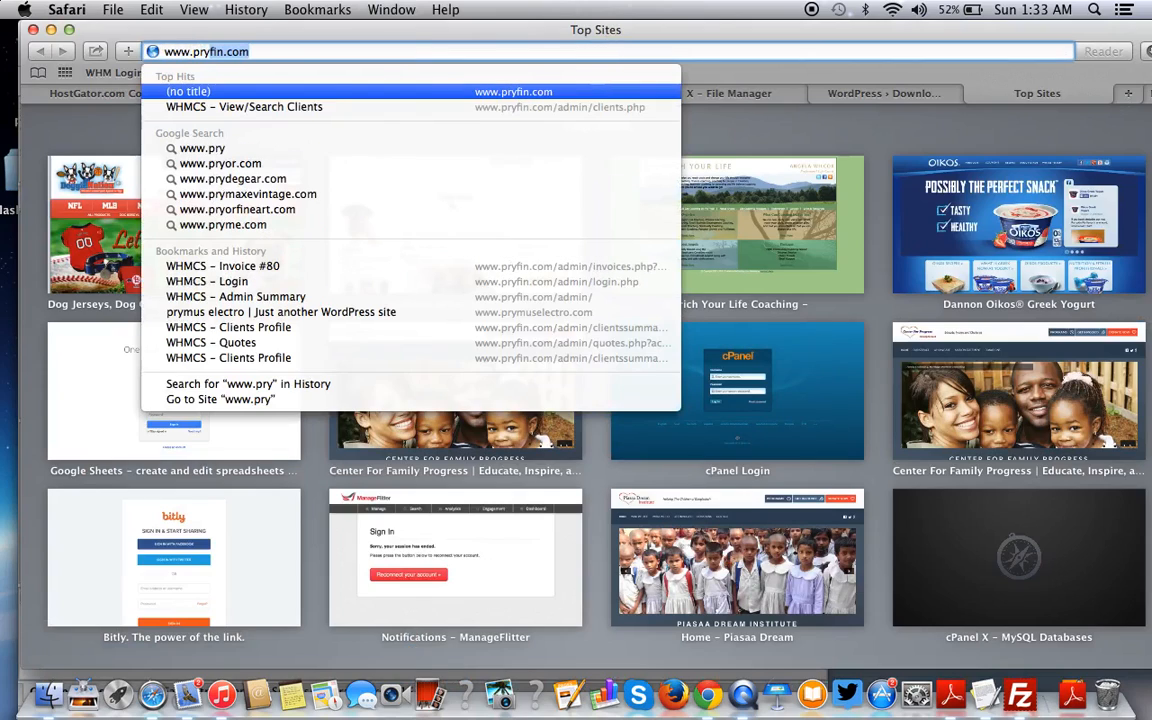
type("muselectro")
key("Right")
type("/")
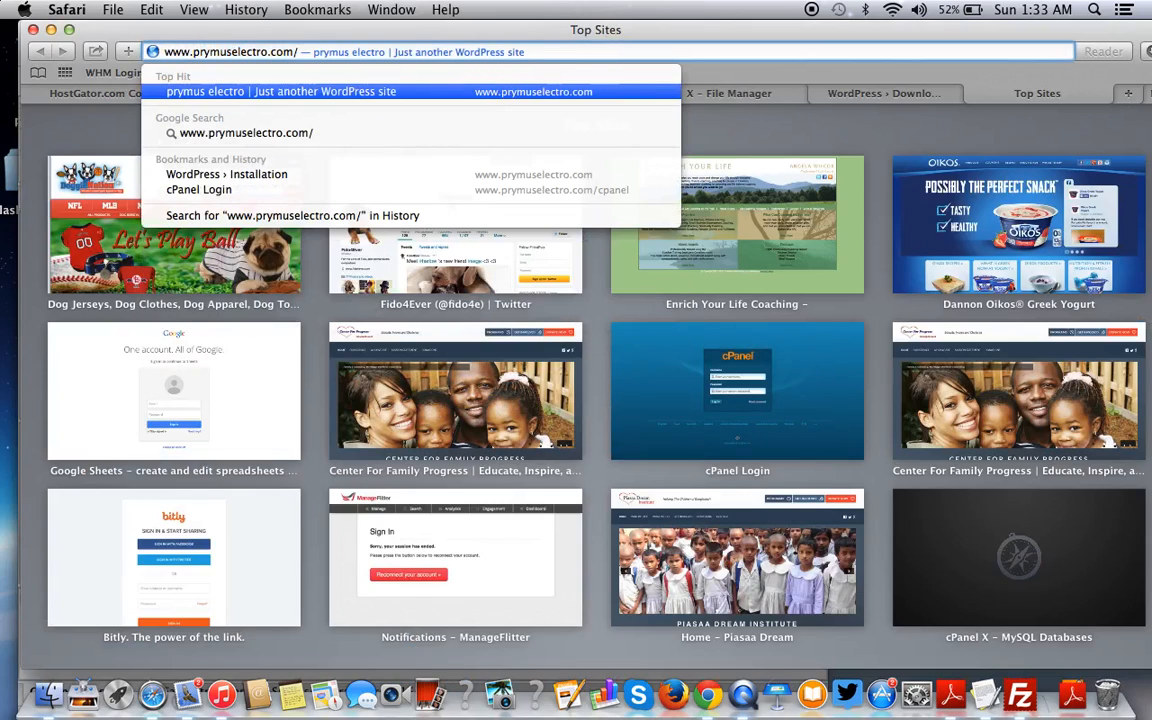
key("Return")
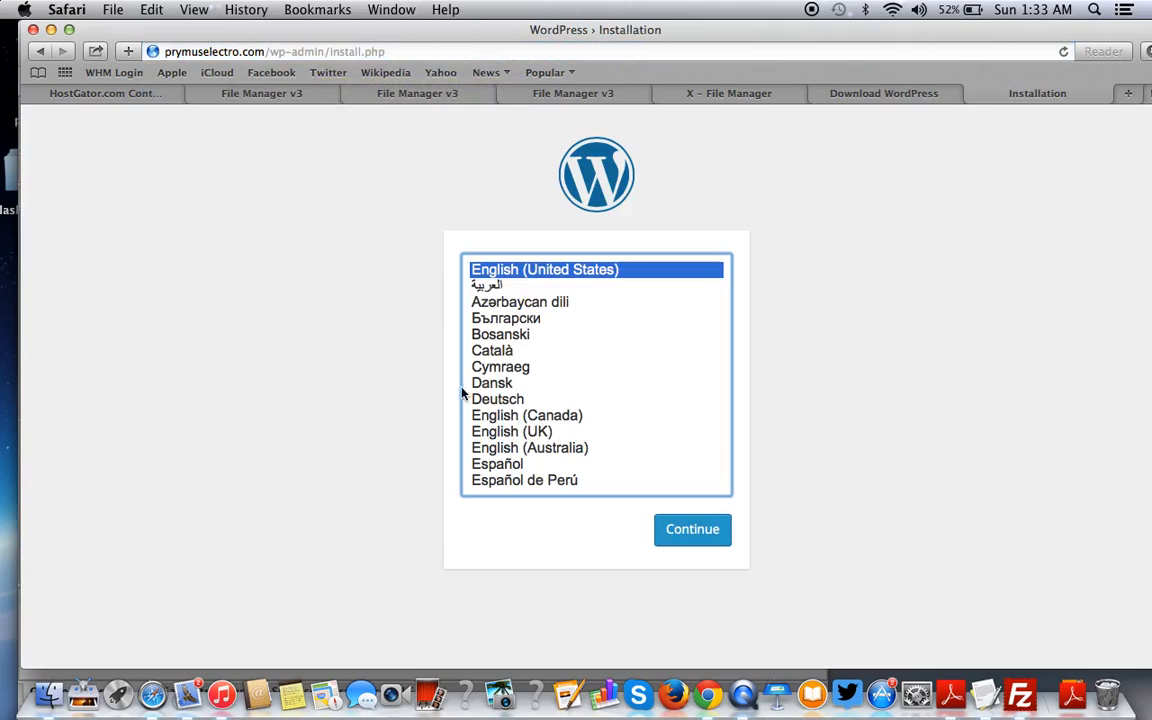
- Continue the installer in English (United States) and enter the site title 'Prymus Blog'
left_click(690, 533)
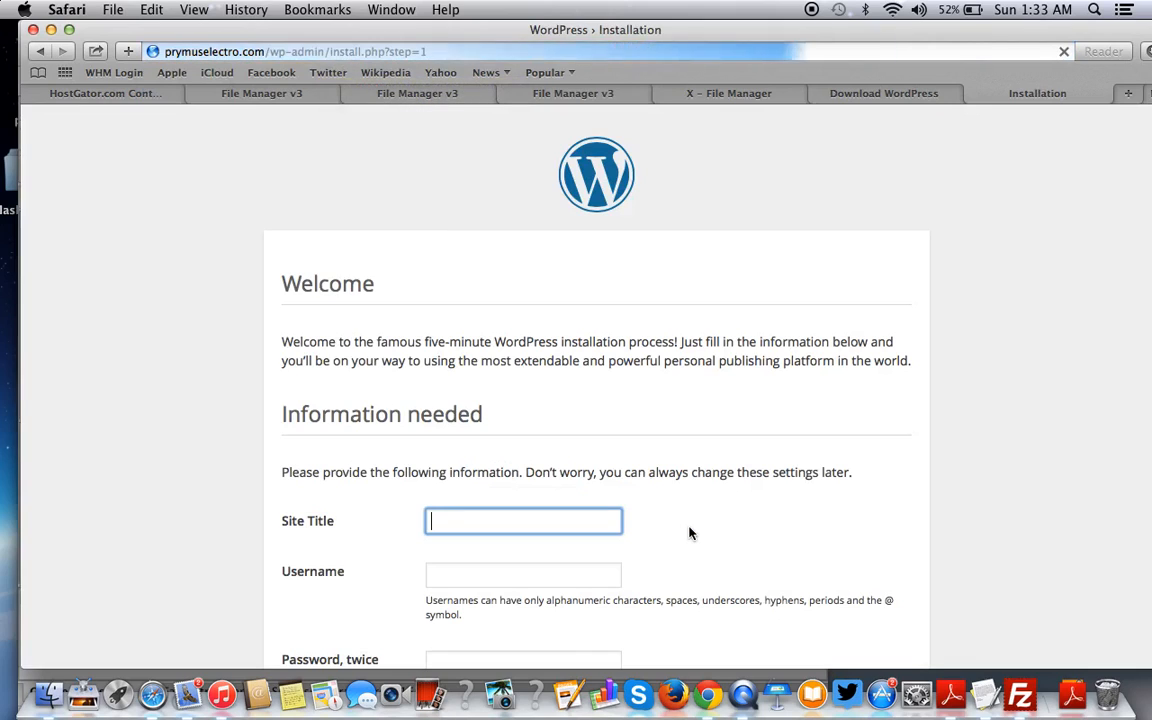
scroll(689, 533, "down", 1)
scroll(689, 533, "down", 2)
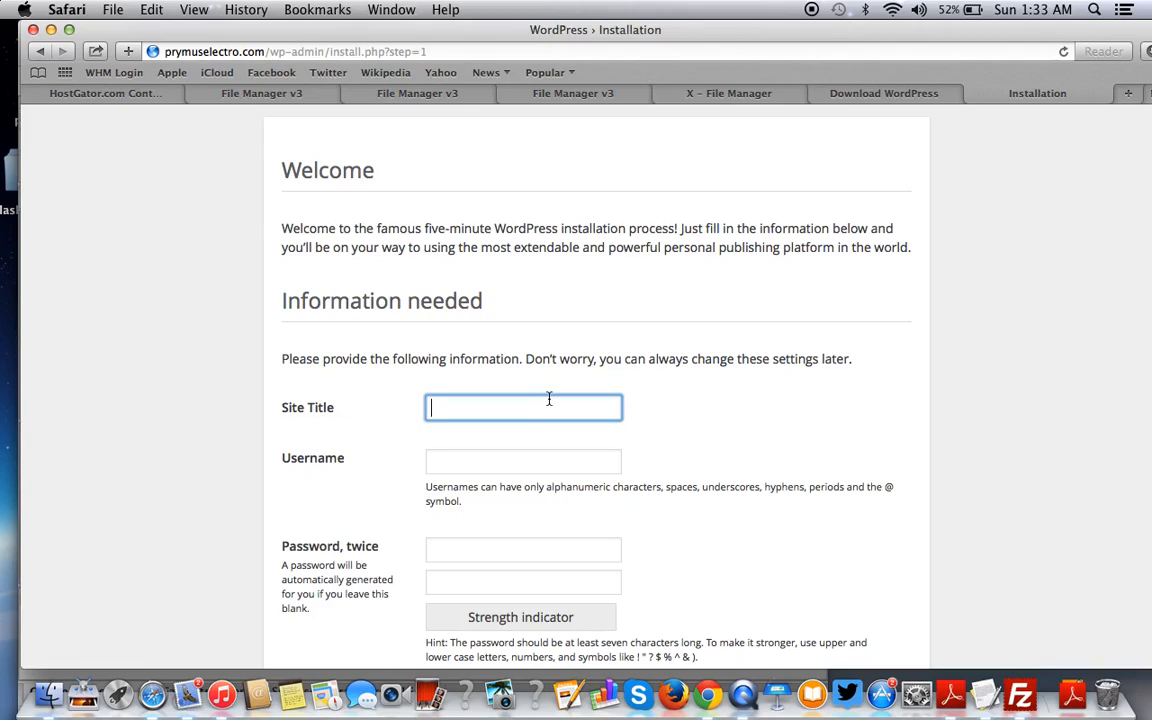
type("P")
key("BackSpace")
type("Prymus Blo")
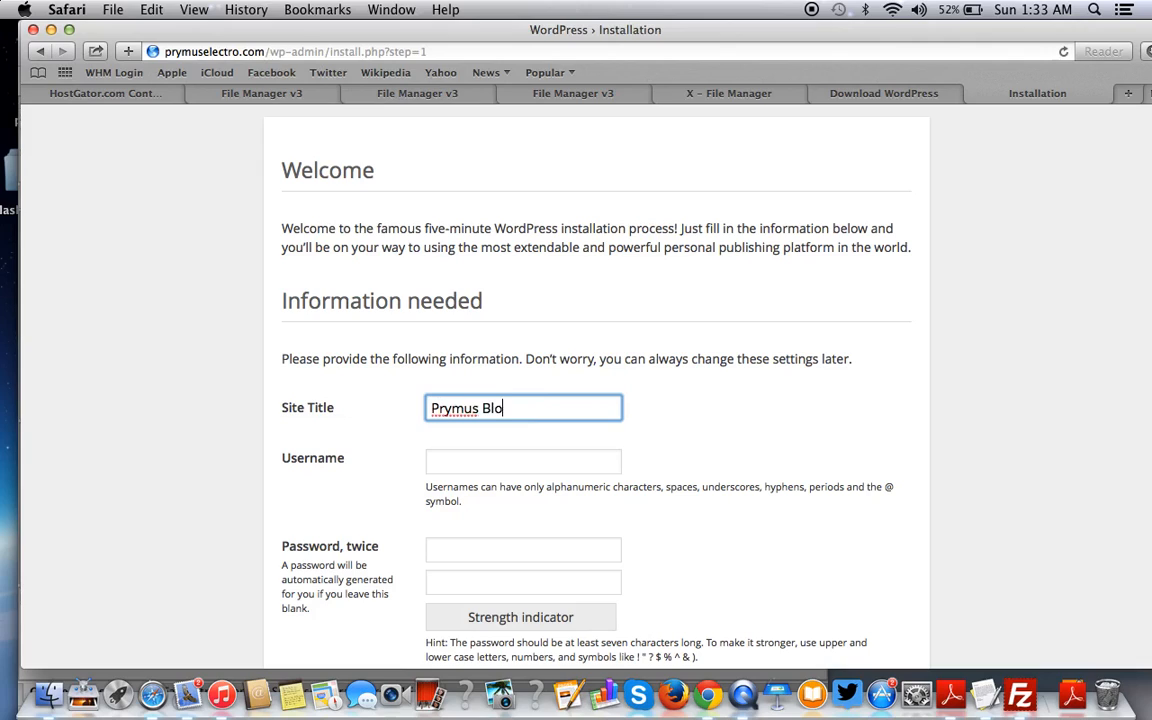
type("g")
- Enter the admin username, the password twice and the admin e-mail, then install WordPress
scroll(520, 360, "down", 3)
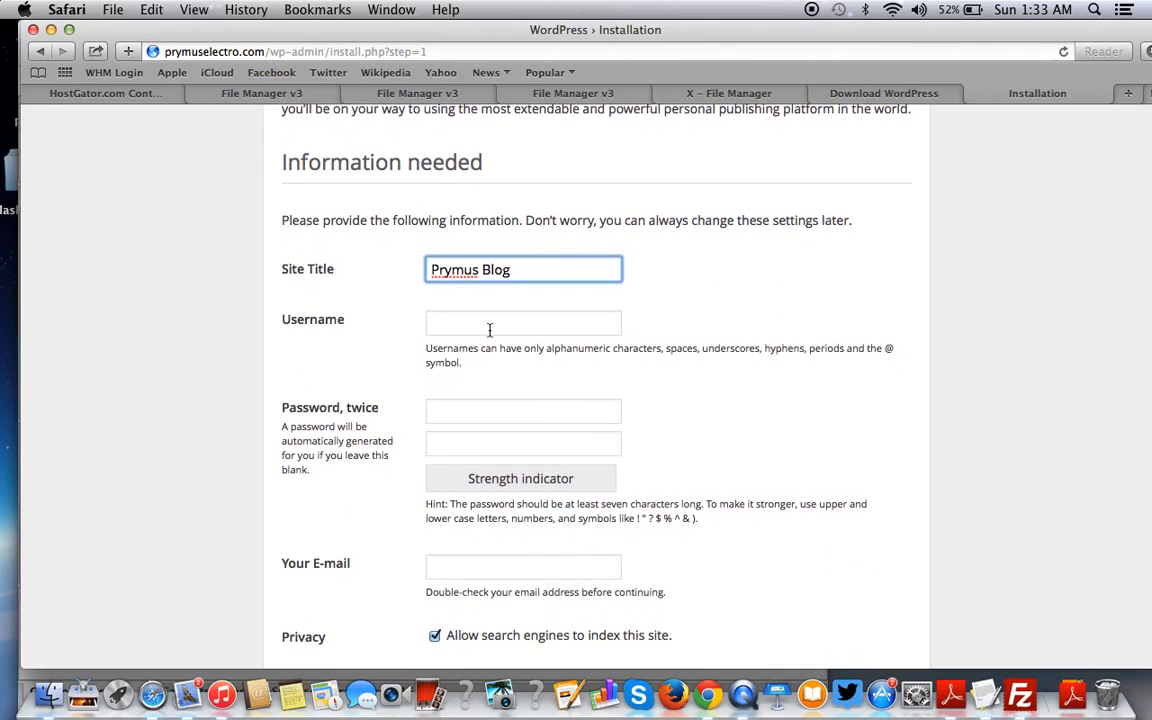
left_click(489, 324)
type("eric")
scroll(489, 329, "down", 2)
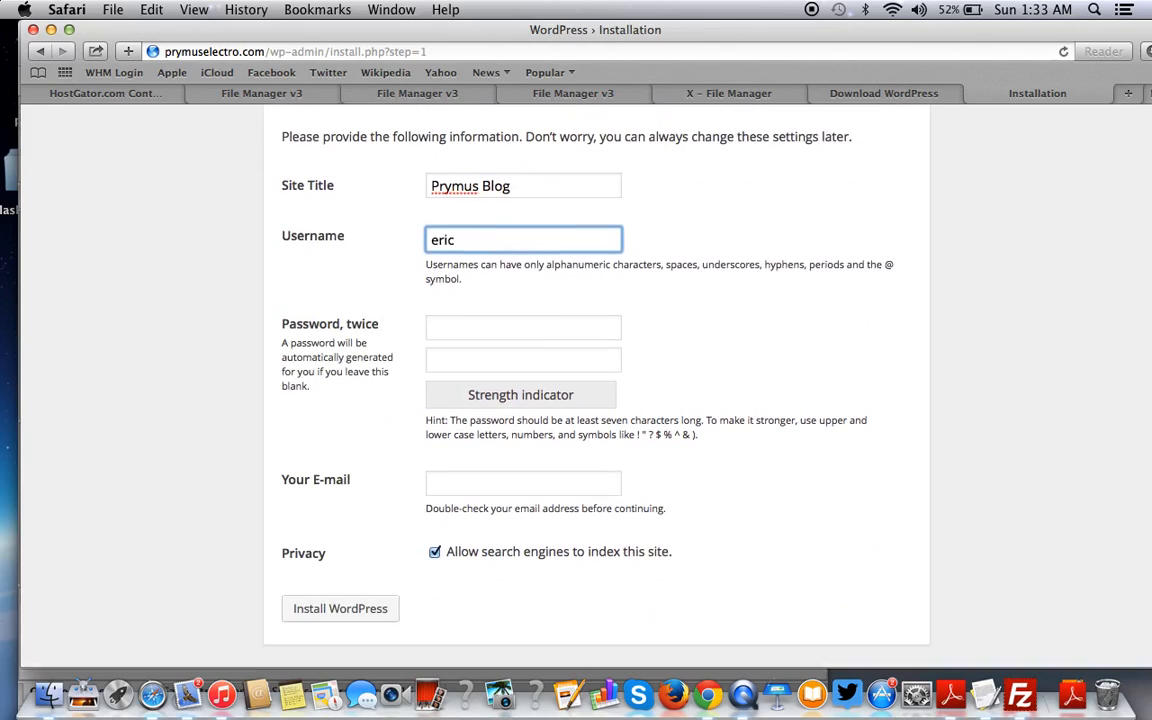
left_click(476, 328)
type("1234567")
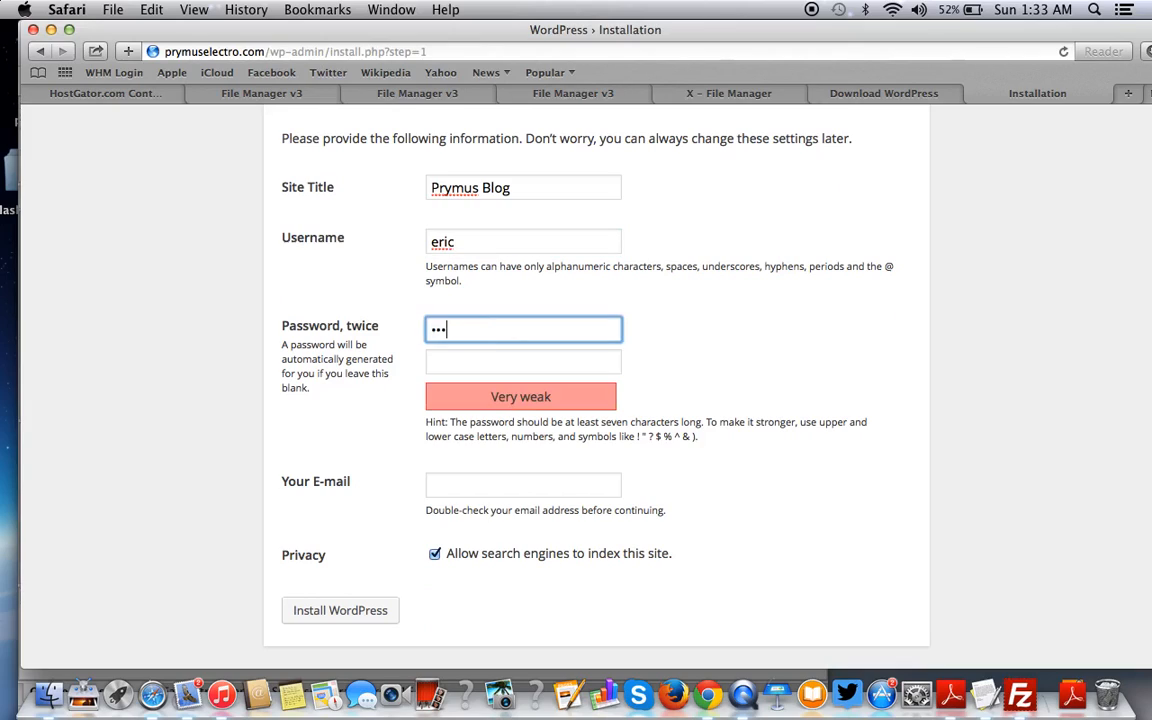
left_click(478, 356)
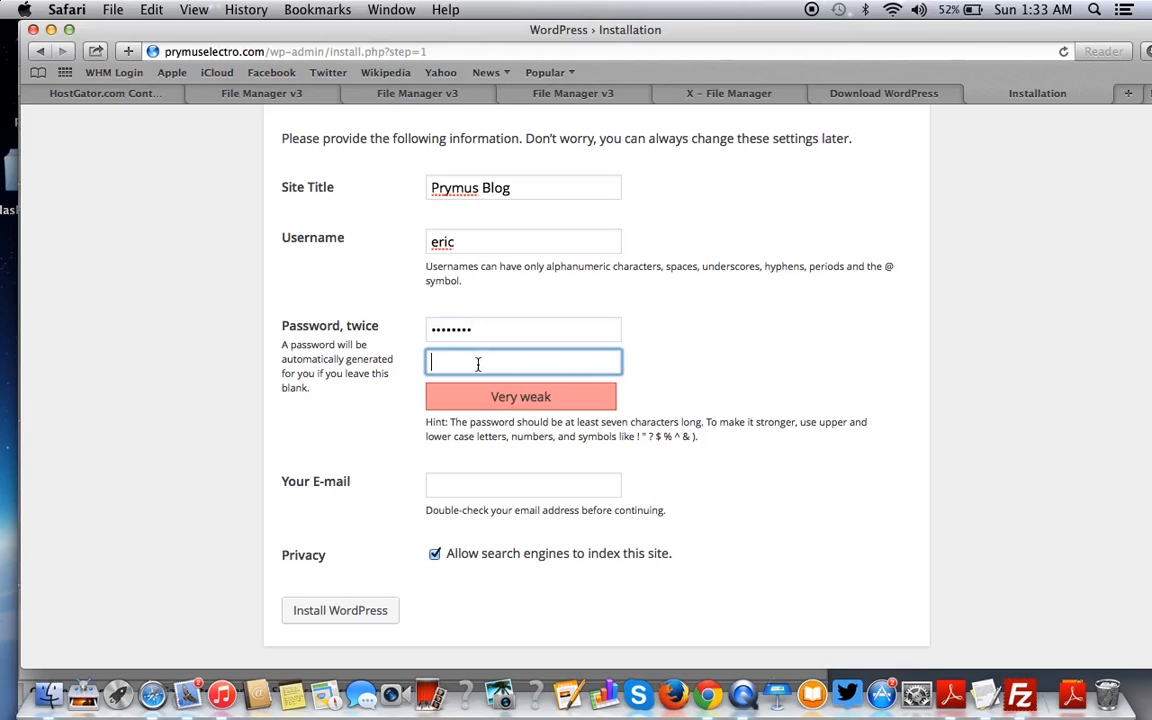
type("1234567")
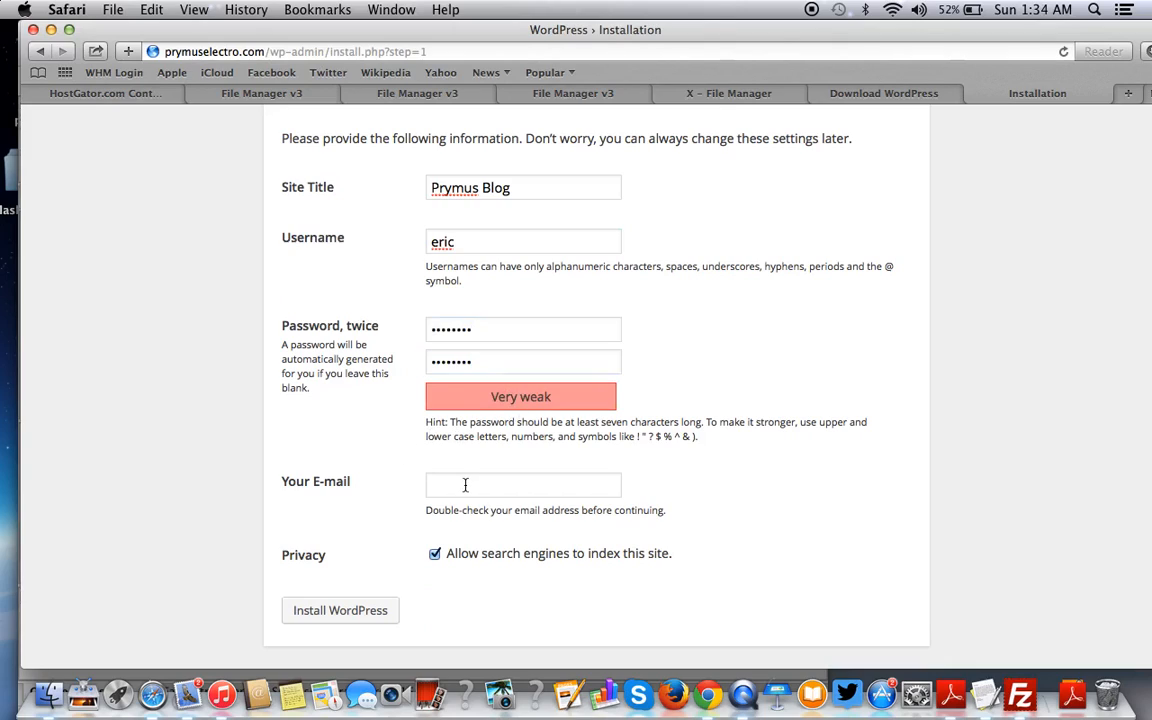
left_click(505, 484)
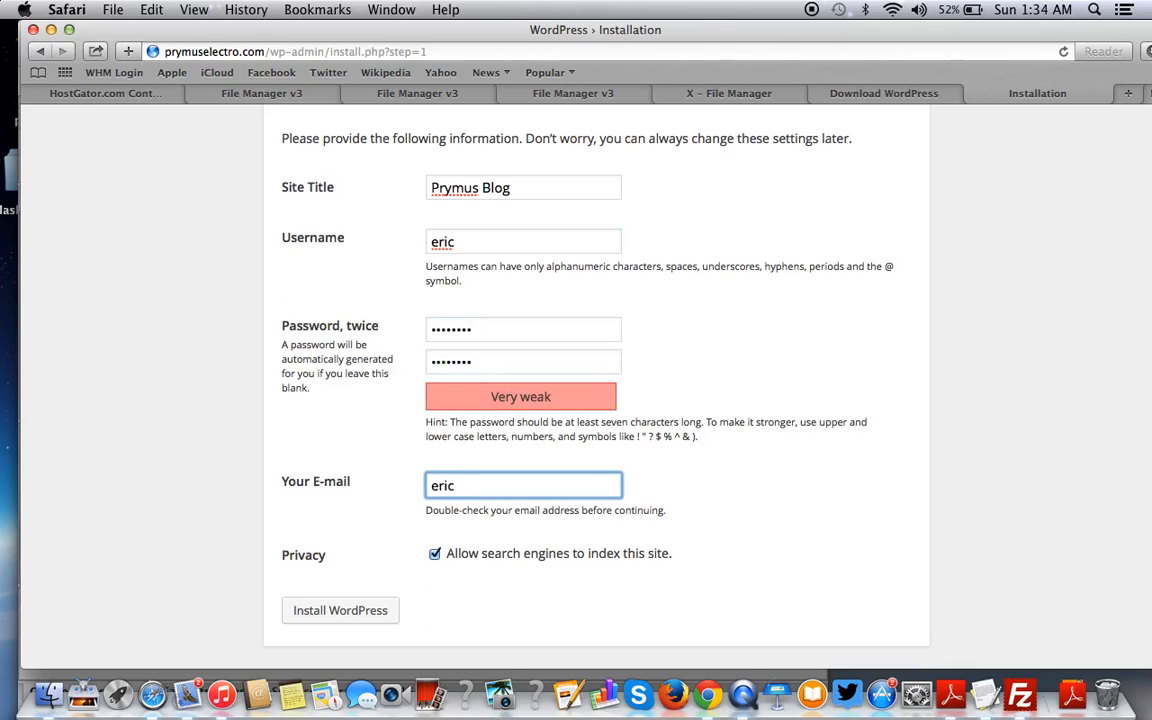
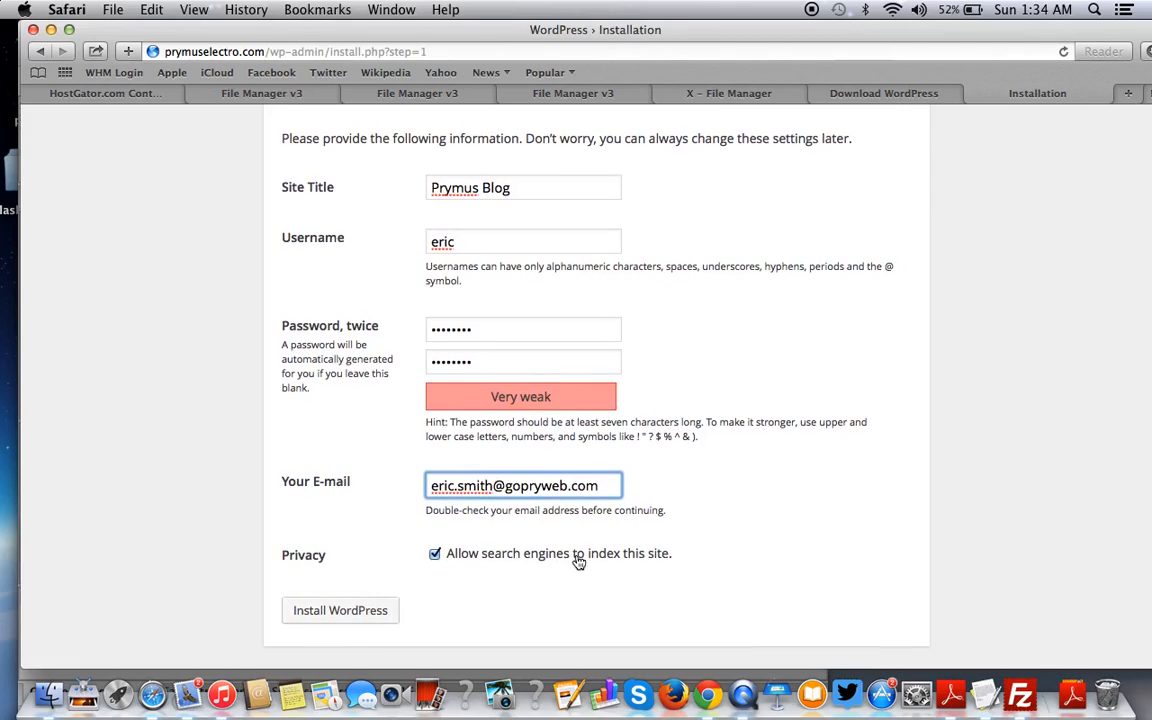
left_click(311, 612)
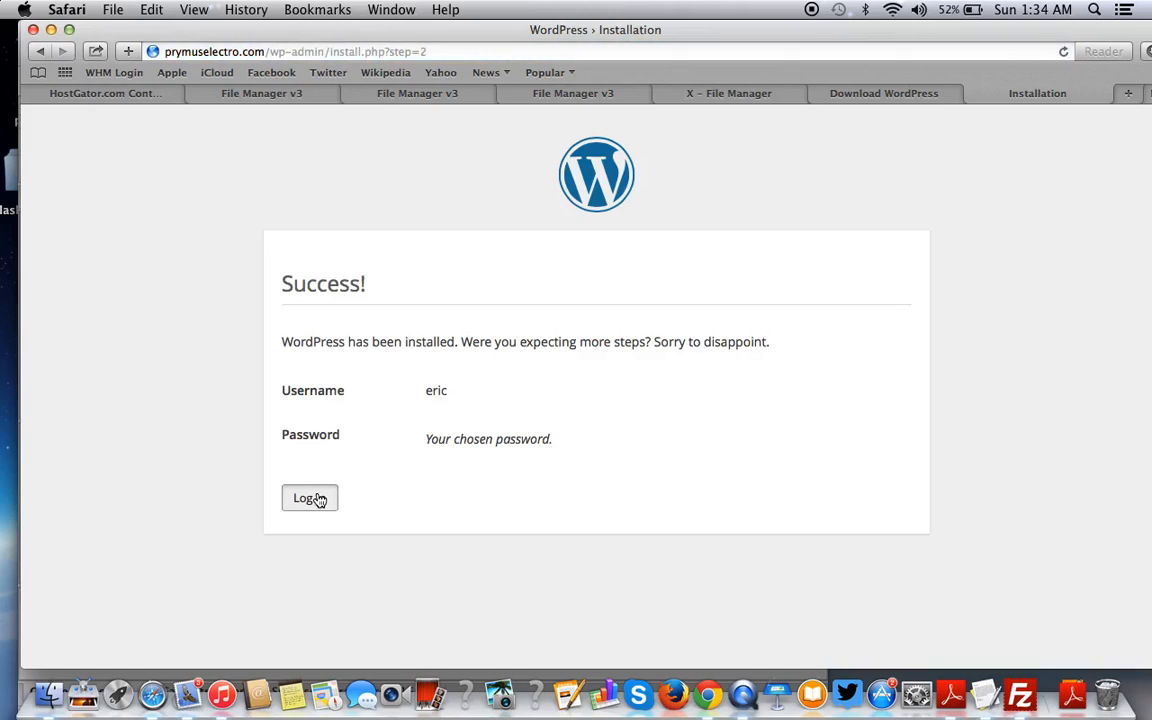
- Log in to Prymus Blog and view its live front page with the Hello World! post
left_click(311, 498)
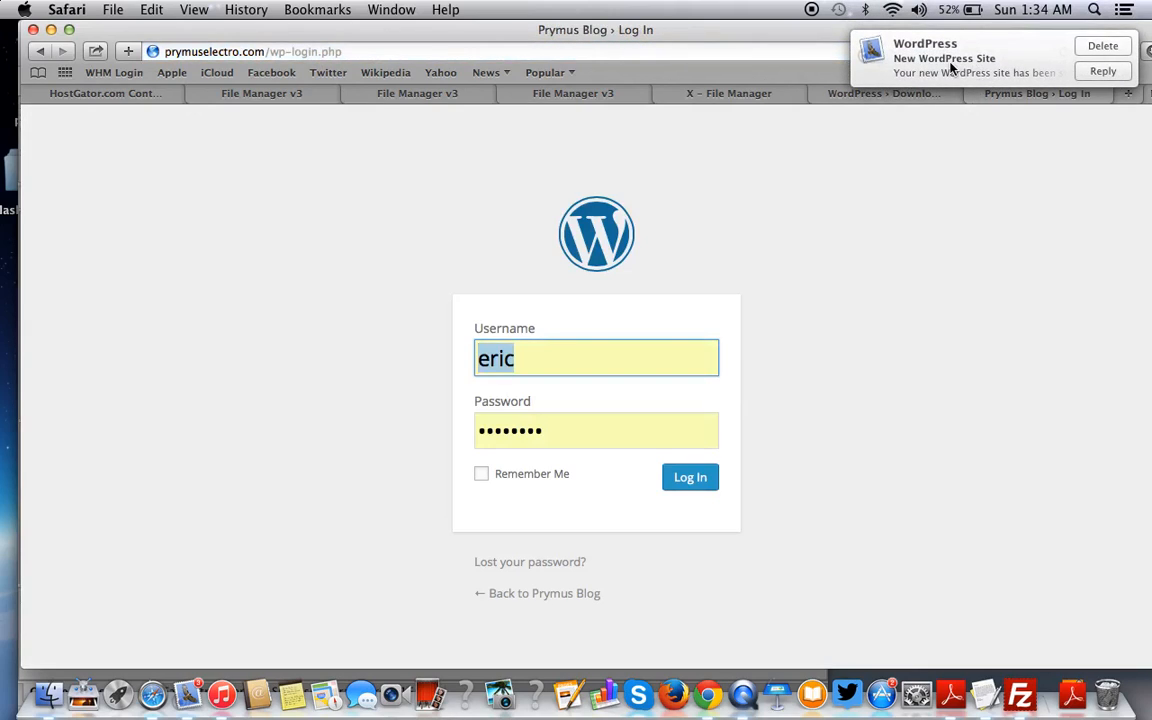
left_click(690, 478)
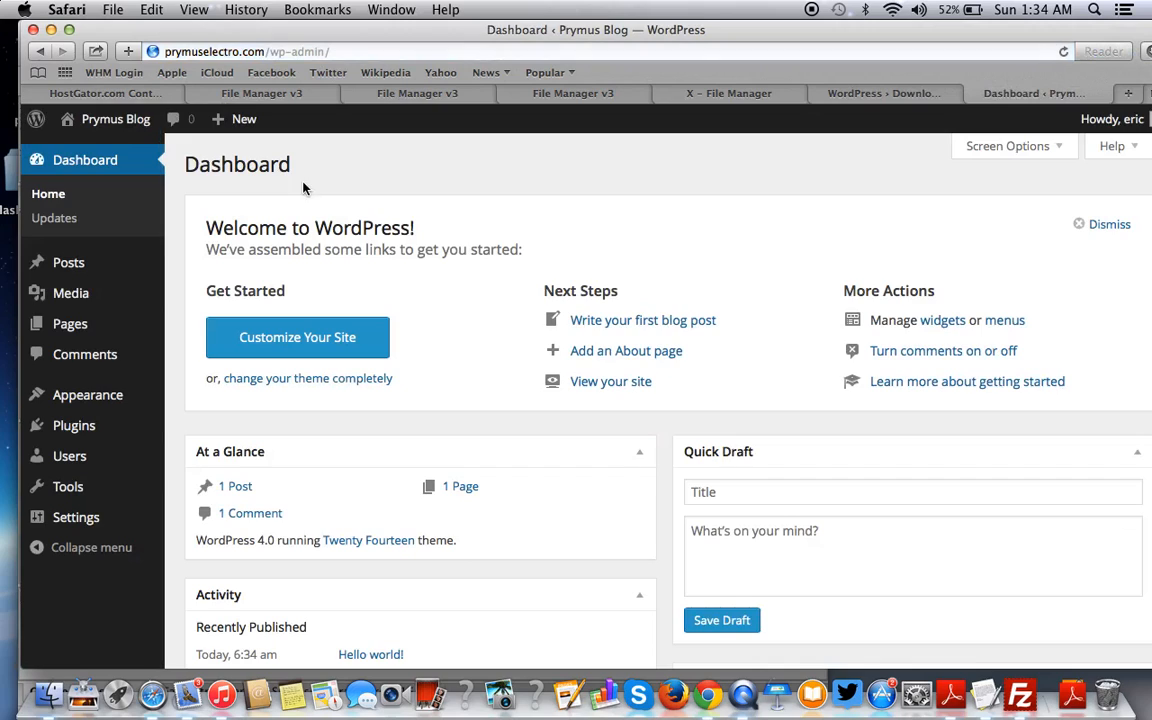
mouse_move(105, 118)
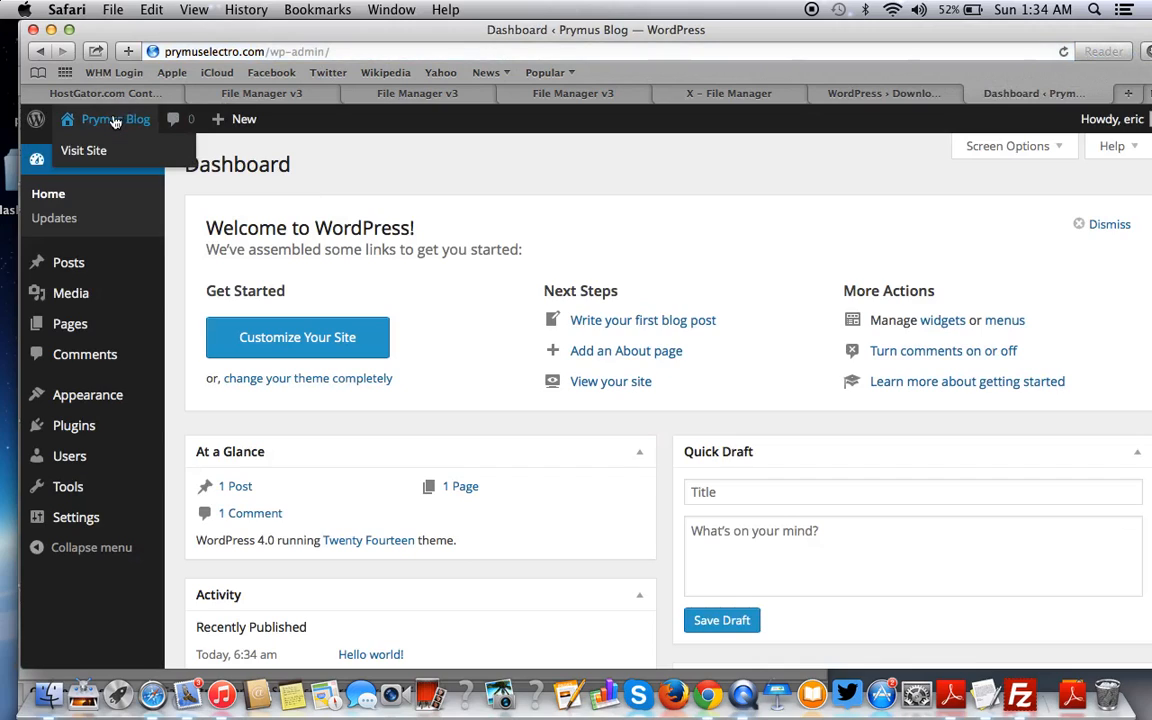
left_click(101, 153)
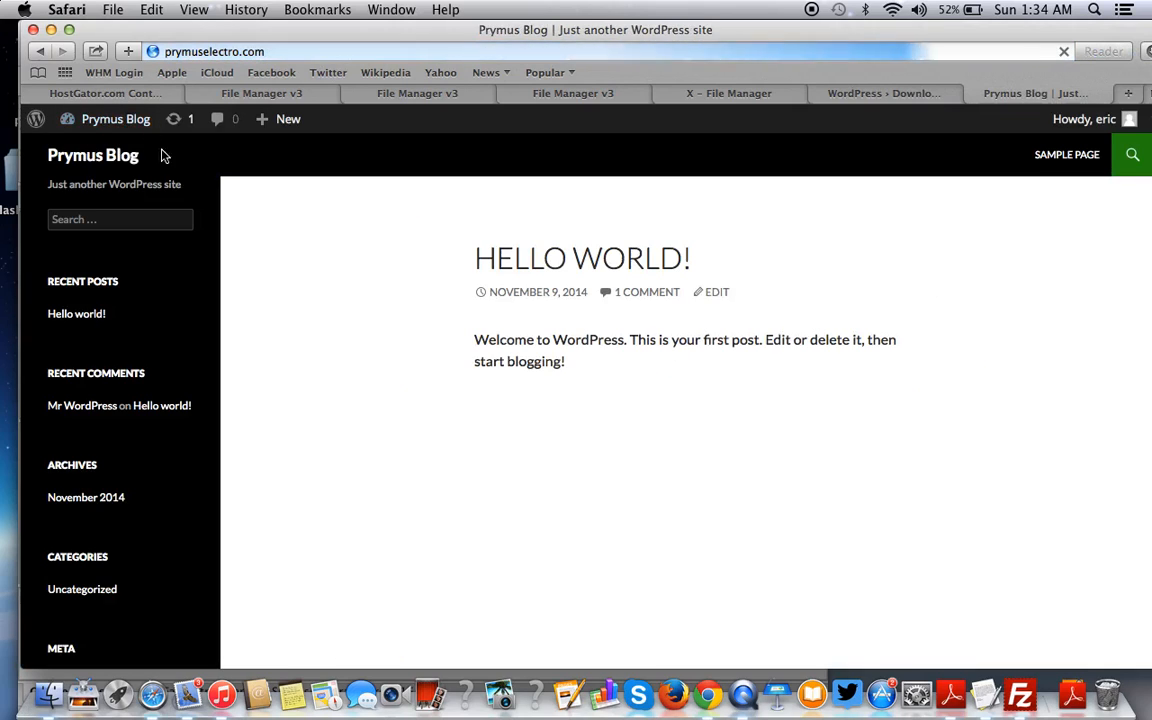
scroll(660, 303, "down", 3)
scroll(660, 303, "up", 3)
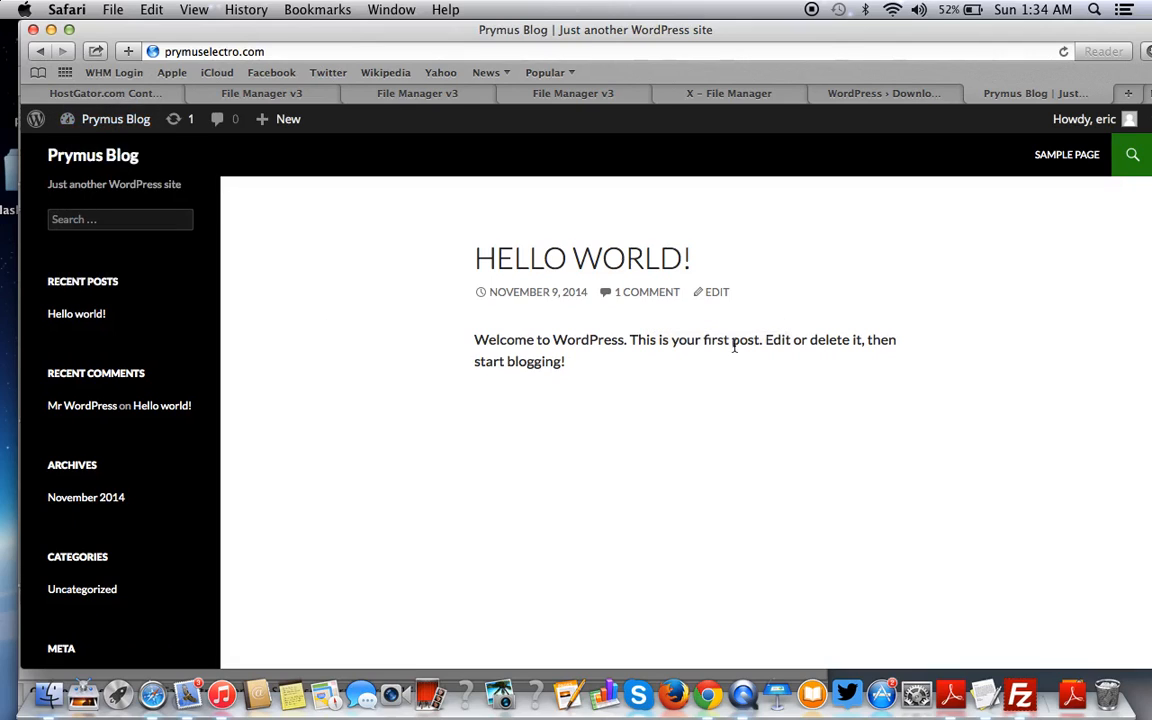
scroll(734, 346, "down", 5)
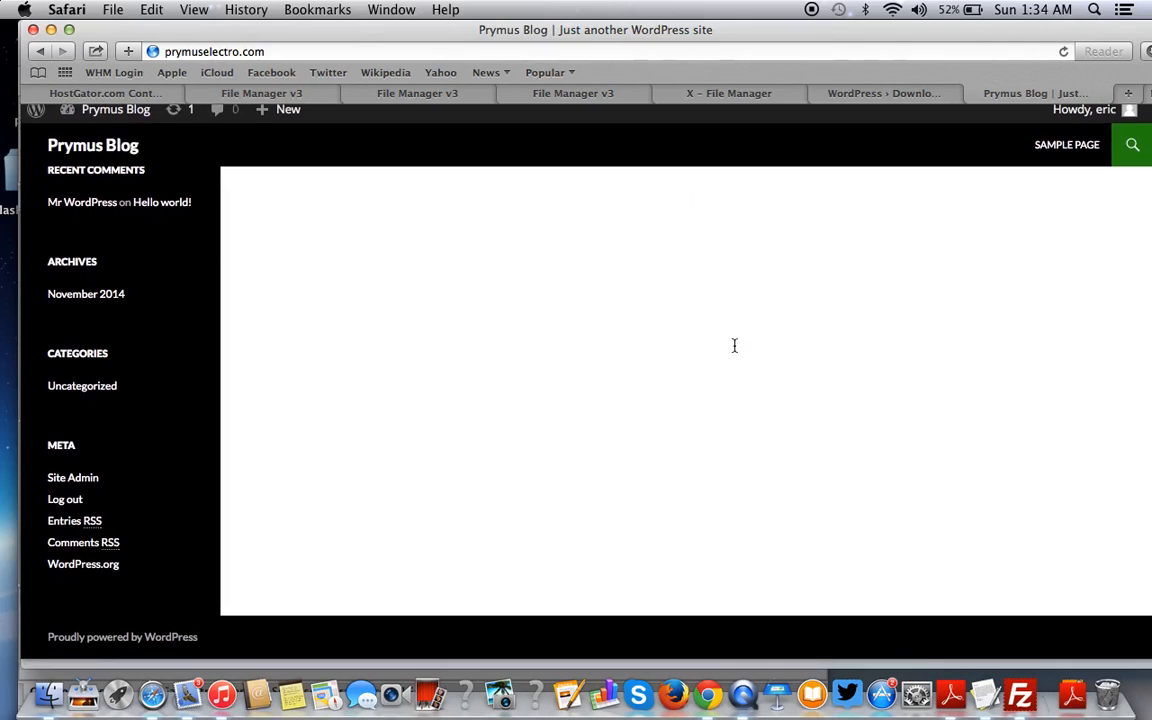
scroll(734, 346, "up", 5)
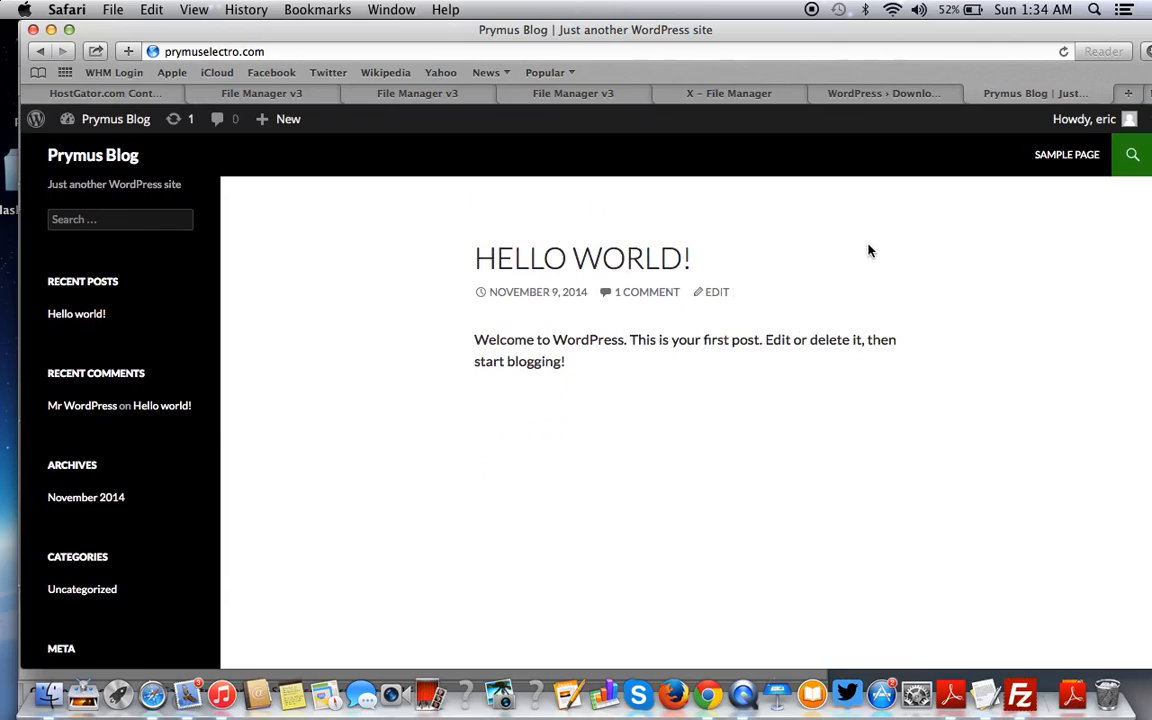